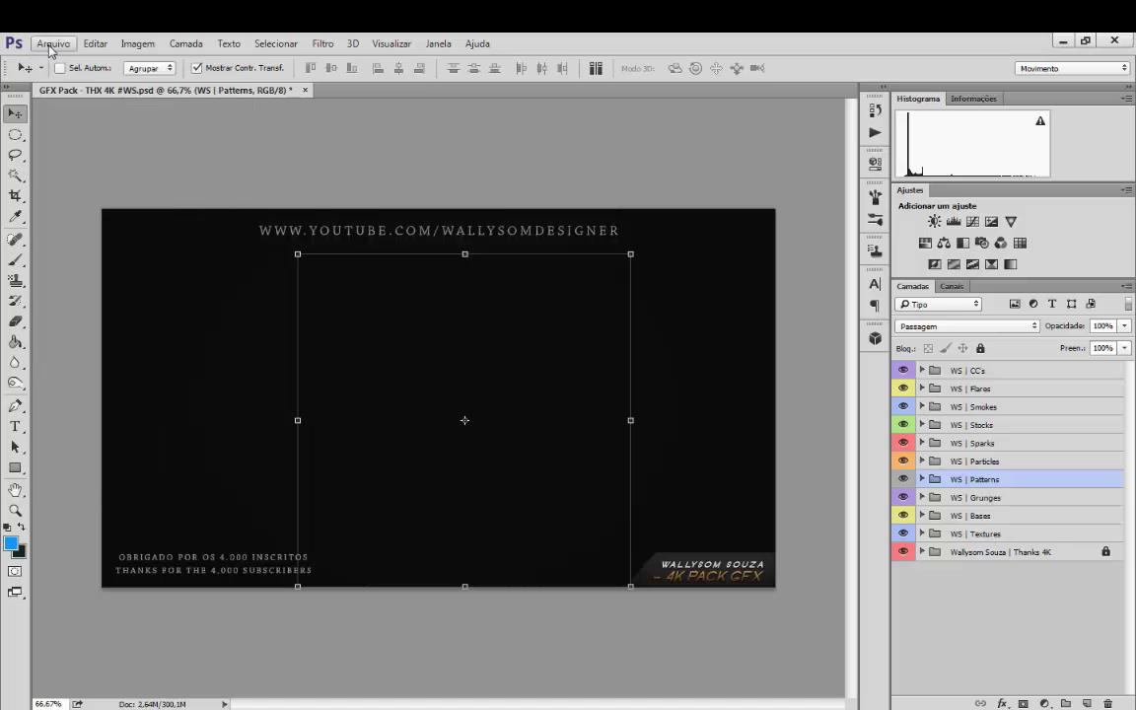
Create a new document named "capa fb", 850 × 315 pixels at 72 pixels/centimetre with a transparent background
left_click(49, 45)
left_click(50, 45)
left_click(49, 43)
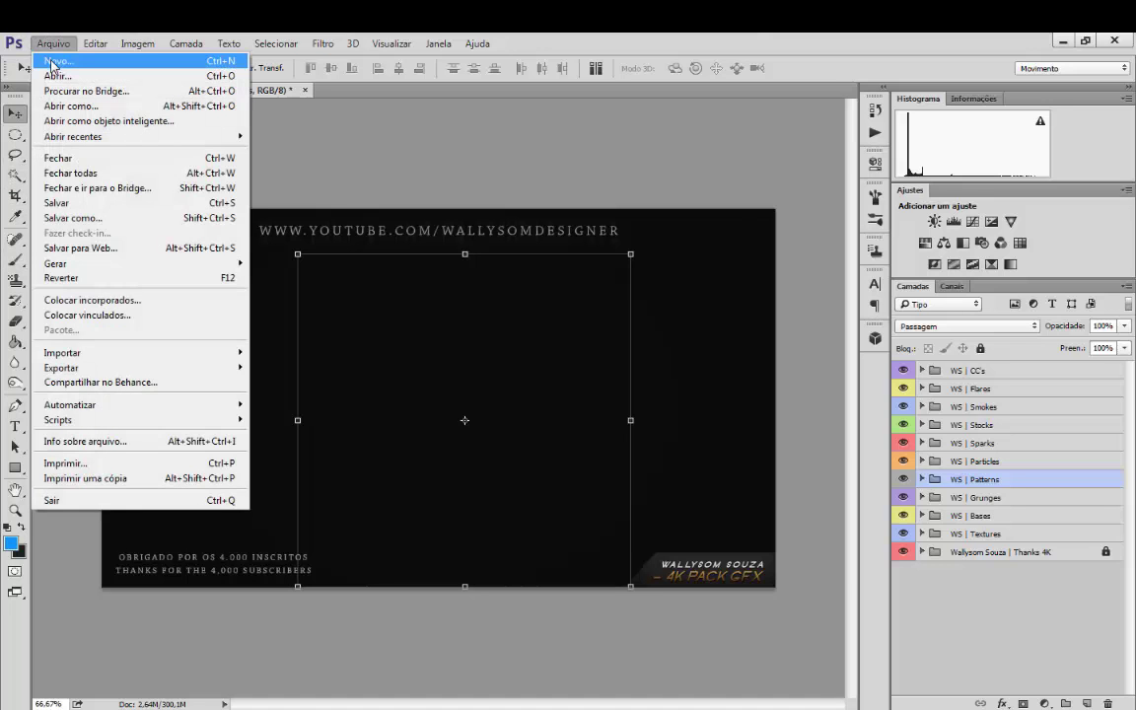
left_click(55, 61)
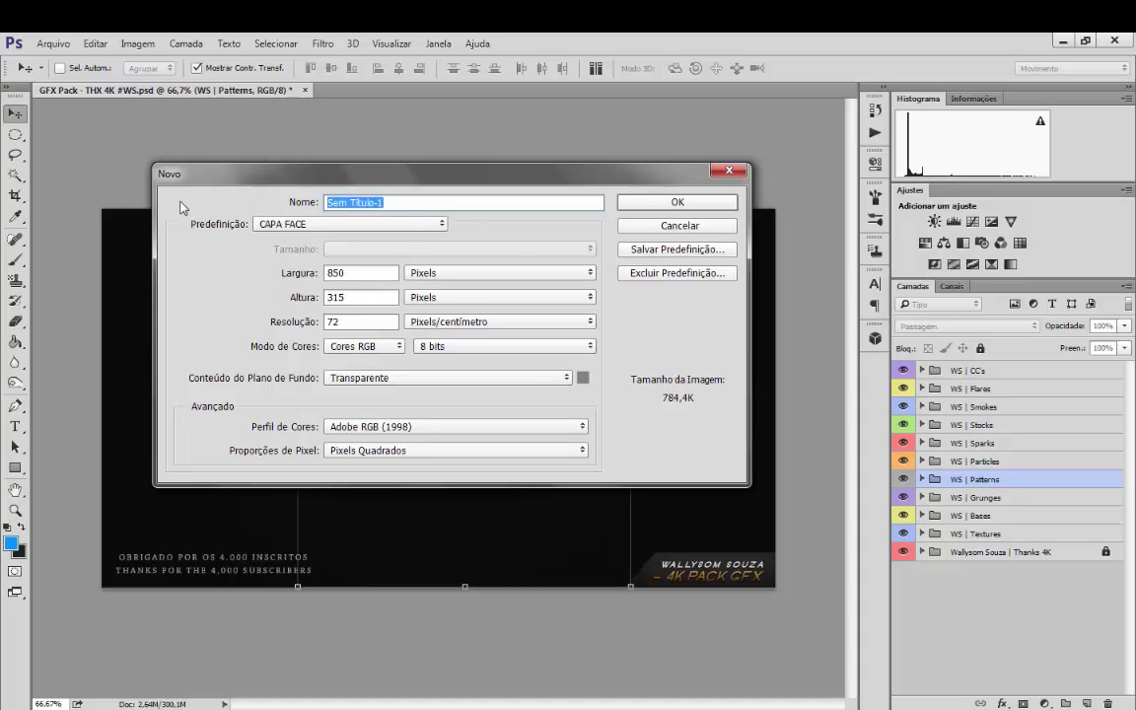
type("capa fb")
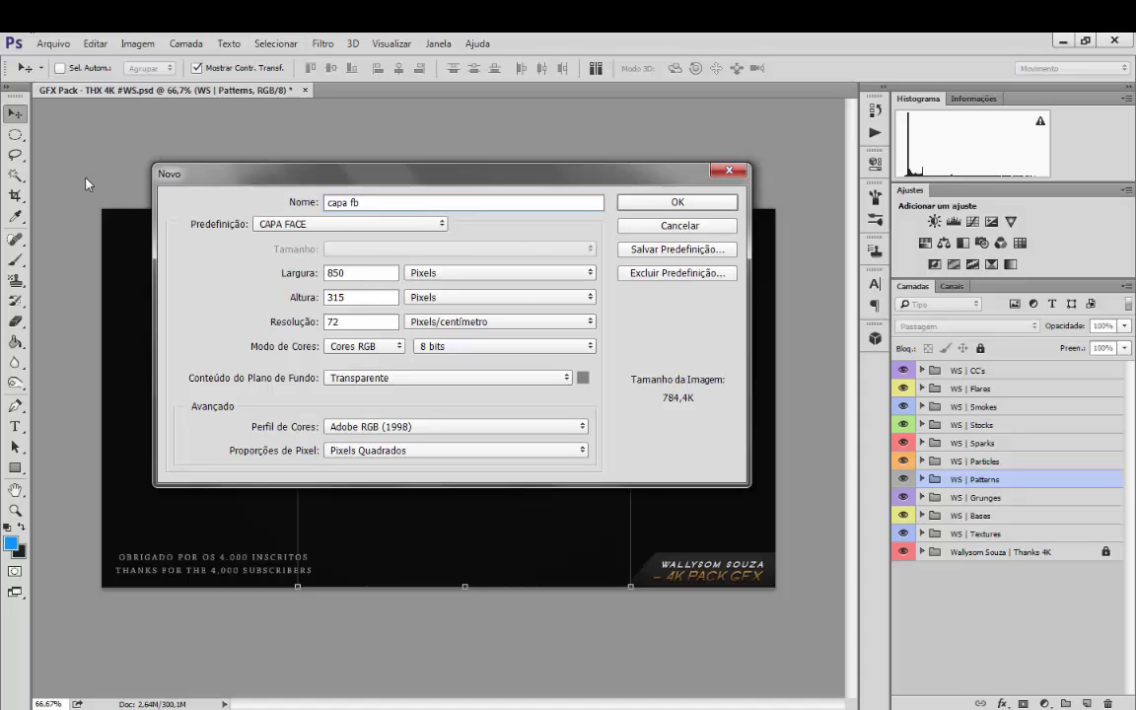
double_click(334, 271)
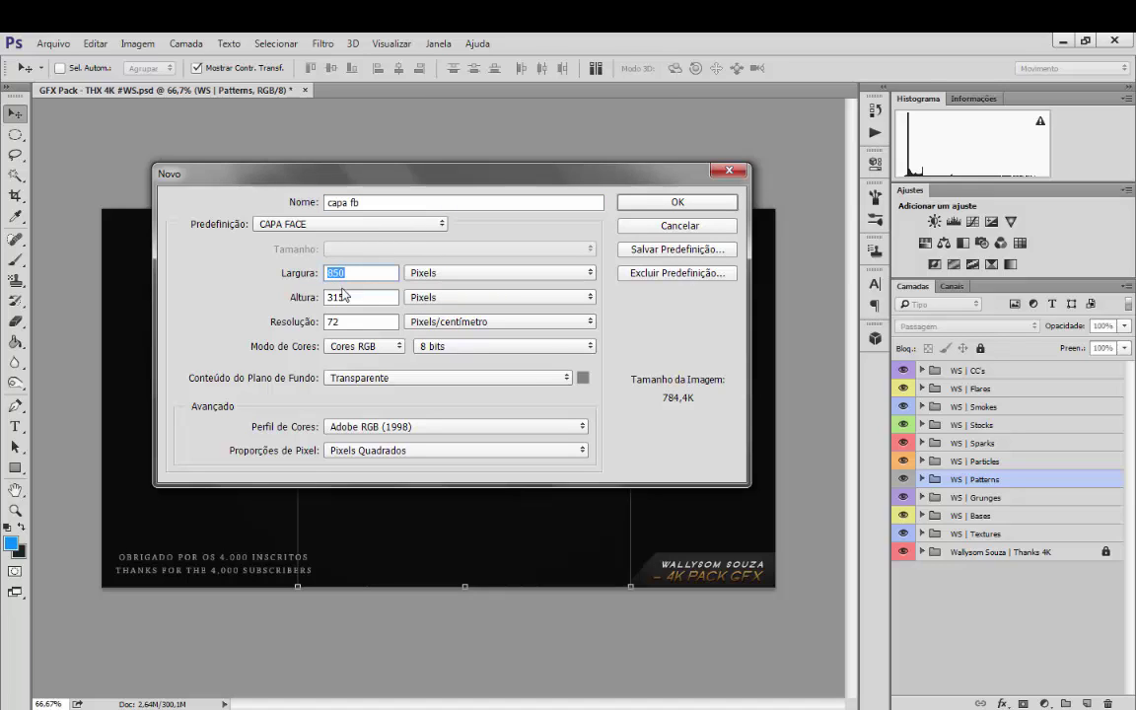
key("Tab")
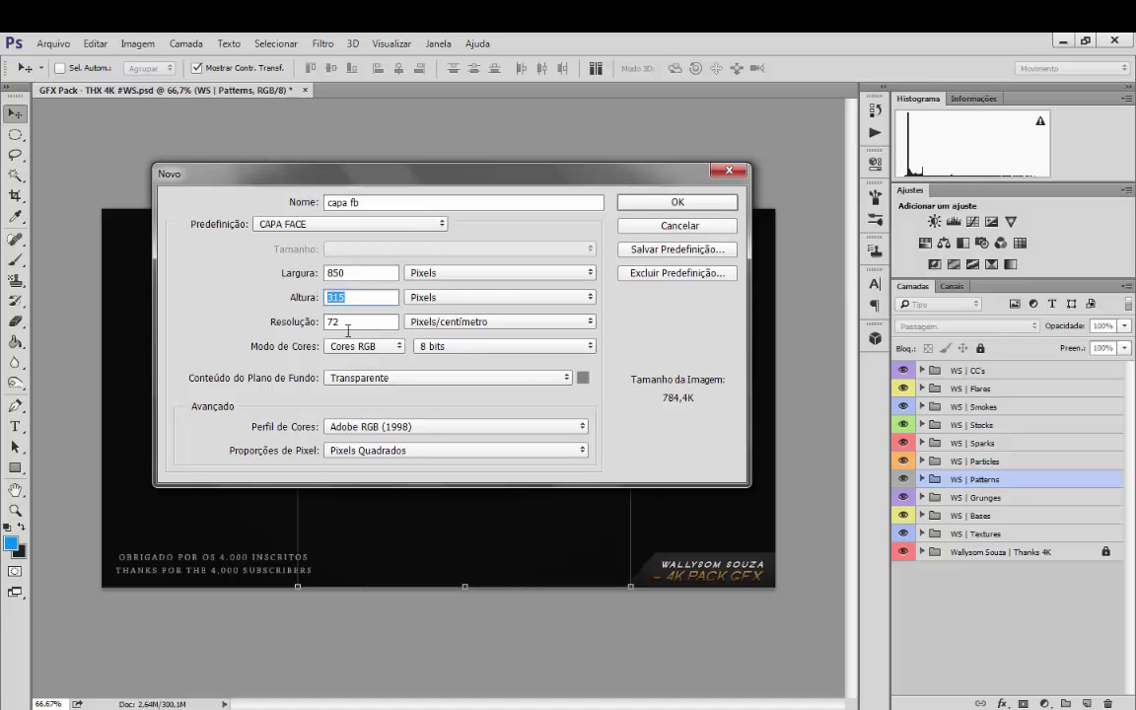
double_click(328, 324)
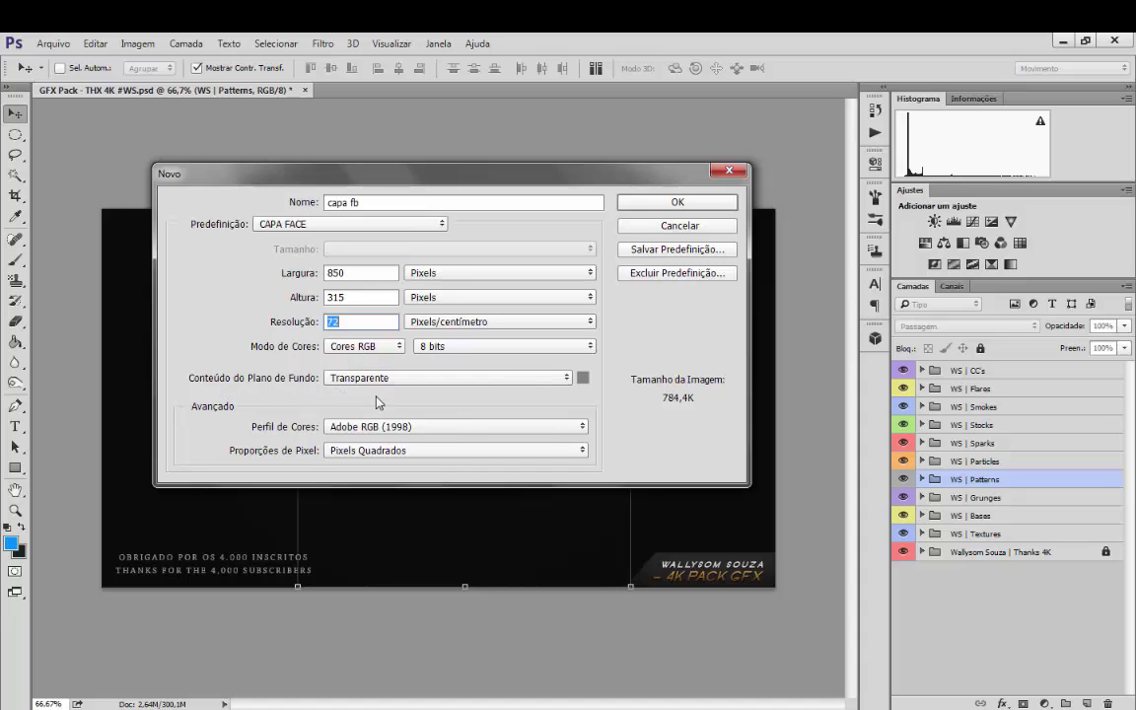
left_click(687, 207)
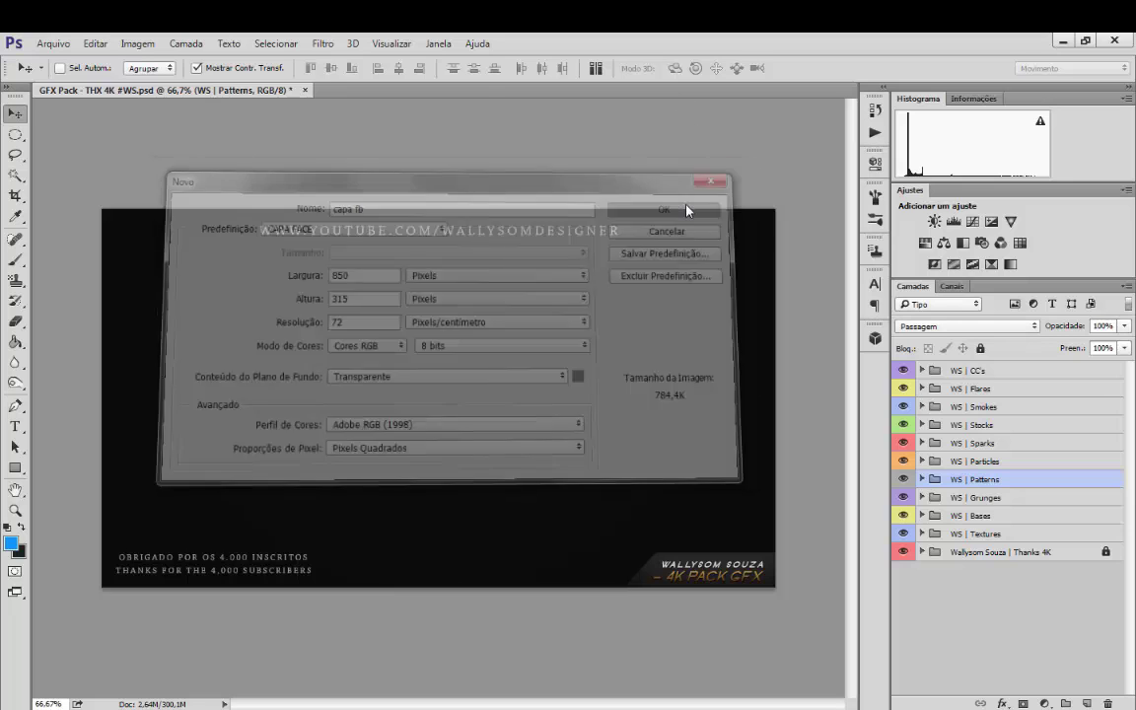
Draw a dark grey #272727 rectangle of about 854 × 319 px covering the whole canvas
left_click(15, 469)
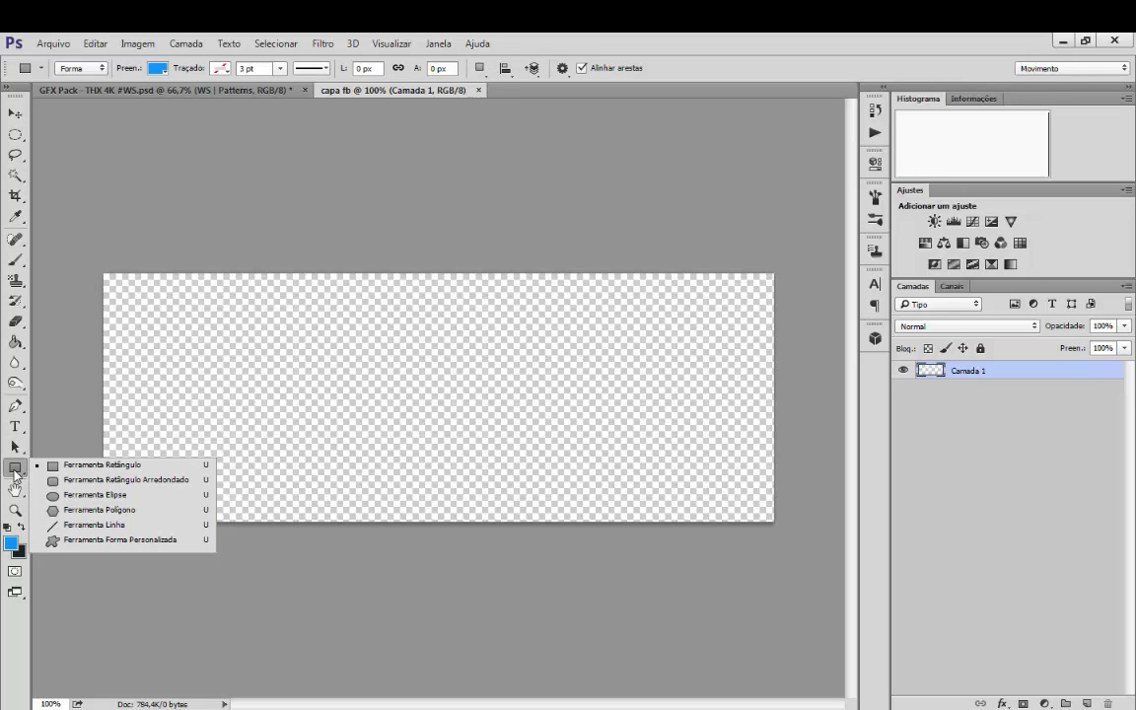
left_click(11, 543)
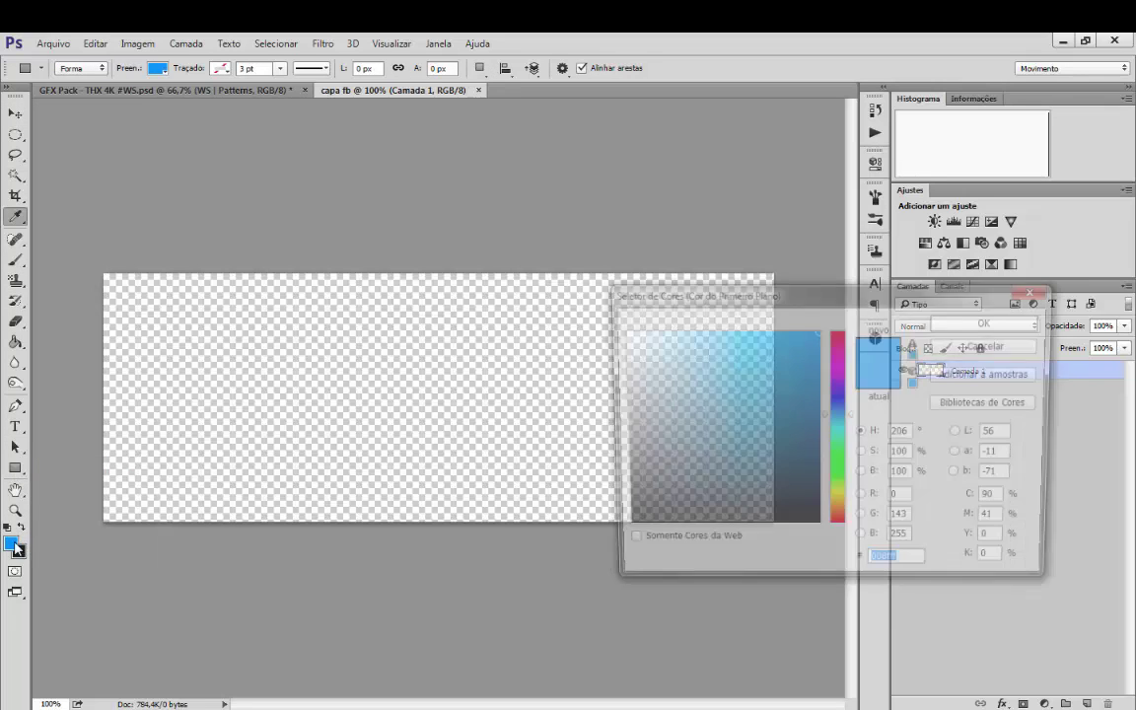
left_click_drag(627, 458, 620, 500)
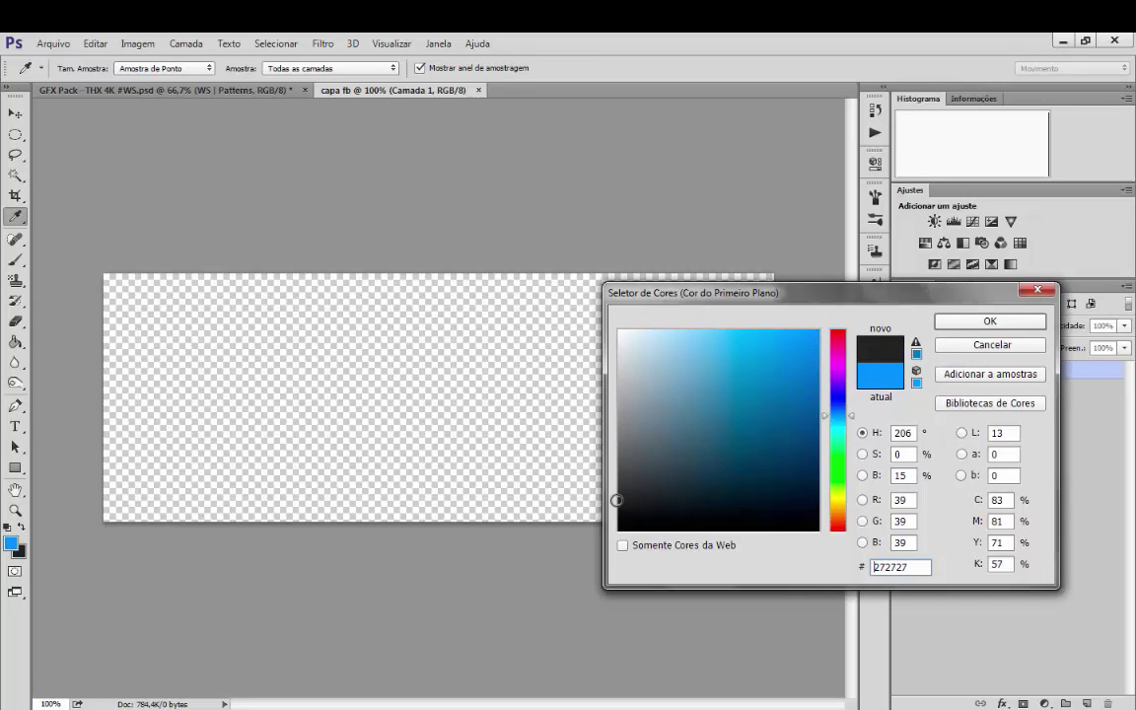
left_click(972, 325)
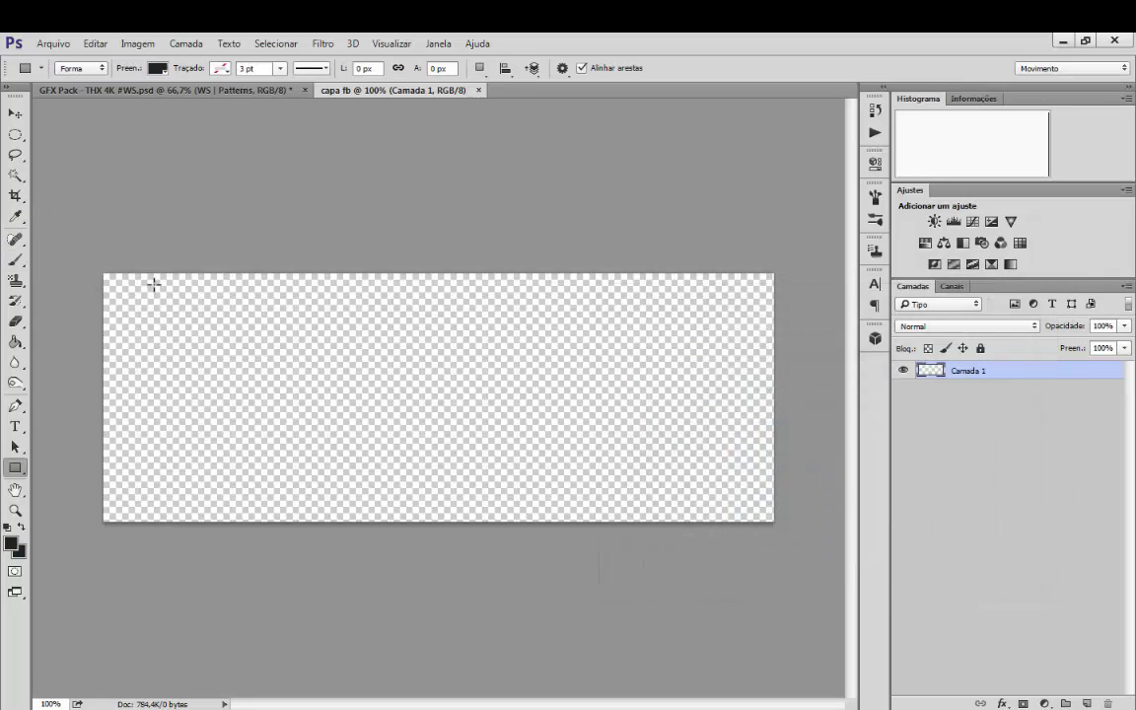
left_click_drag(104, 275, 775, 523)
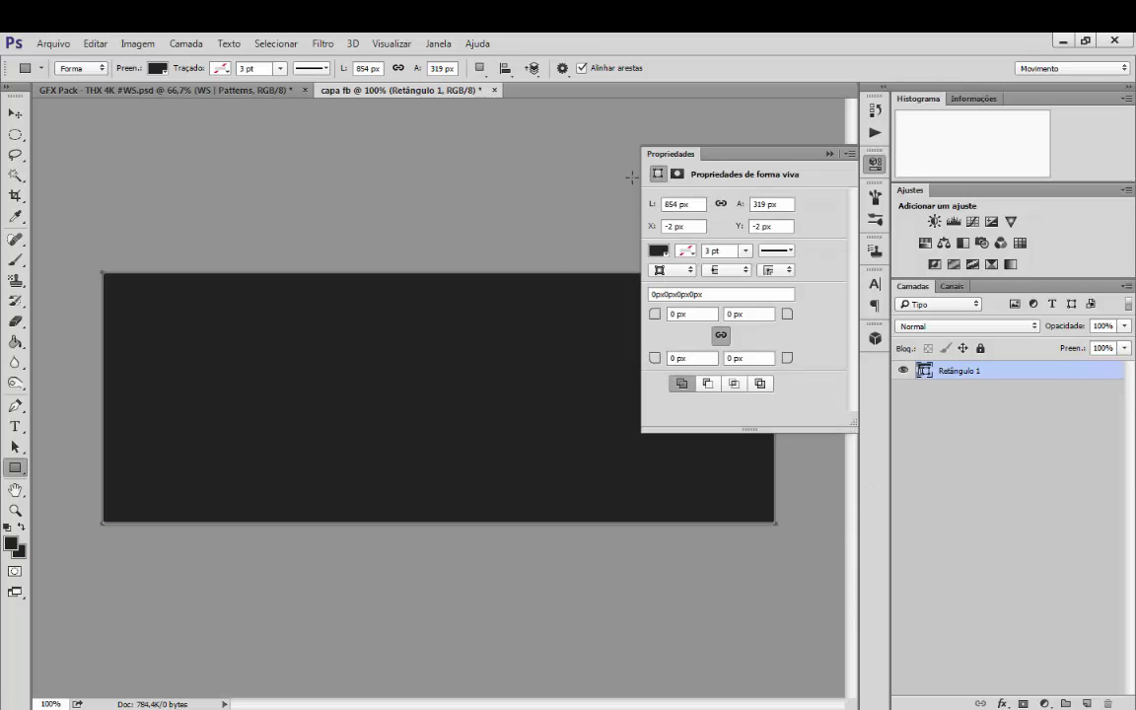
left_click(829, 154)
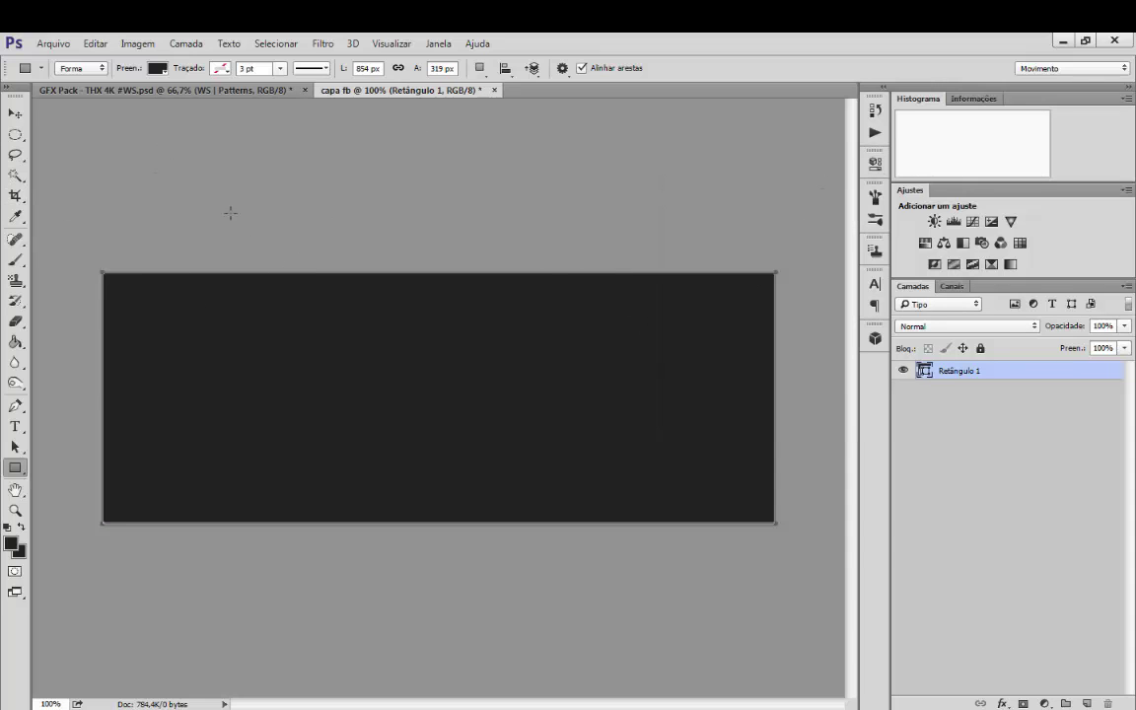
Rasterize the dark rectangle's shape layer for painting with the Brush tool
left_click(14, 112)
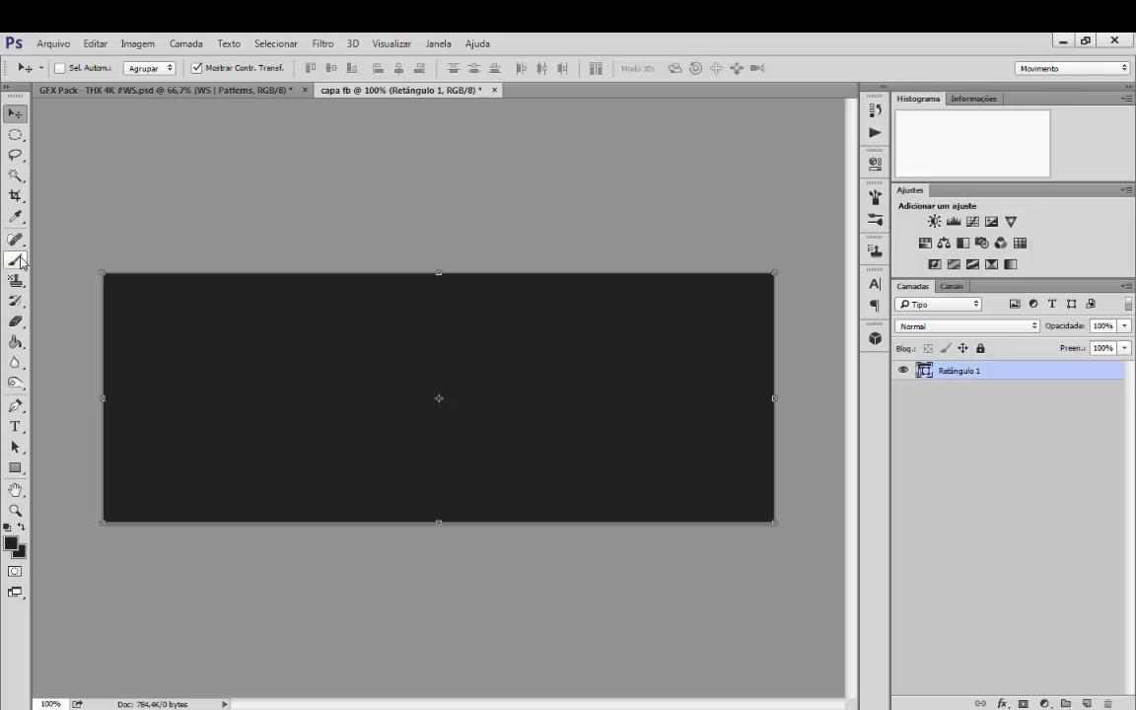
left_click_drag(22, 261, 72, 261)
left_click(386, 373)
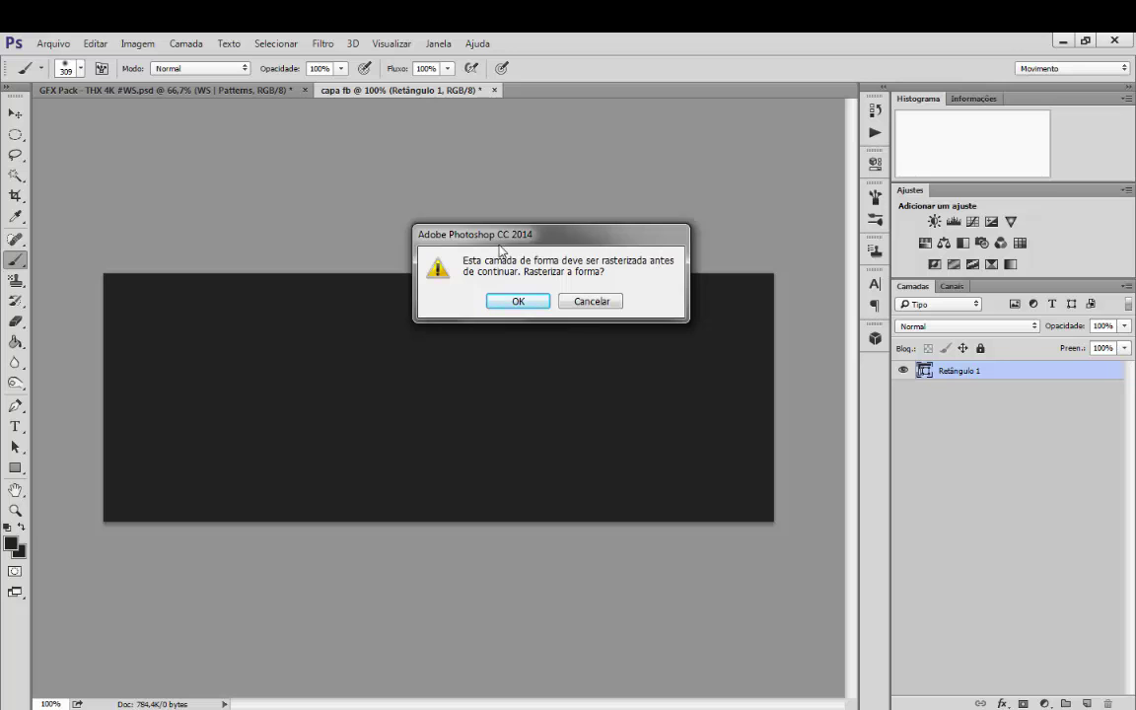
left_click(518, 302)
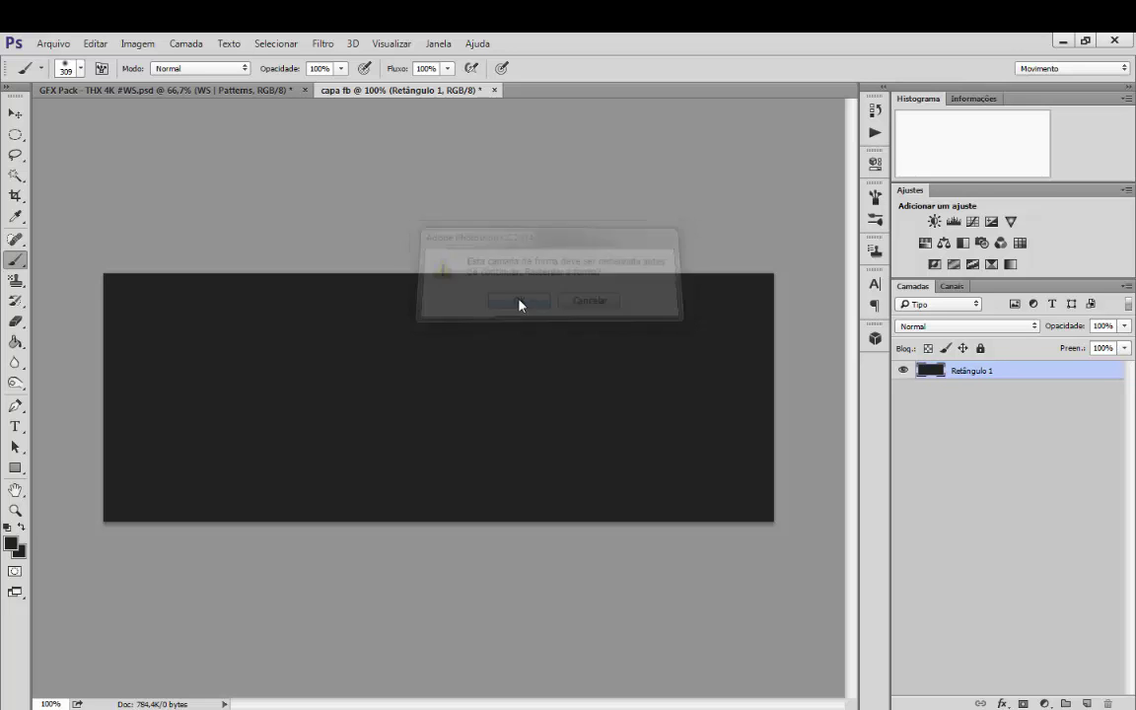
Set the foreground colour to #008fff and paint one large soft brush spot near the middle of the dark background
left_click(10, 543)
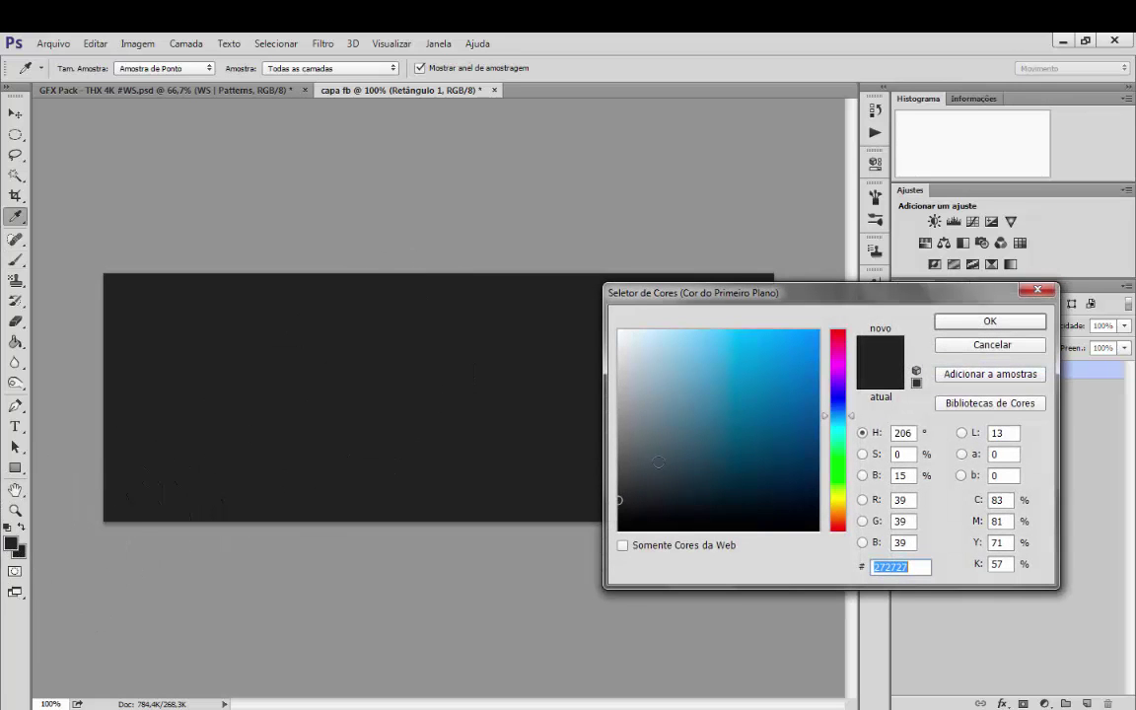
type("008fff")
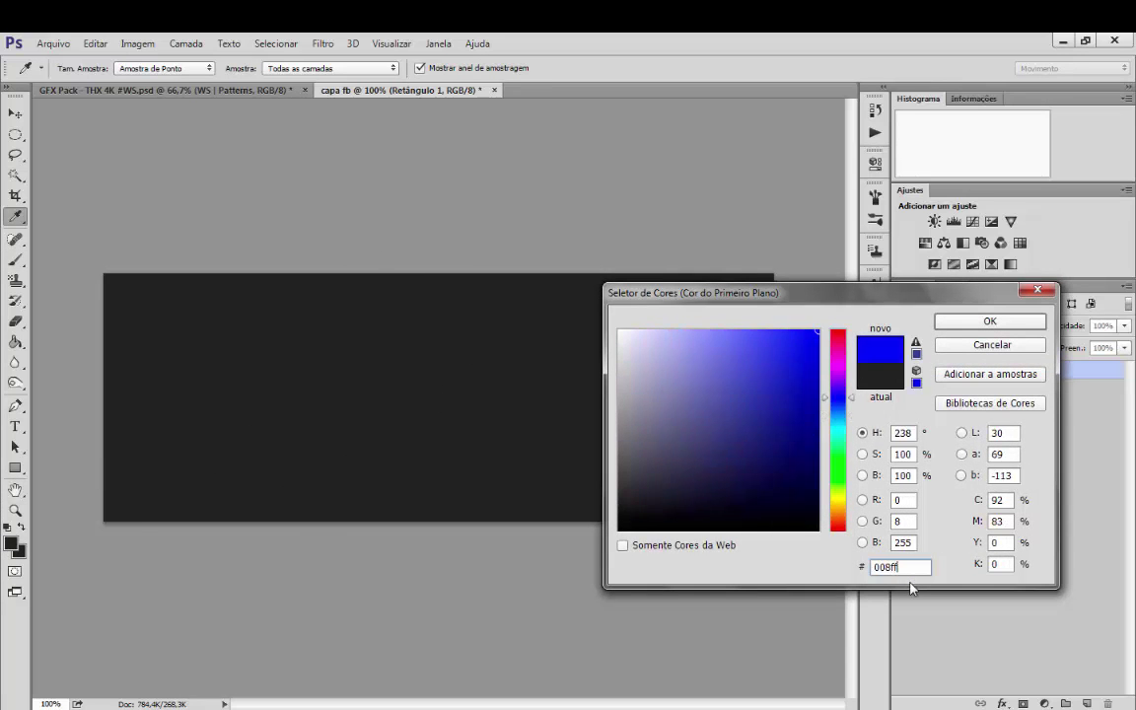
left_click(989, 322)
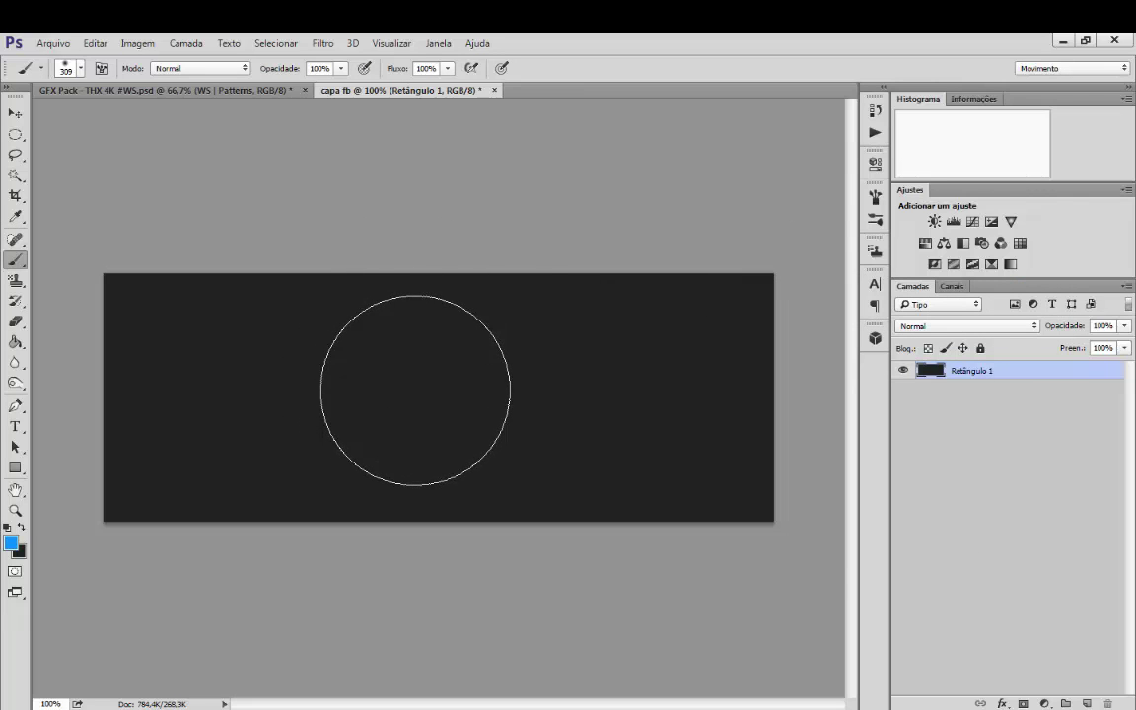
left_click(399, 385)
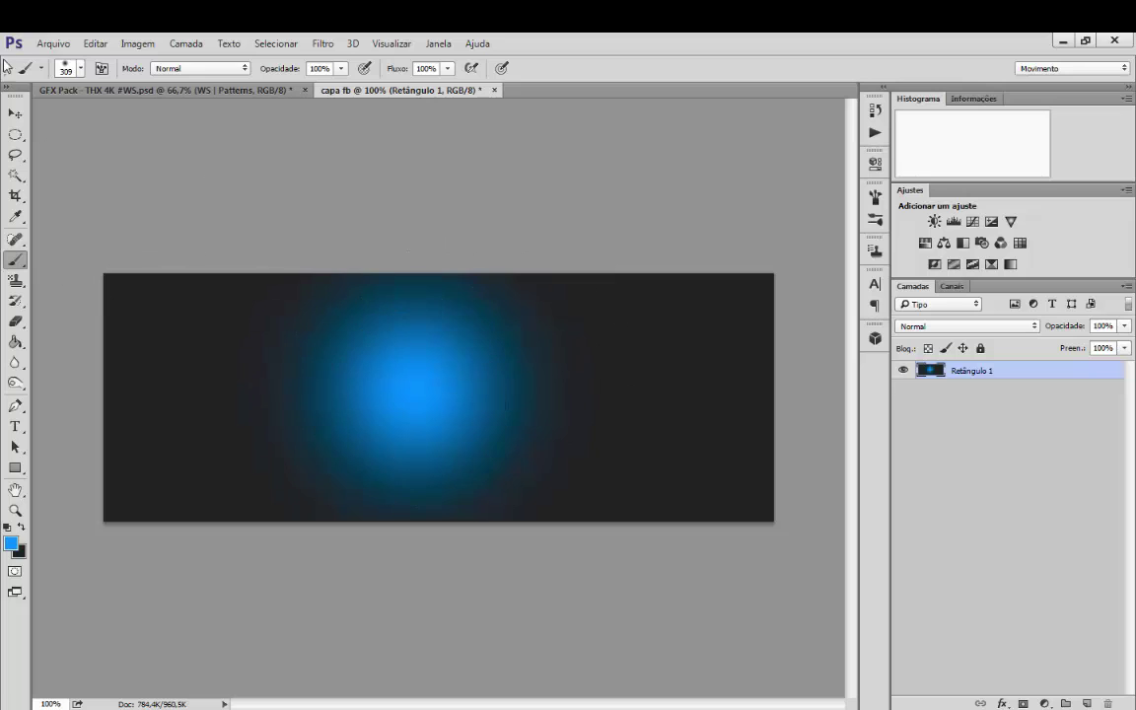
Switch to the GFX Pack - THX 4K #WS.psd document and expand its WS | Patterns group
left_click(15, 114)
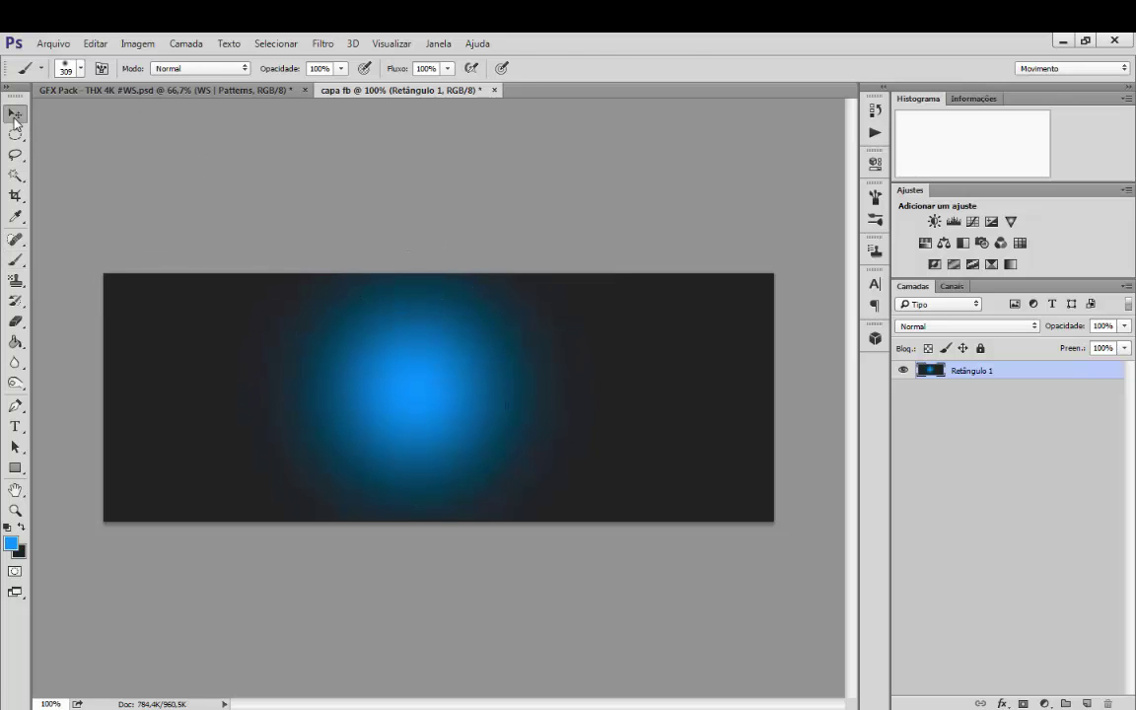
left_click(62, 90)
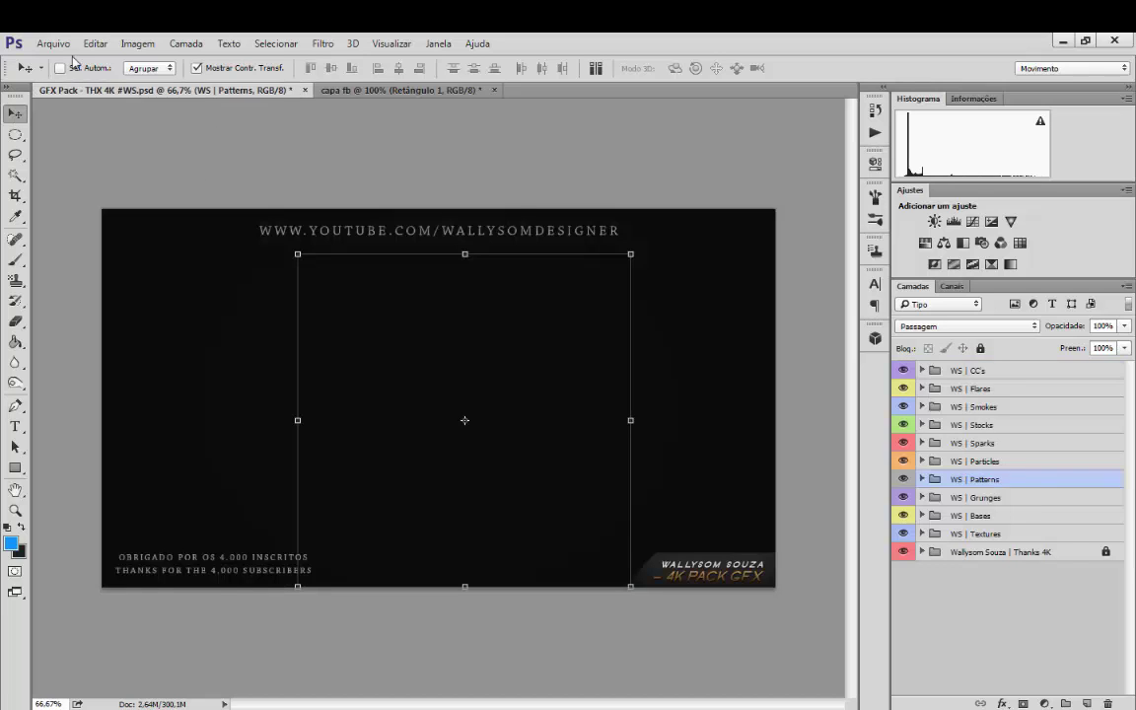
left_click(974, 371)
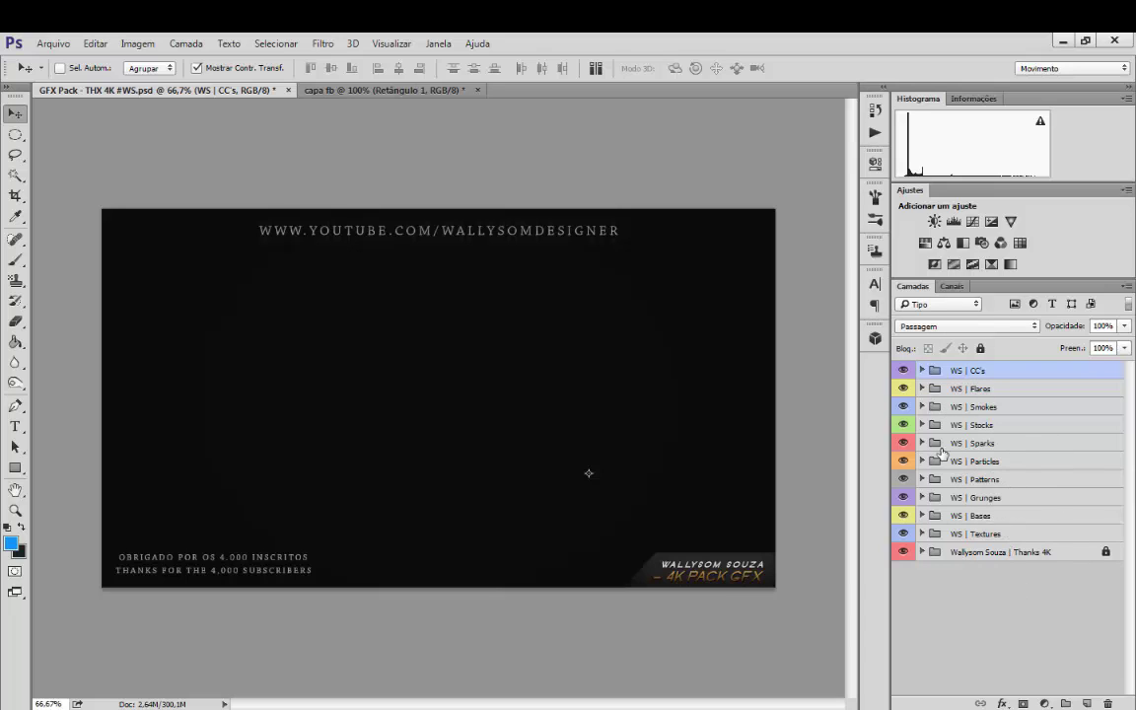
left_click(937, 479)
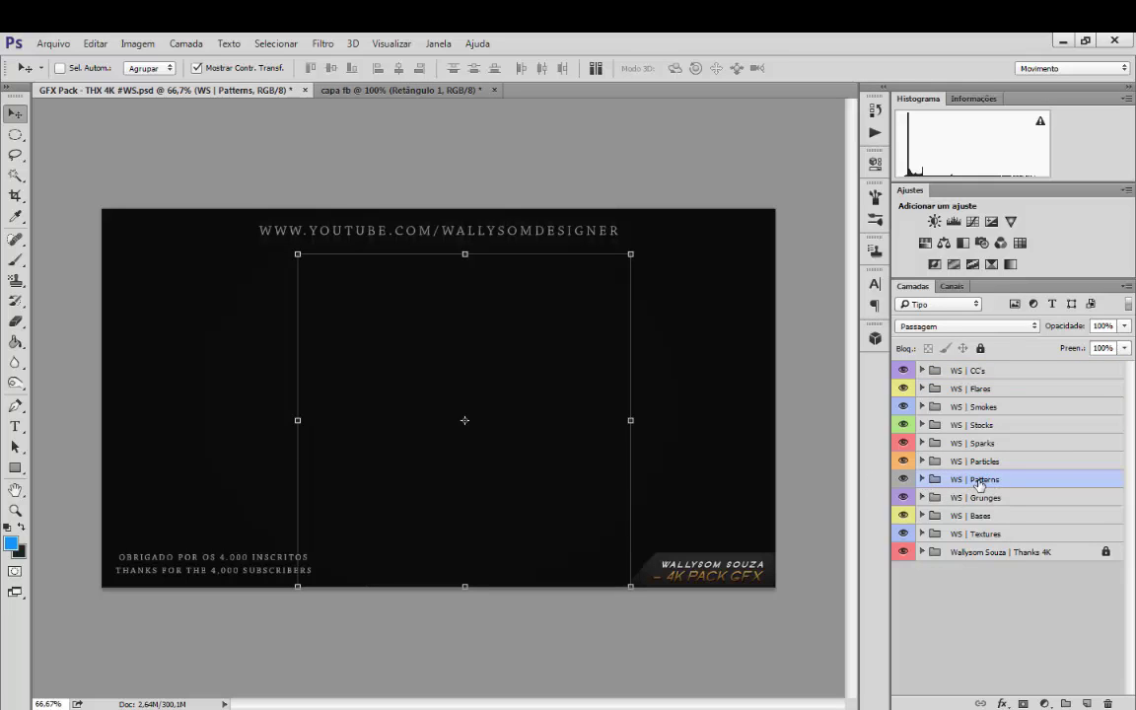
left_click(922, 480)
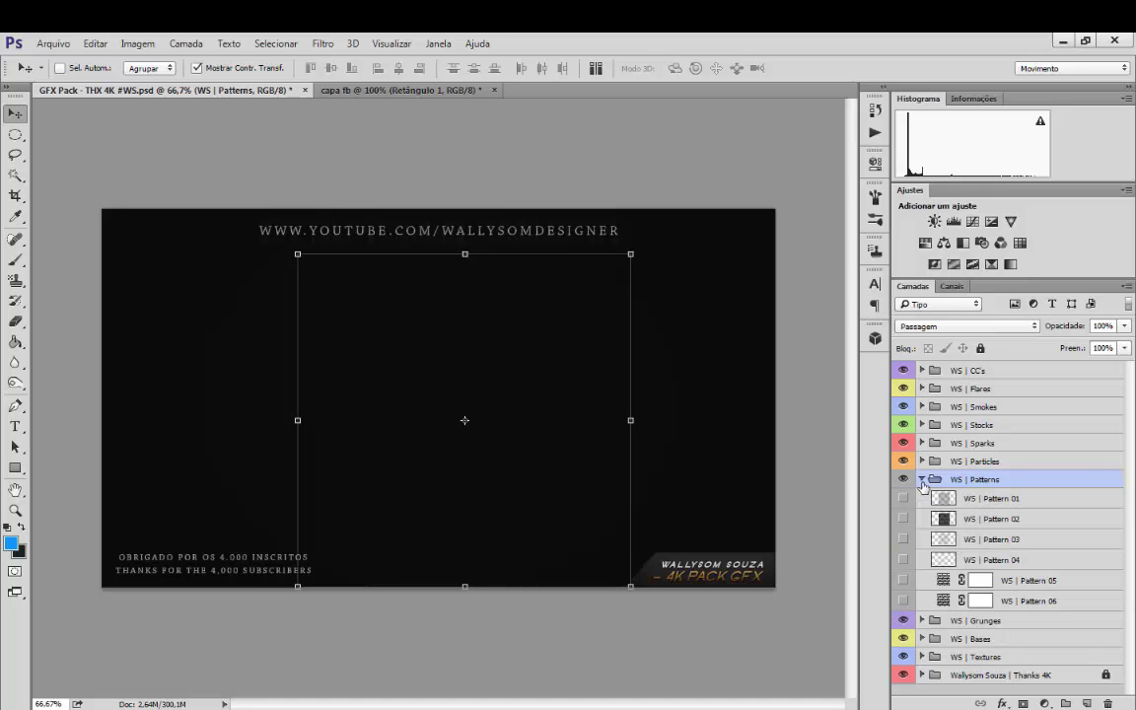
Make the WS | Pattern 06 layer visible and copy it into the capa fb document above the background
left_click(965, 601)
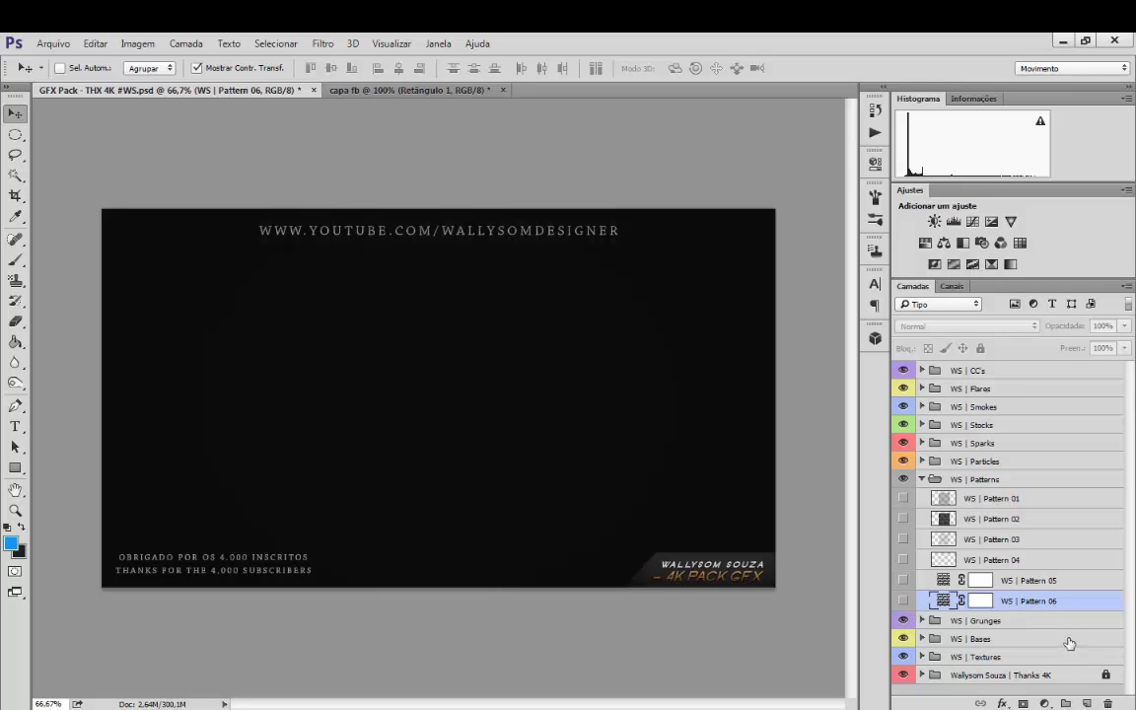
left_click(904, 602)
left_click(903, 602)
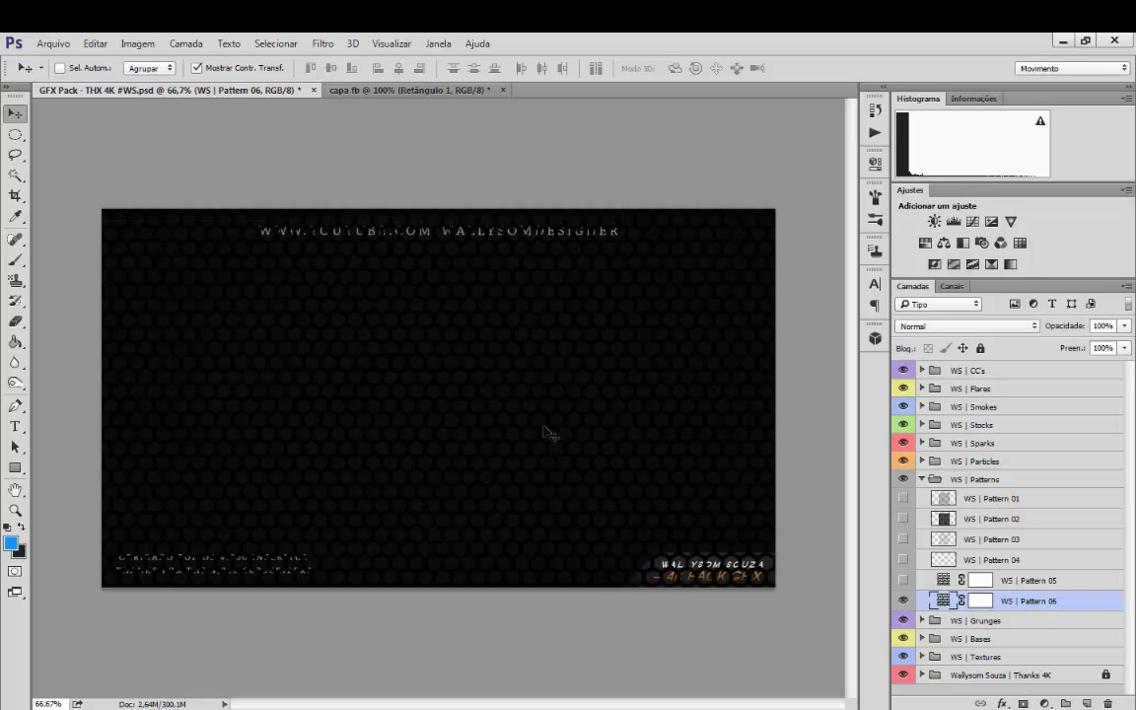
left_click_drag(510, 449, 372, 324)
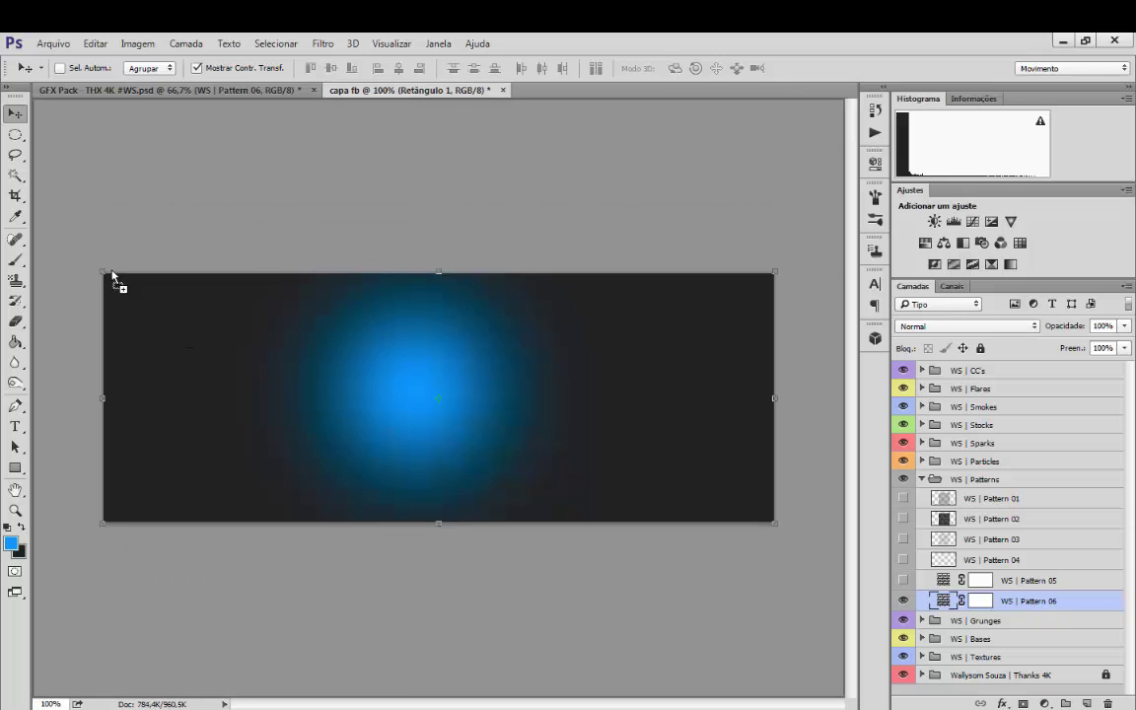
left_click_drag(114, 279, 113, 285)
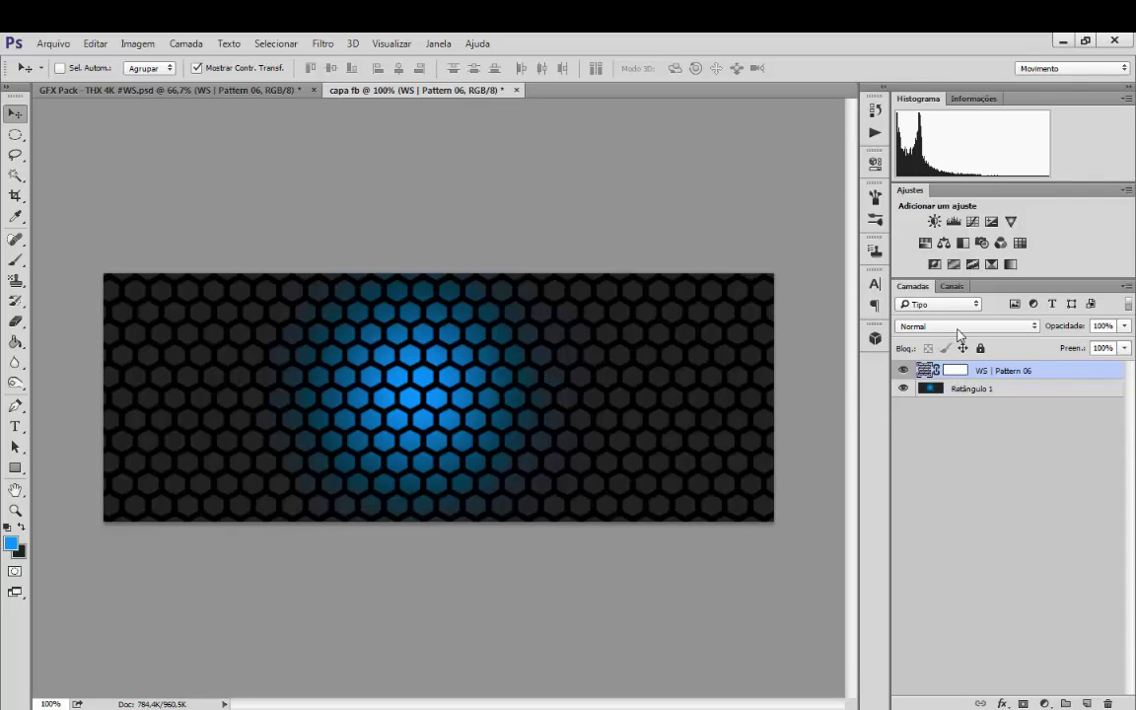
Try out blend modes on the WS | Pattern 06 layer and set it to Luz Direta
left_click(935, 329)
left_click(935, 330)
left_click(923, 325)
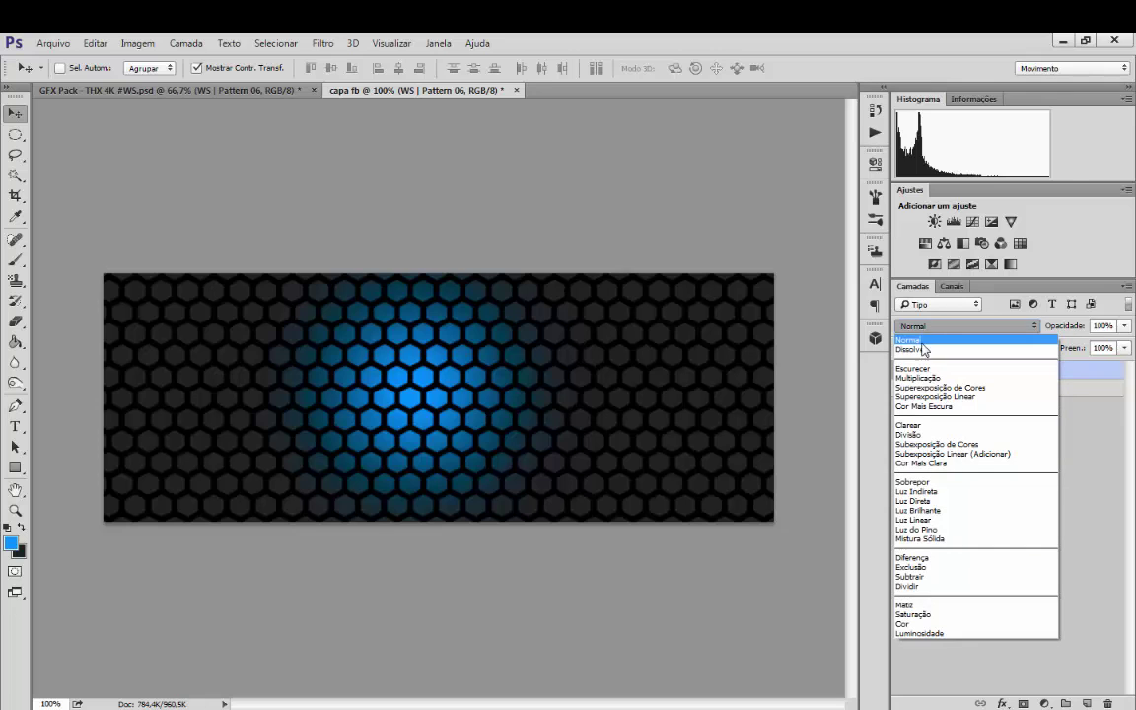
left_click(960, 463)
key("Down")
key("Down")
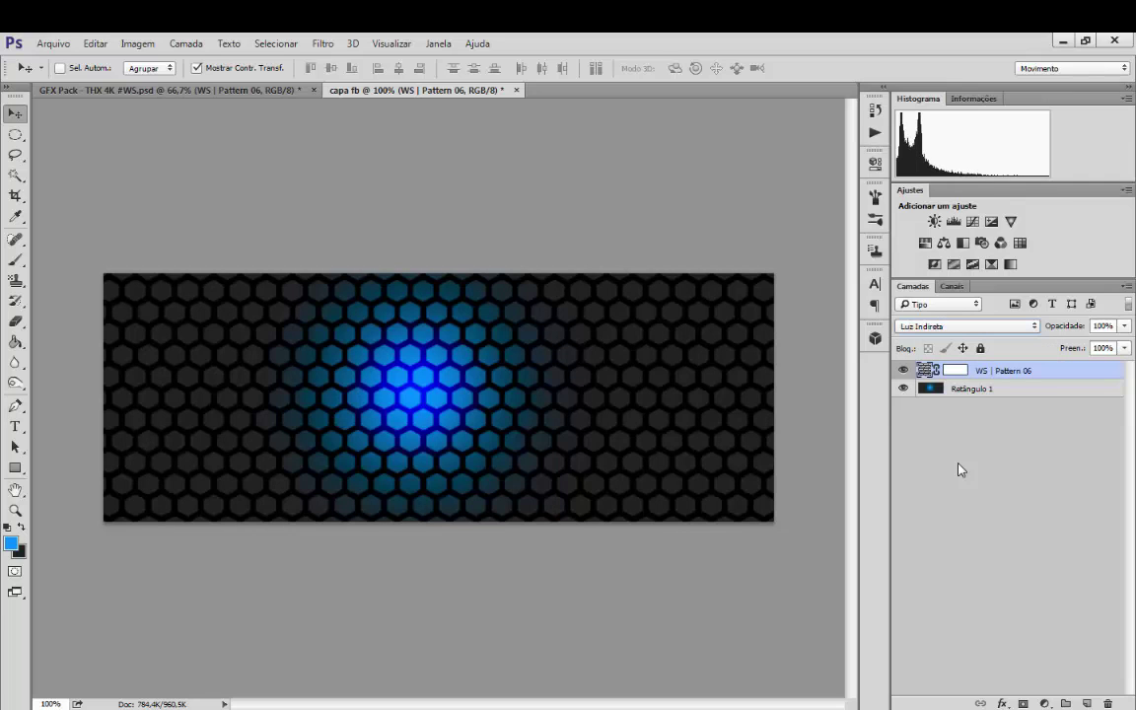
key("Down")
key("Up")
key("Down")
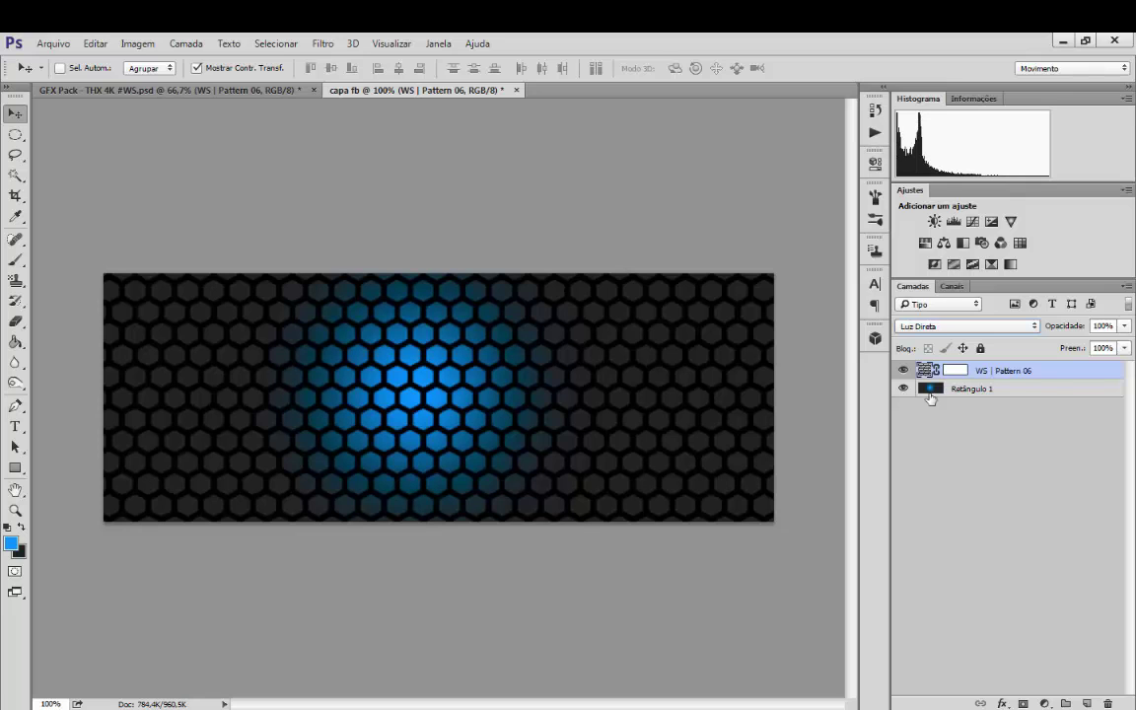
key("Down")
key("Up")
Draw a vertical blue rectangle of about 122 × 366 px across the cover's full height, just right of its centre
left_click(16, 470)
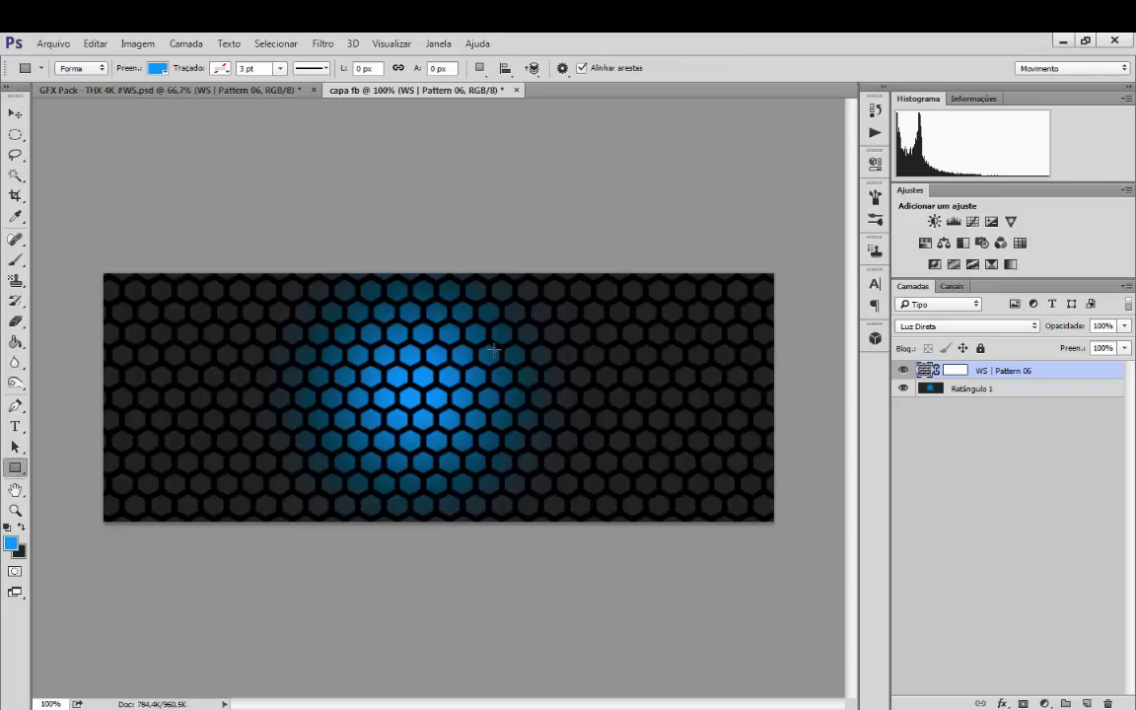
left_click_drag(452, 249, 548, 536)
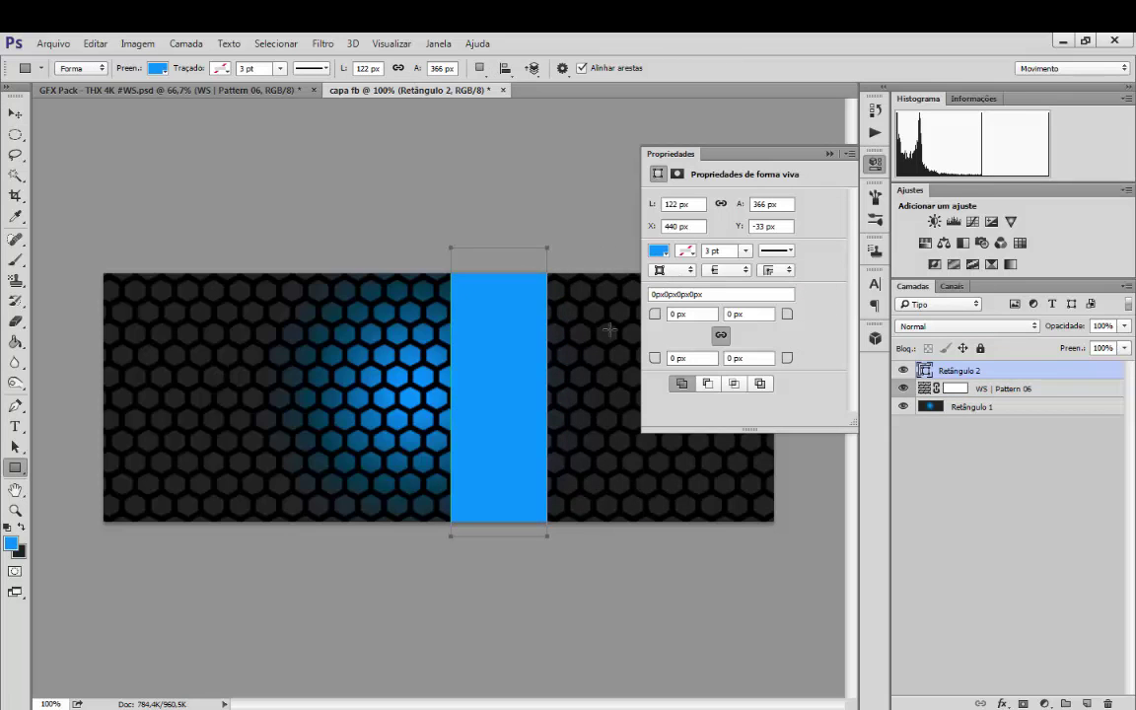
left_click(829, 154)
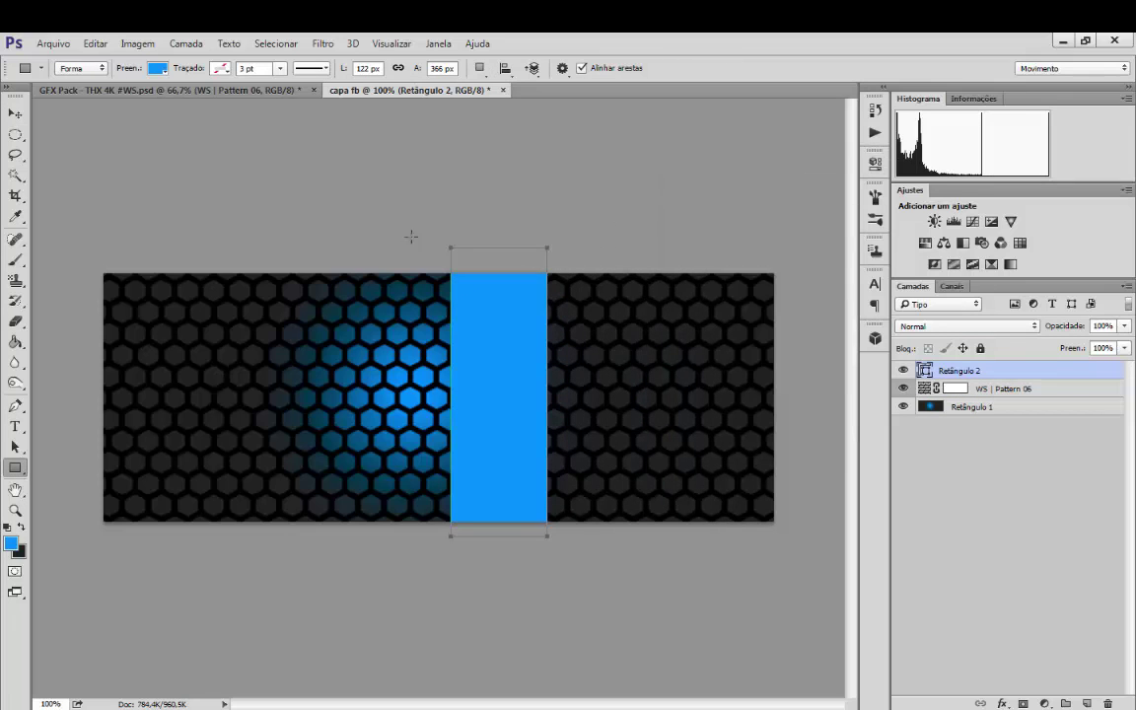
Scale the blue rectangle to about 113% in width and height, rotate it about 26° clockwise and move it toward the cover's right side
left_click(15, 113)
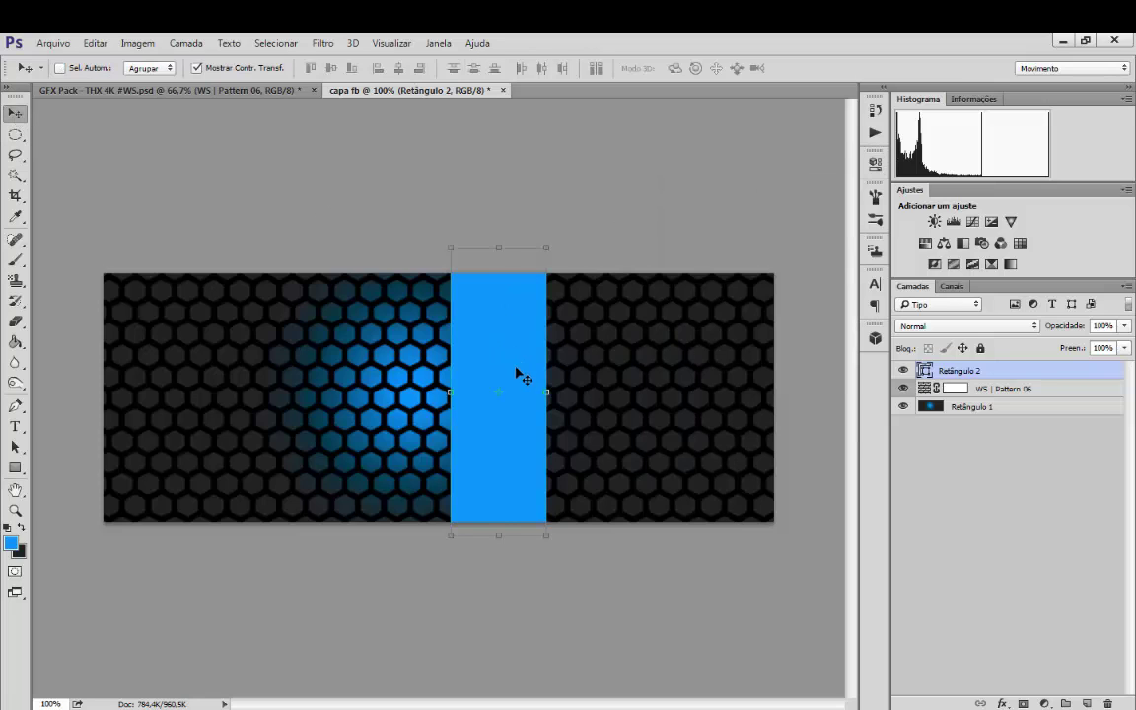
left_click_drag(543, 391, 561, 386)
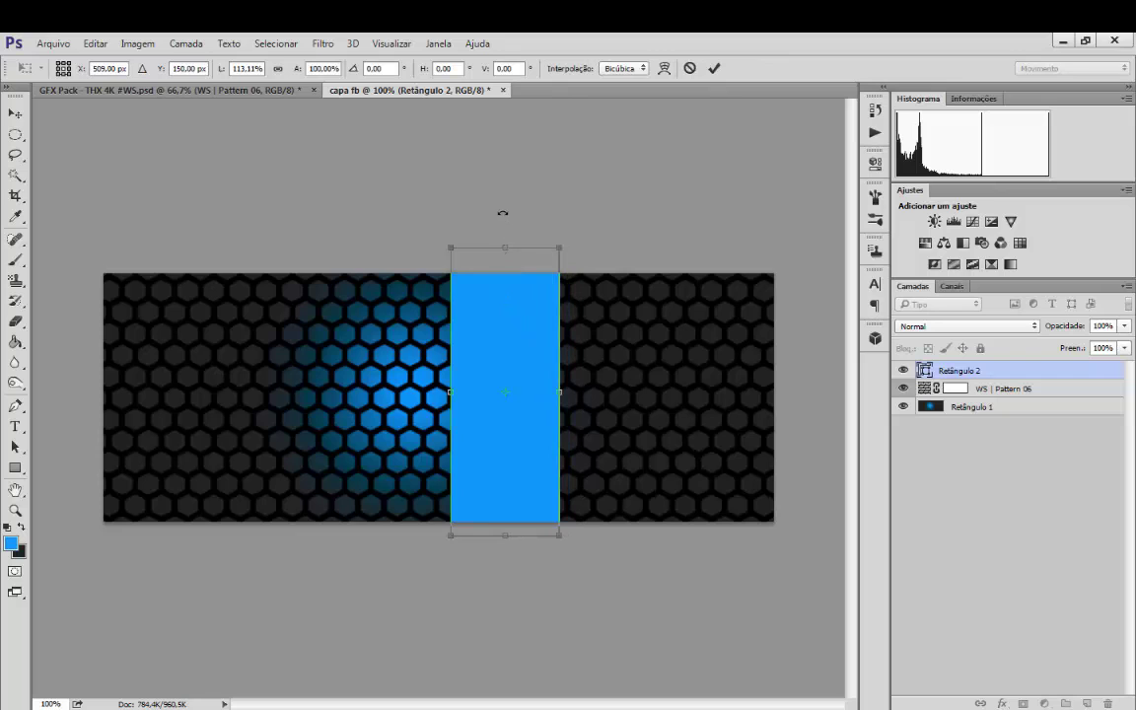
left_click_drag(503, 213, 581, 228)
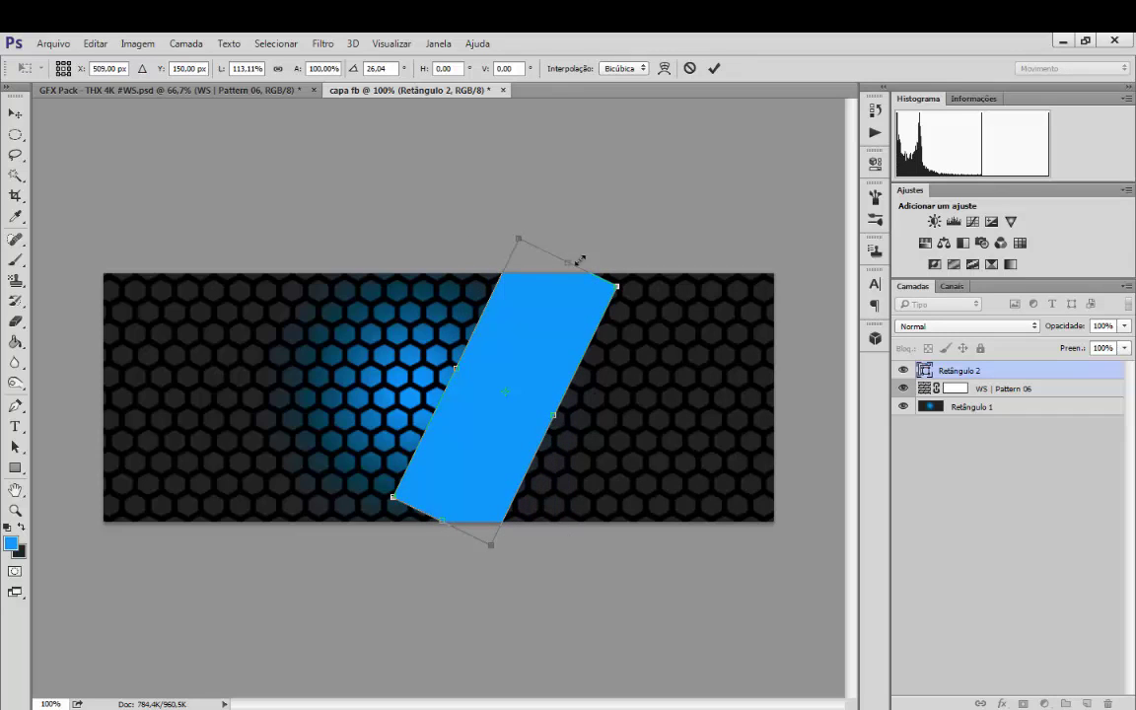
left_click_drag(441, 524, 414, 537)
left_click_drag(462, 302, 610, 329)
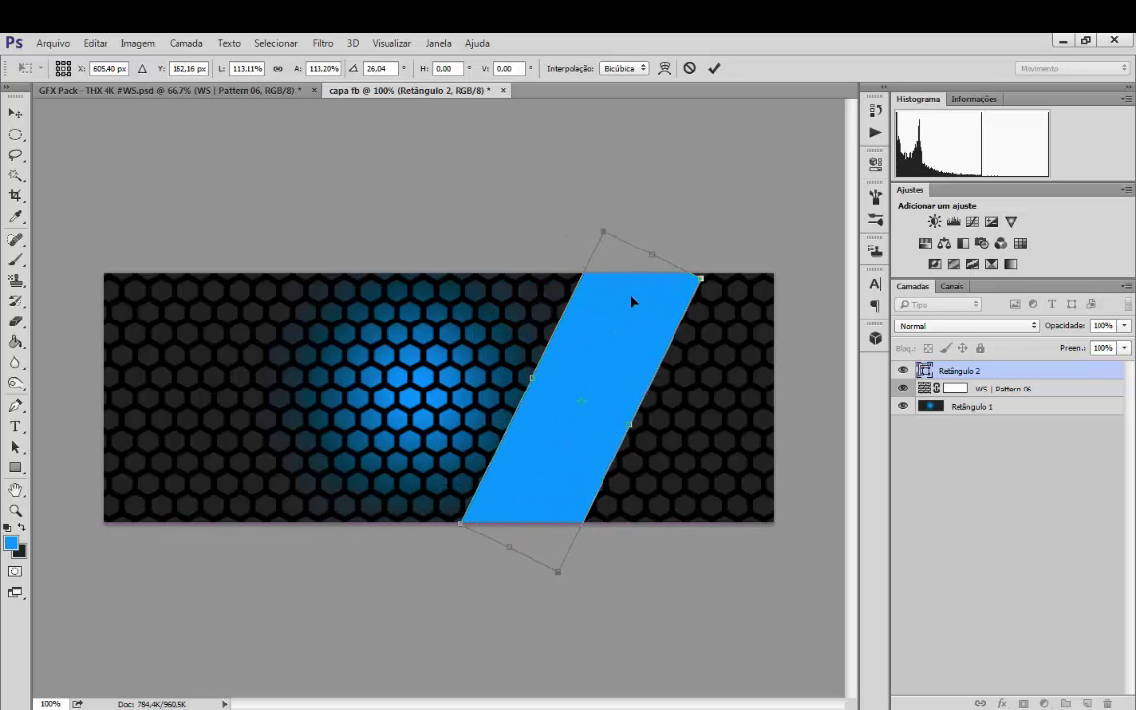
left_click_drag(661, 245, 661, 245)
key("Return")
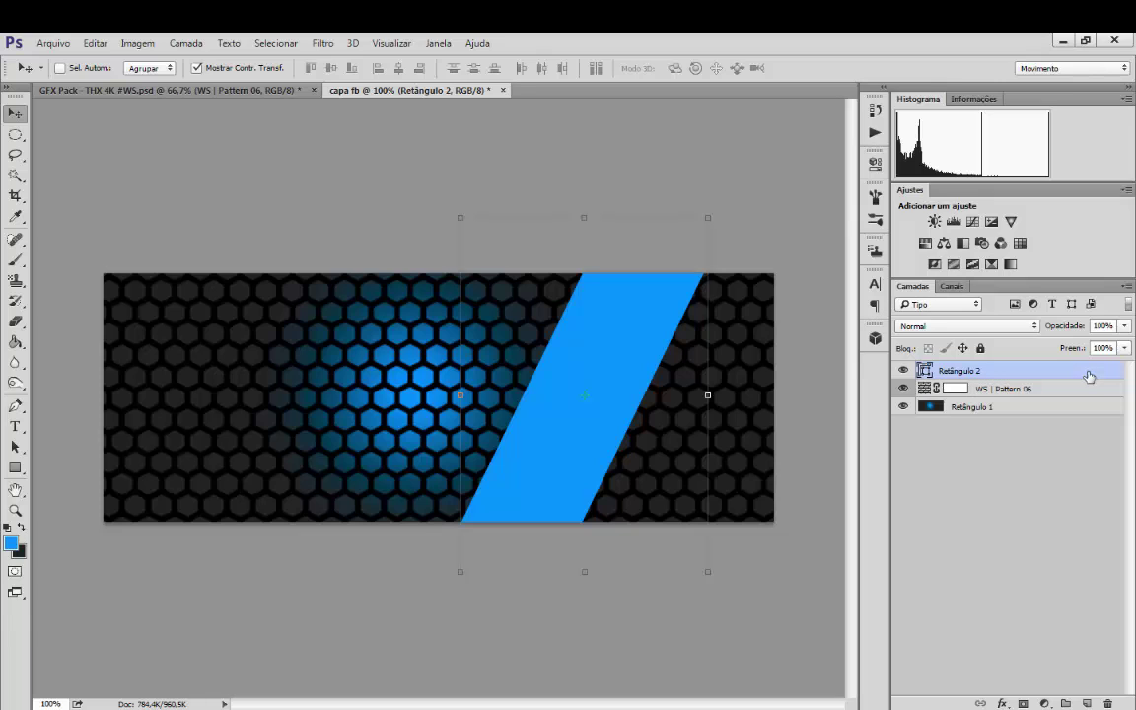
Duplicate the slanted Retângulo 2 layer and add a white (ffffff) stroke effect to the copy
key("ctrl+j")
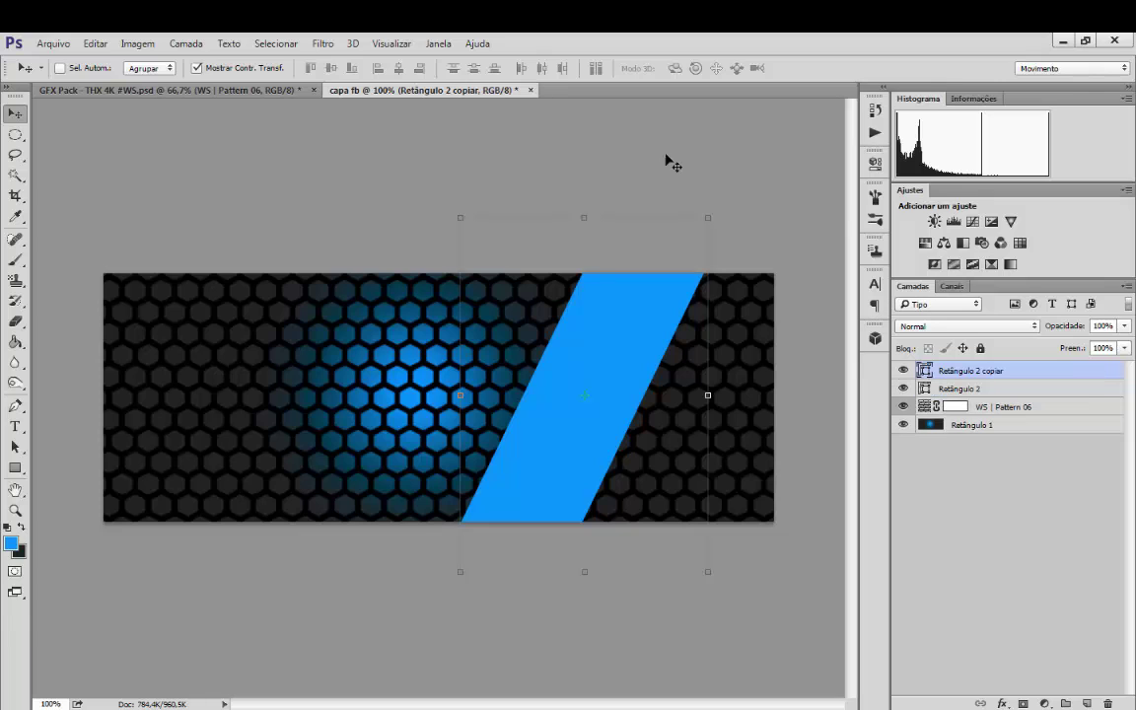
right_click(982, 376)
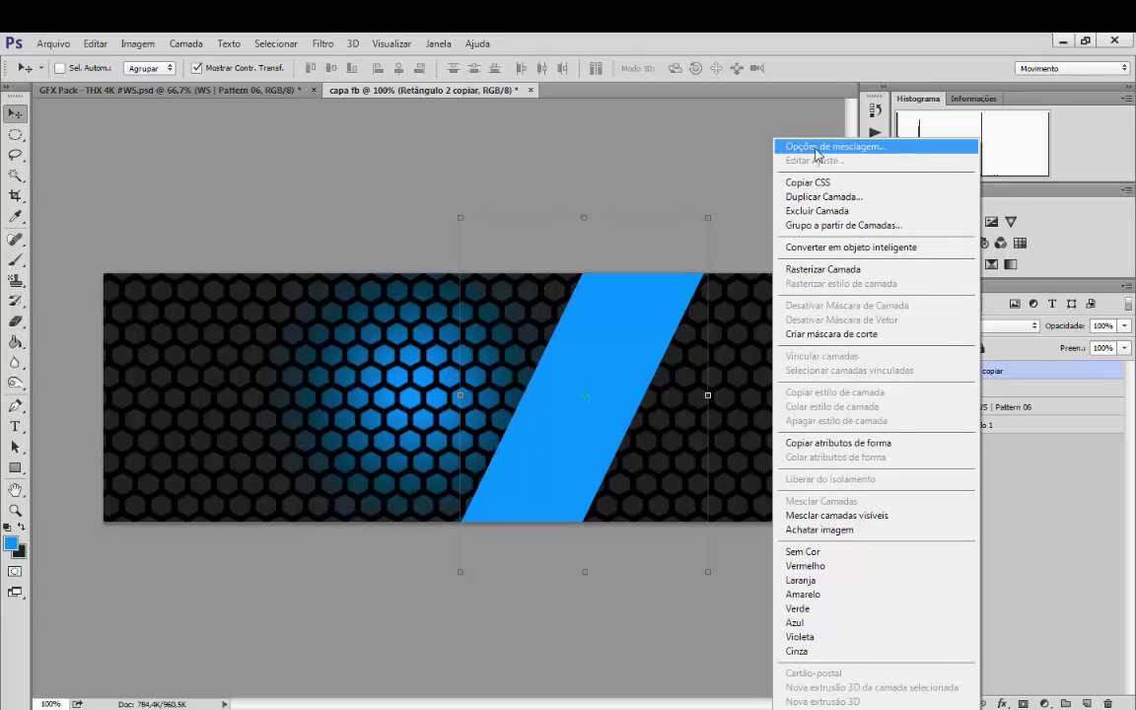
left_click(888, 147)
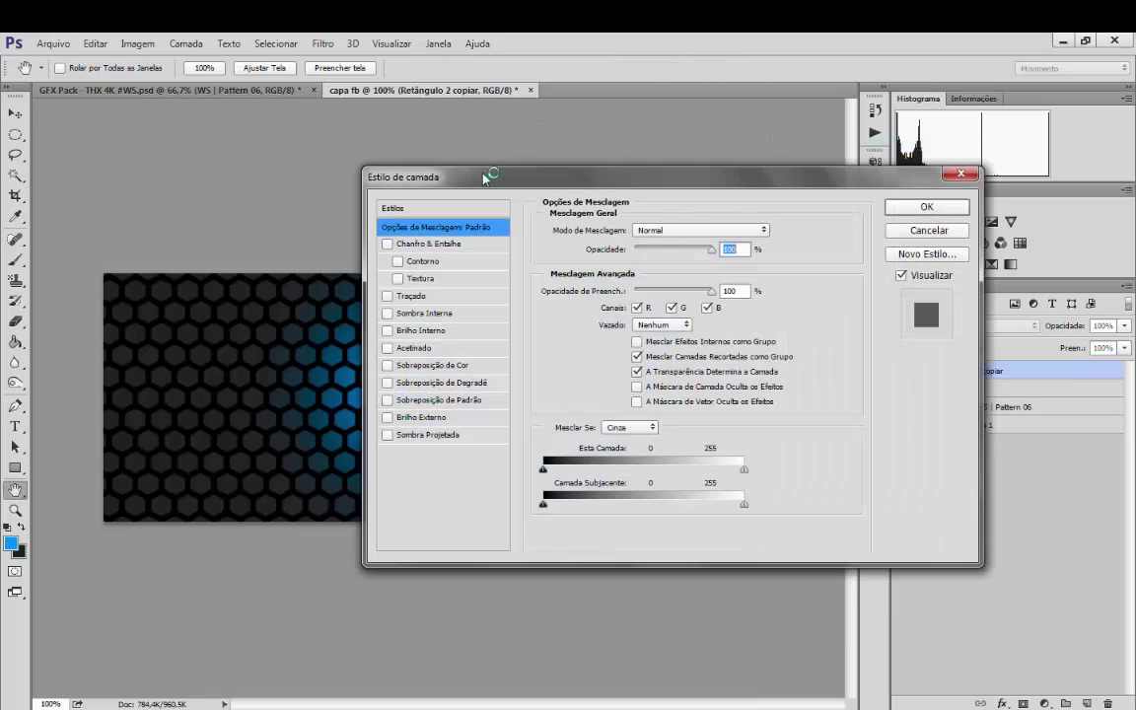
left_click_drag(484, 177, 917, 192)
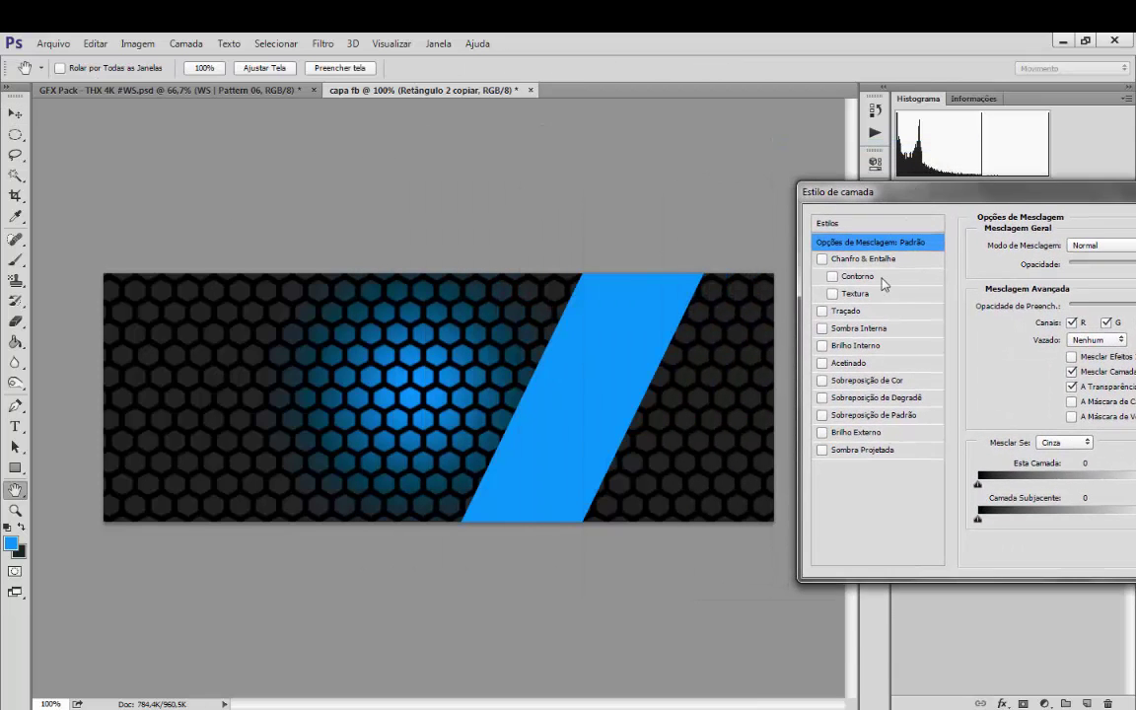
left_click(854, 312)
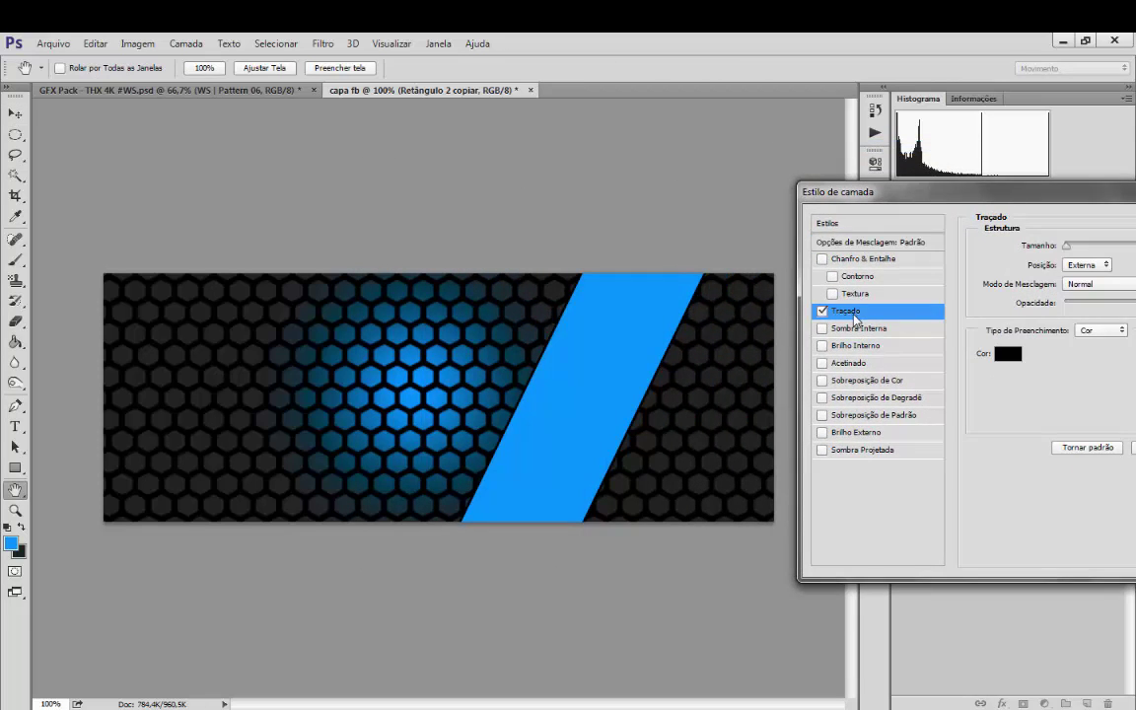
left_click(1006, 354)
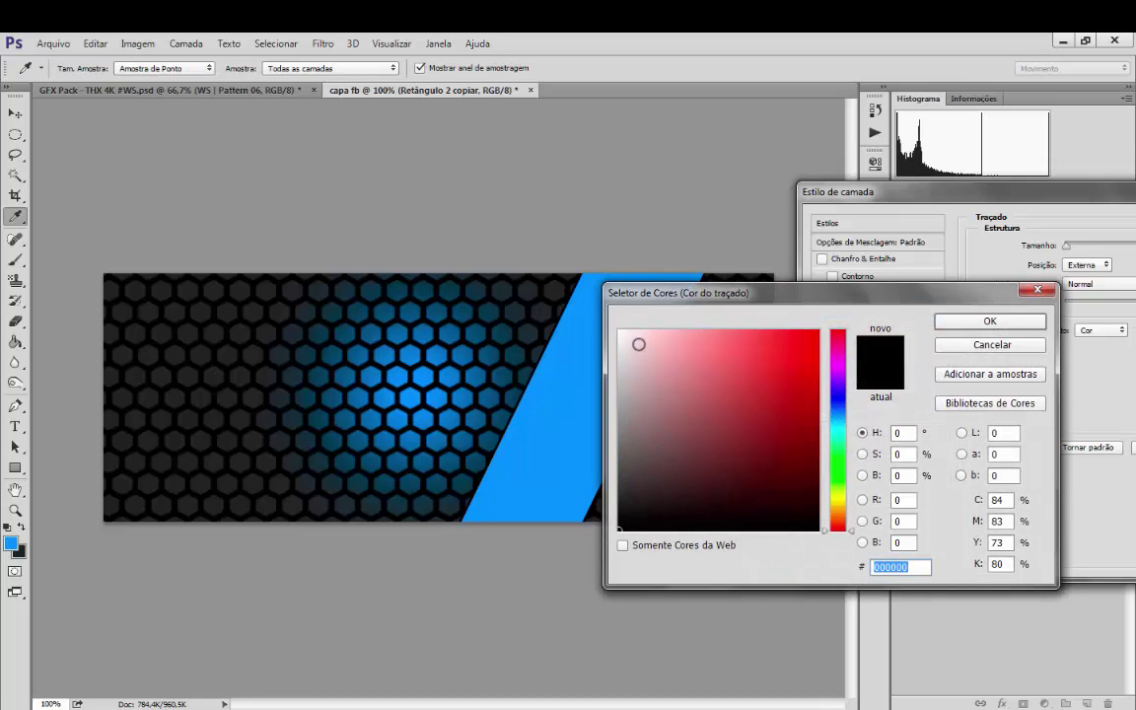
type("ffffff")
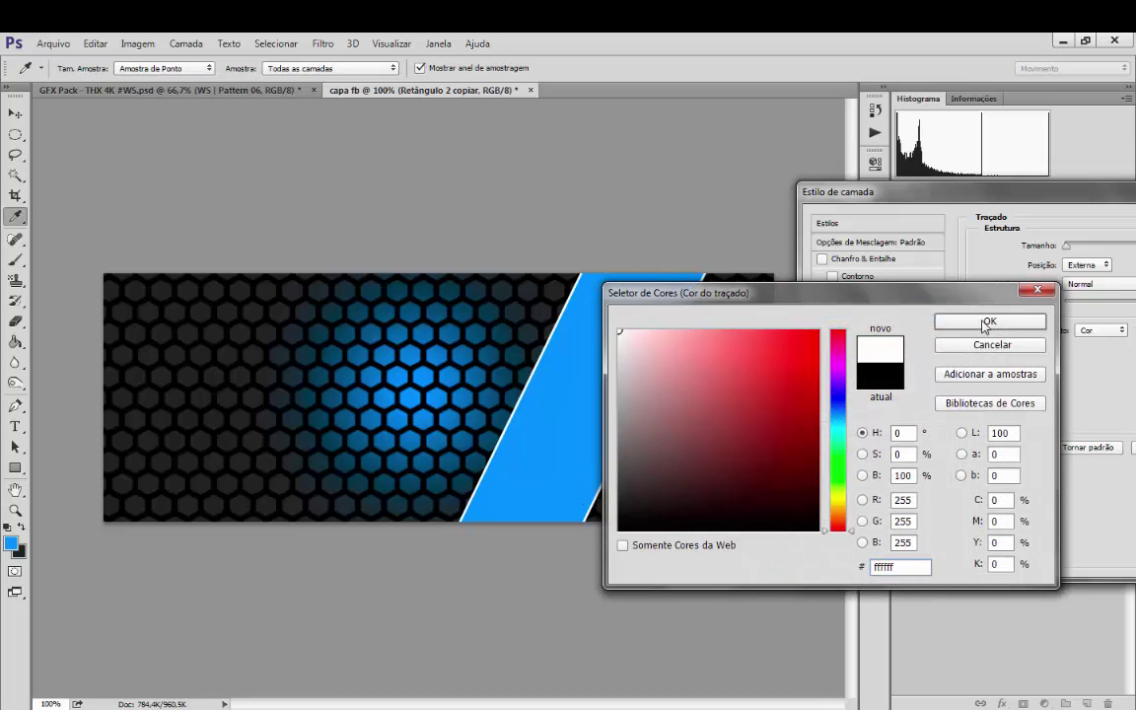
left_click(987, 322)
Set the copy's stroke size to 7 px with external position and Normal blend mode, and apply the layer style
left_click_drag(970, 197, 251, 406)
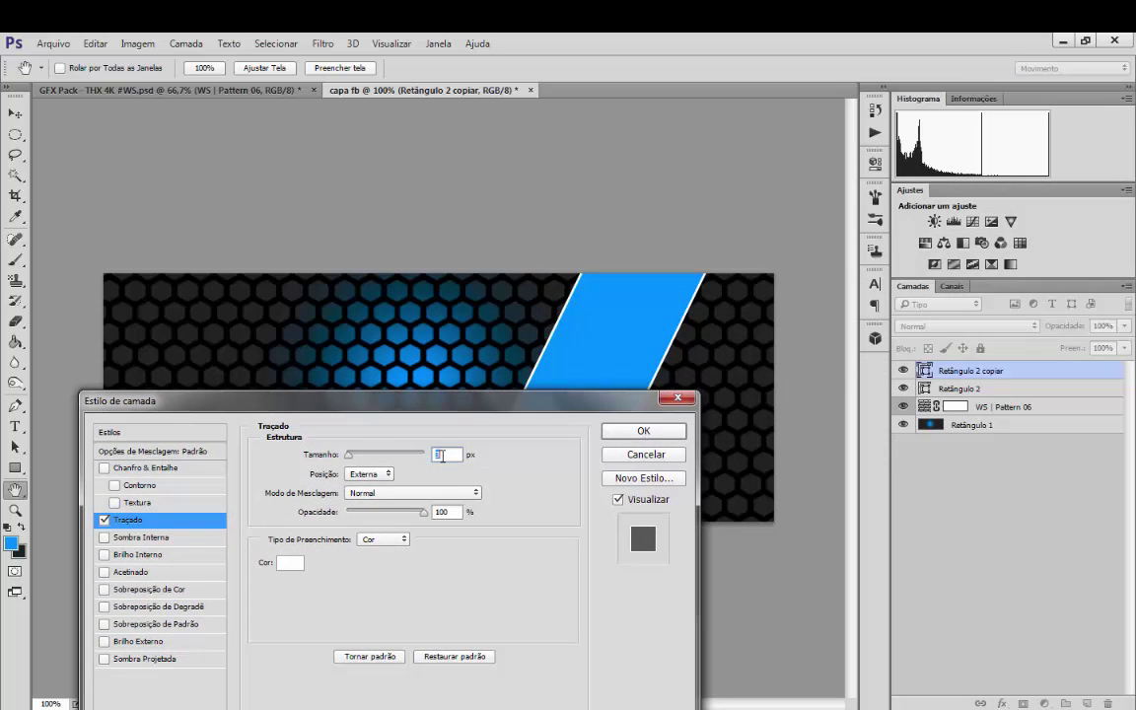
type("10")
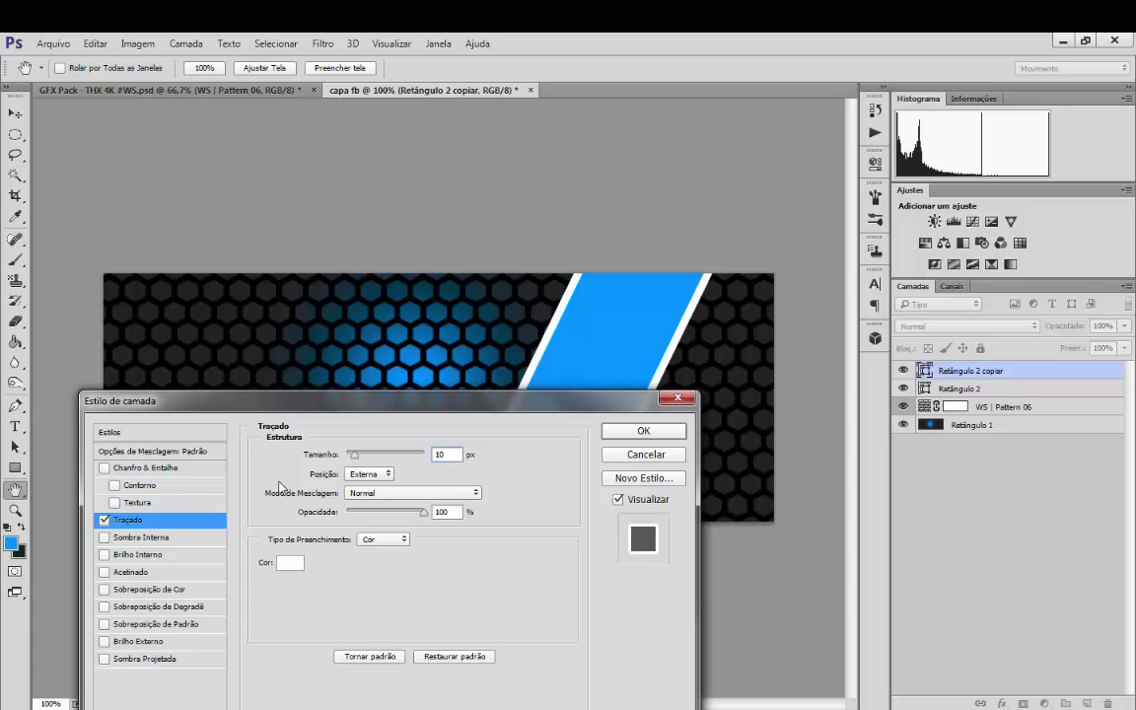
key("BackSpace")
type("7")
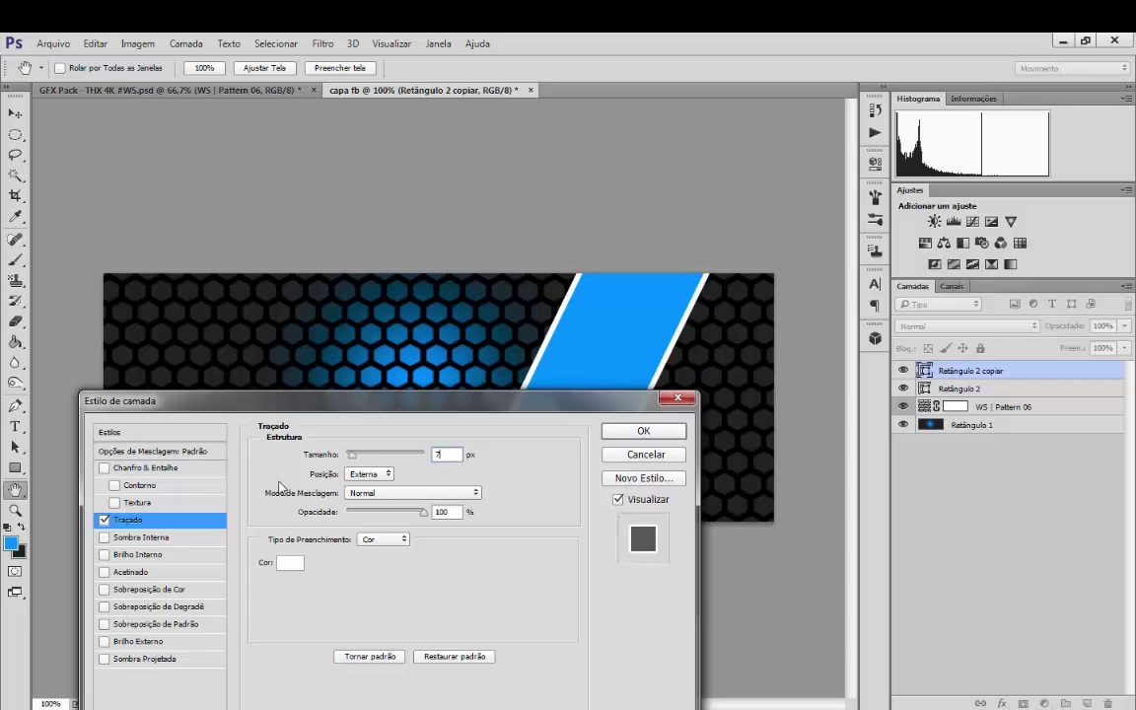
left_click(365, 493)
left_click(367, 501)
left_click(642, 439)
key("v")
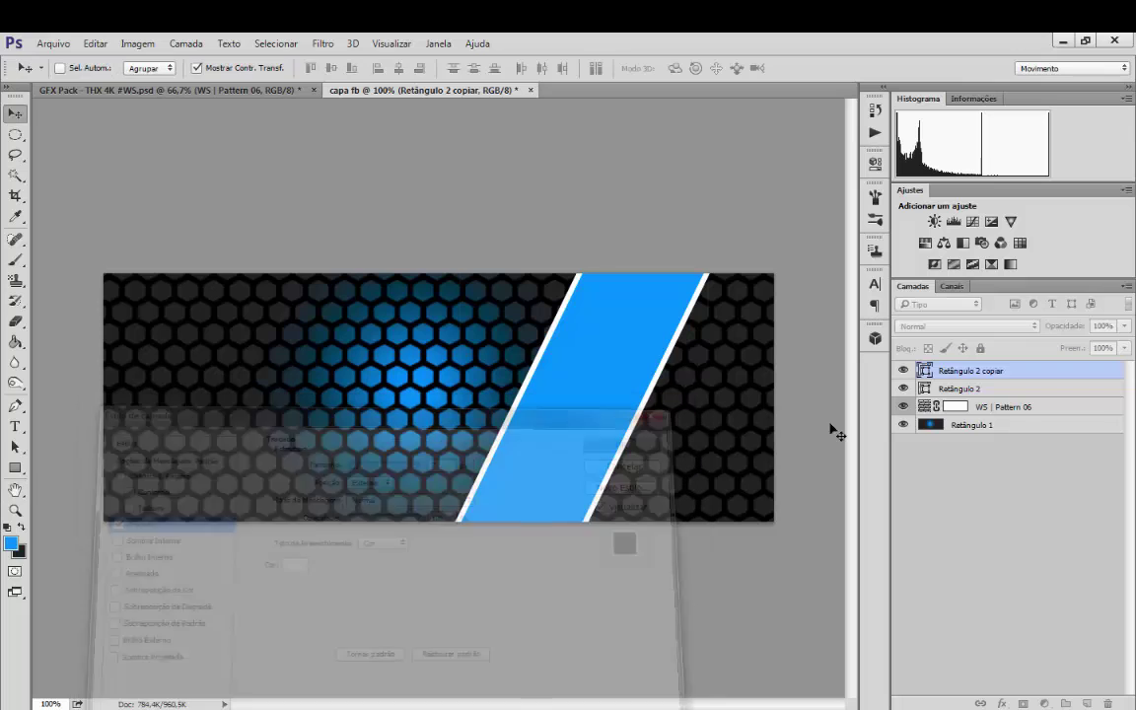
Open the Wallpaper - #WS image from the desktop folder Materiais Tutorial 21 - #WS, leaving its missing colour profile as is
left_click(55, 44)
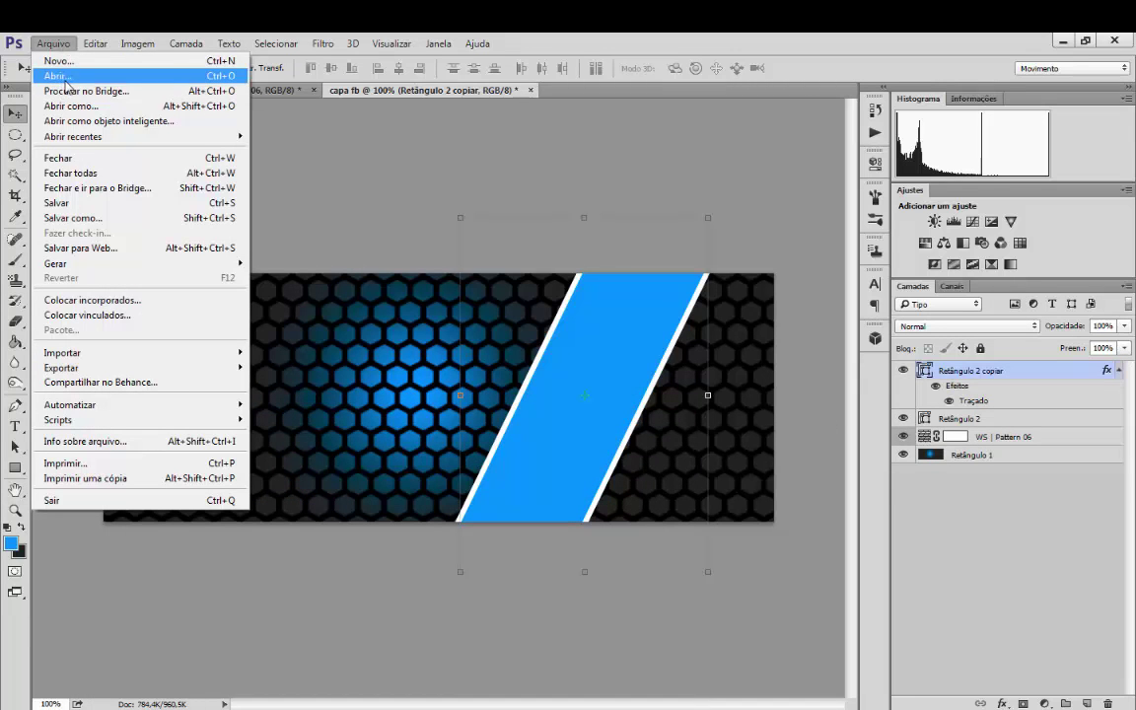
left_click(65, 79)
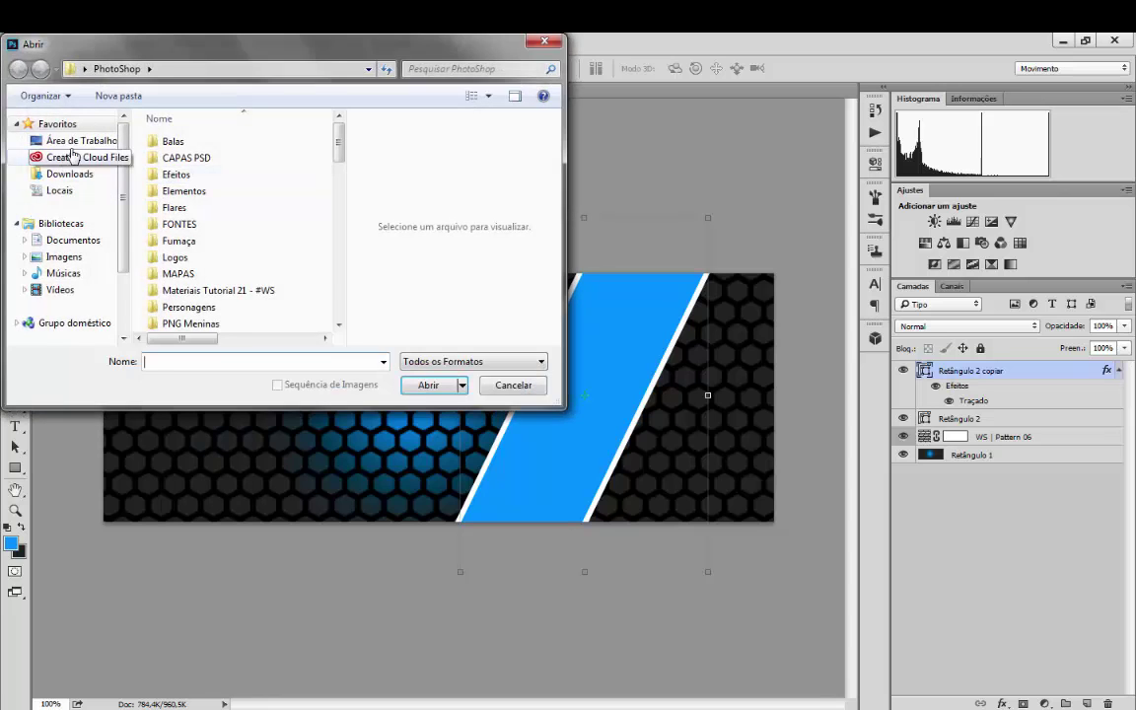
left_click(74, 148)
scroll(340, 219, "down", 1)
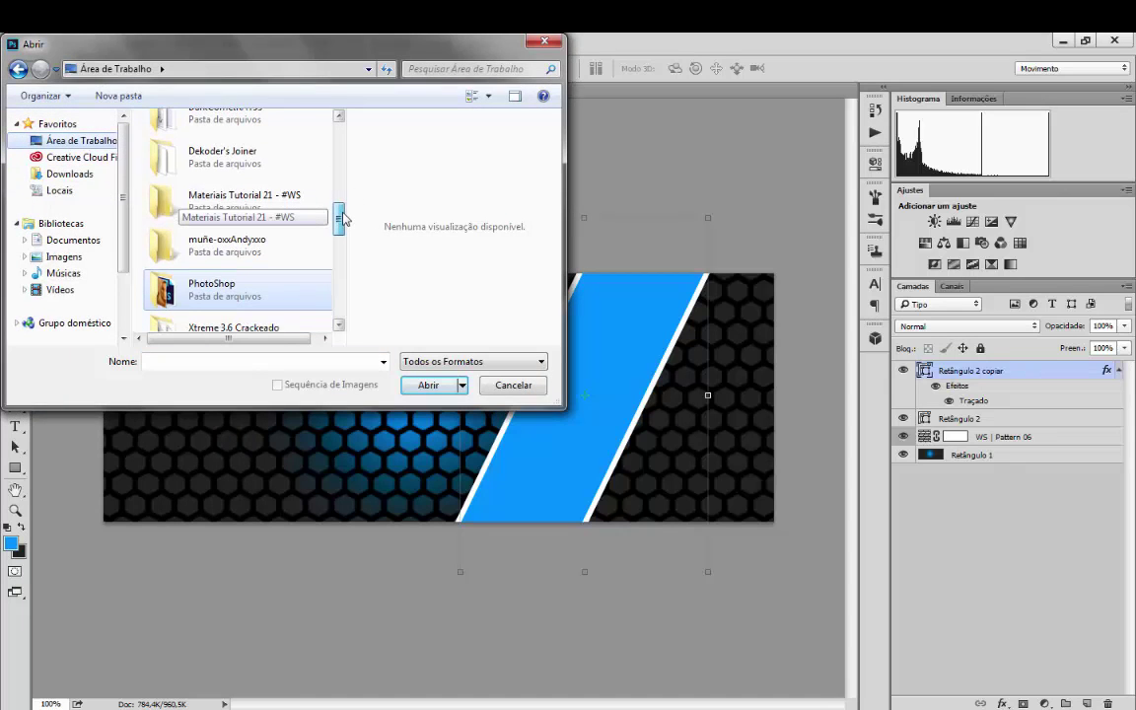
left_click_drag(342, 225, 323, 212)
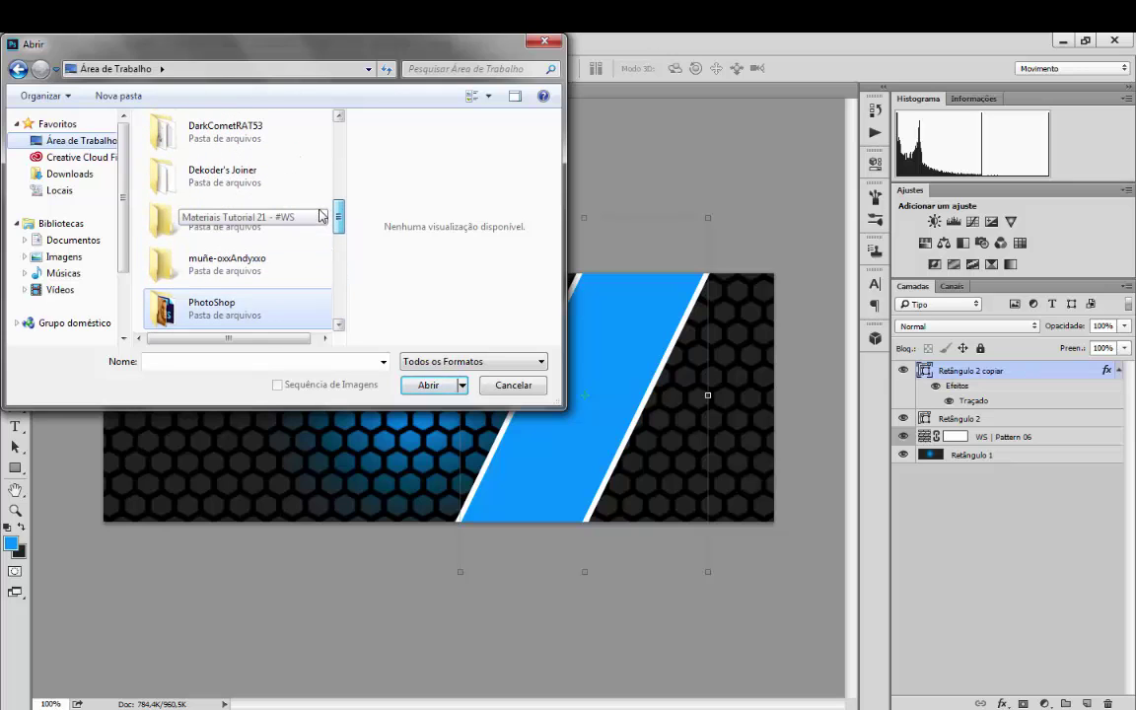
left_click(228, 216)
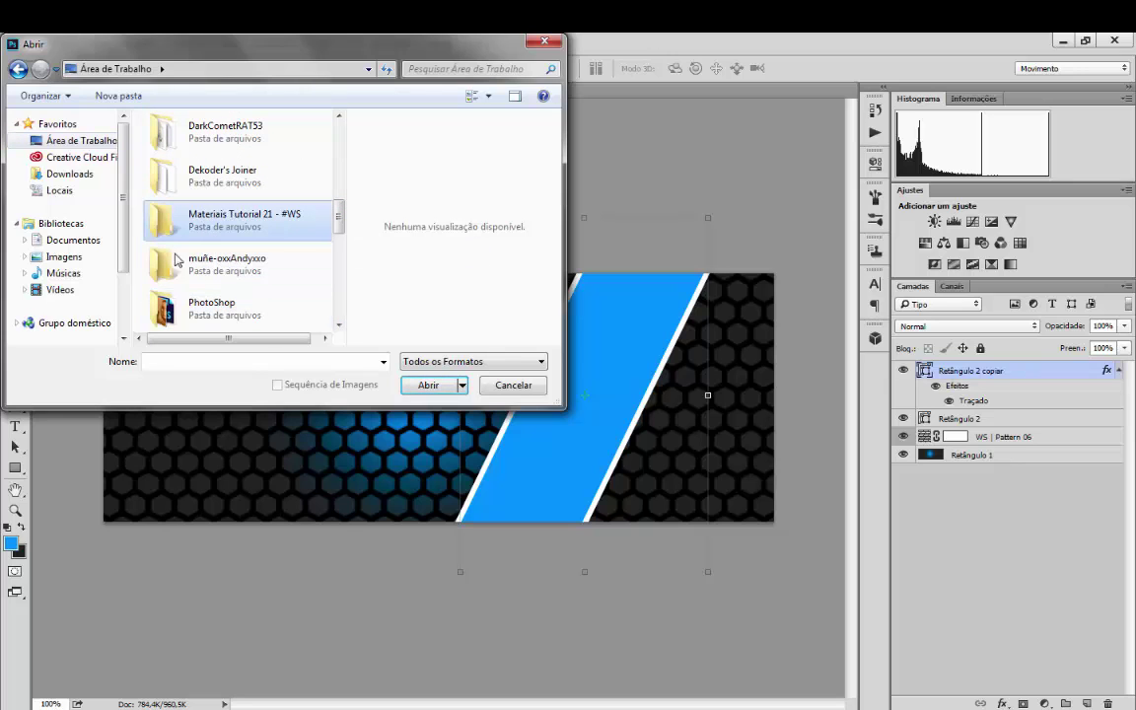
double_click(237, 212)
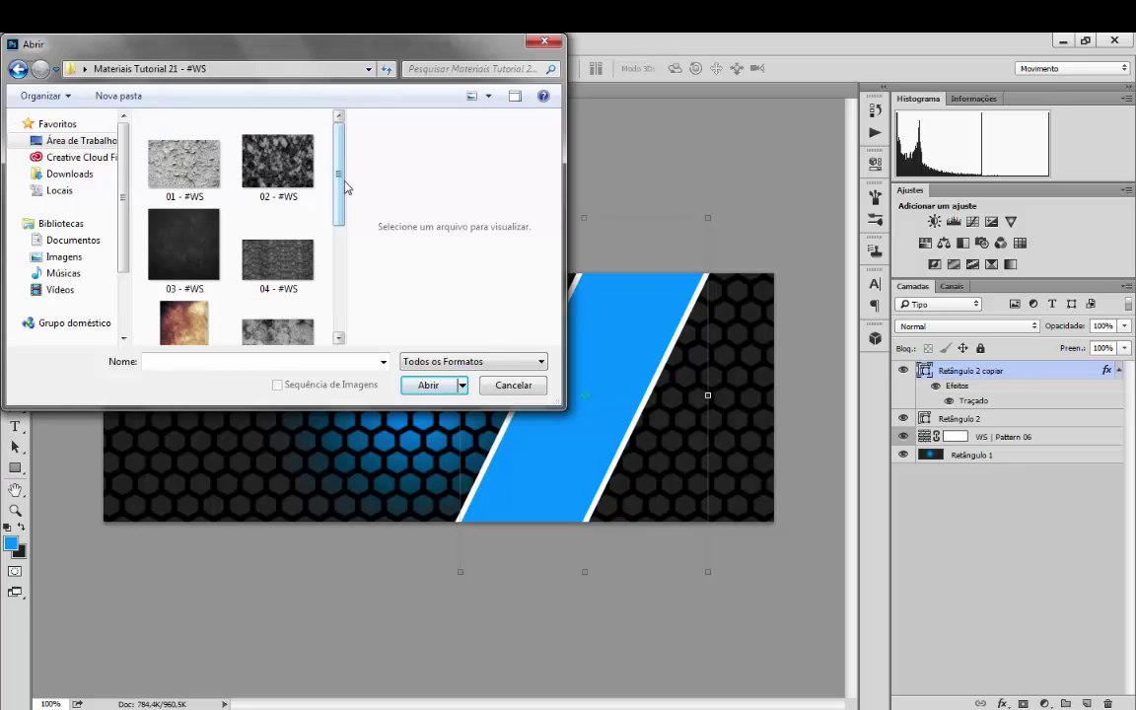
left_click_drag(347, 181, 341, 298)
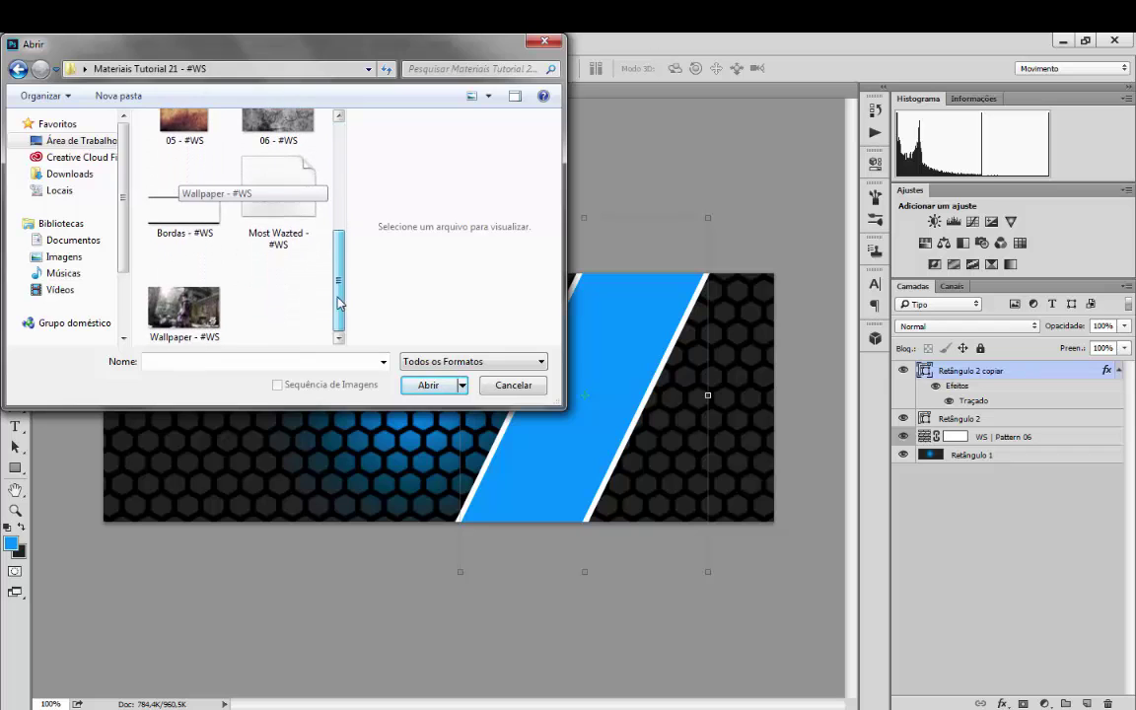
left_click(184, 303)
left_click(428, 384)
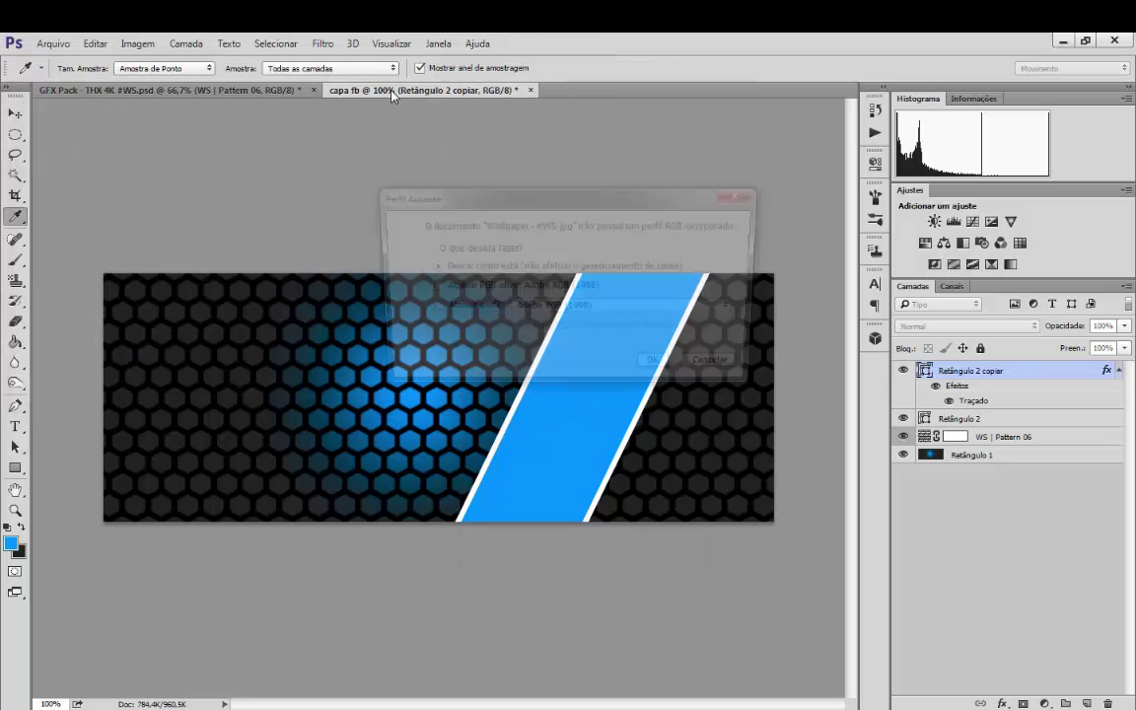
left_click(659, 370)
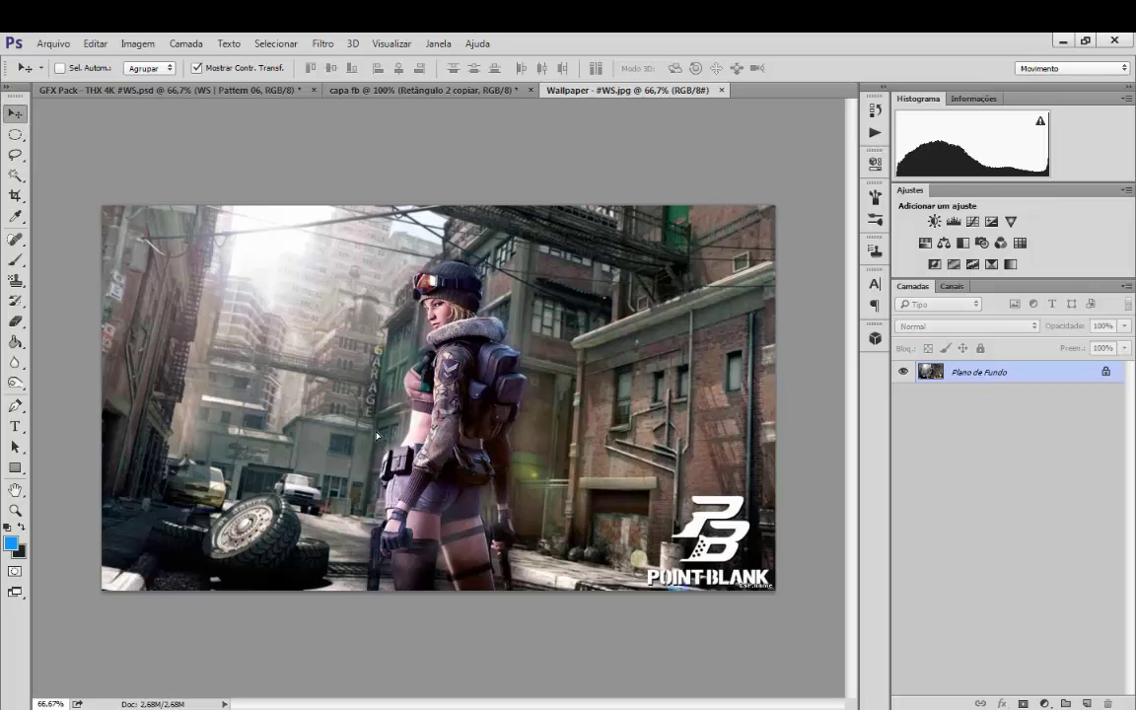
Copy the wallpaper image into the capa fb document and position the character's head over the slanted rectangle
left_click_drag(377, 435, 577, 335)
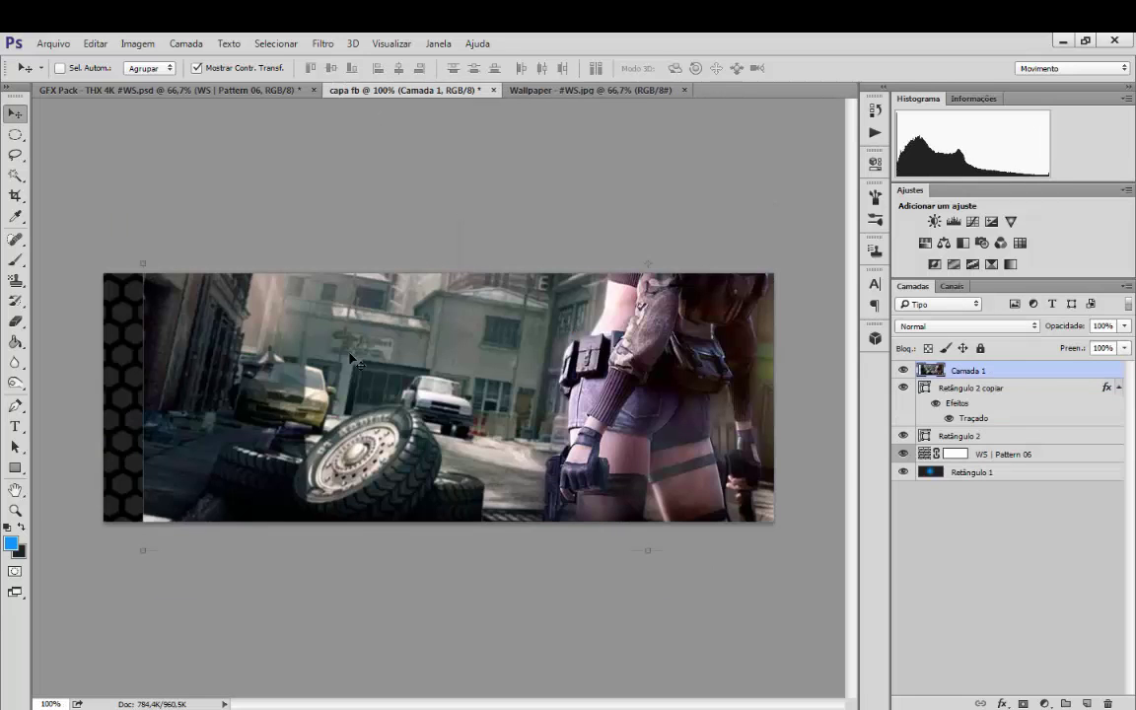
left_click_drag(352, 358, 549, 373)
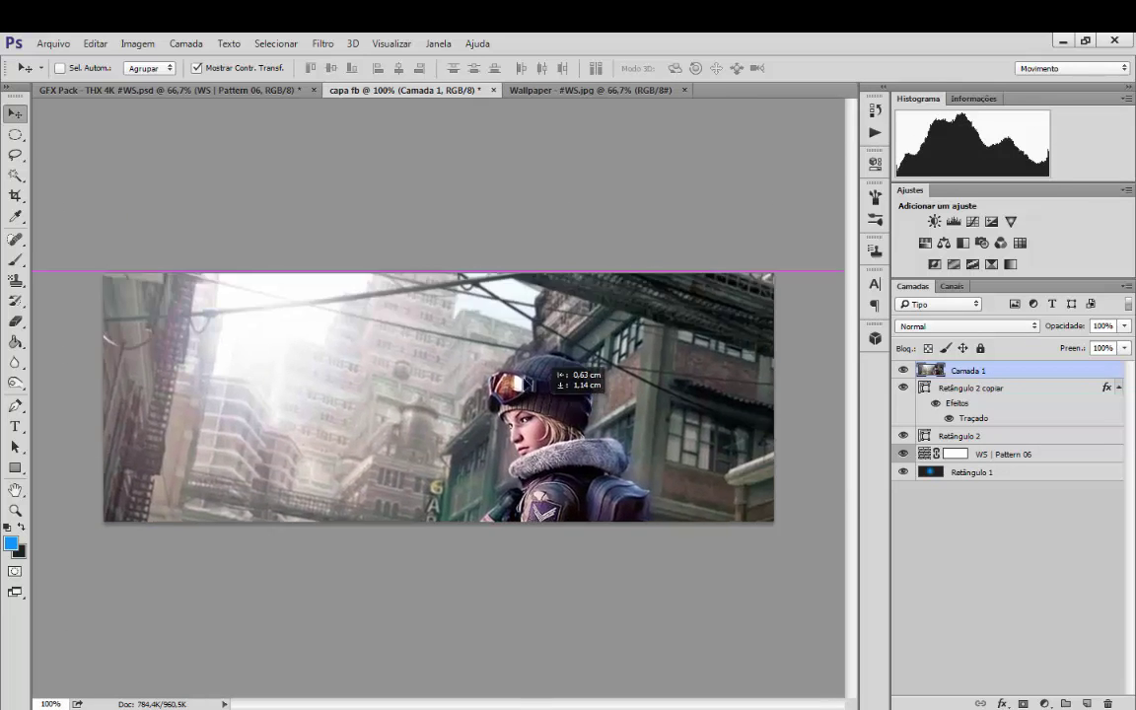
left_click_drag(595, 413, 649, 401)
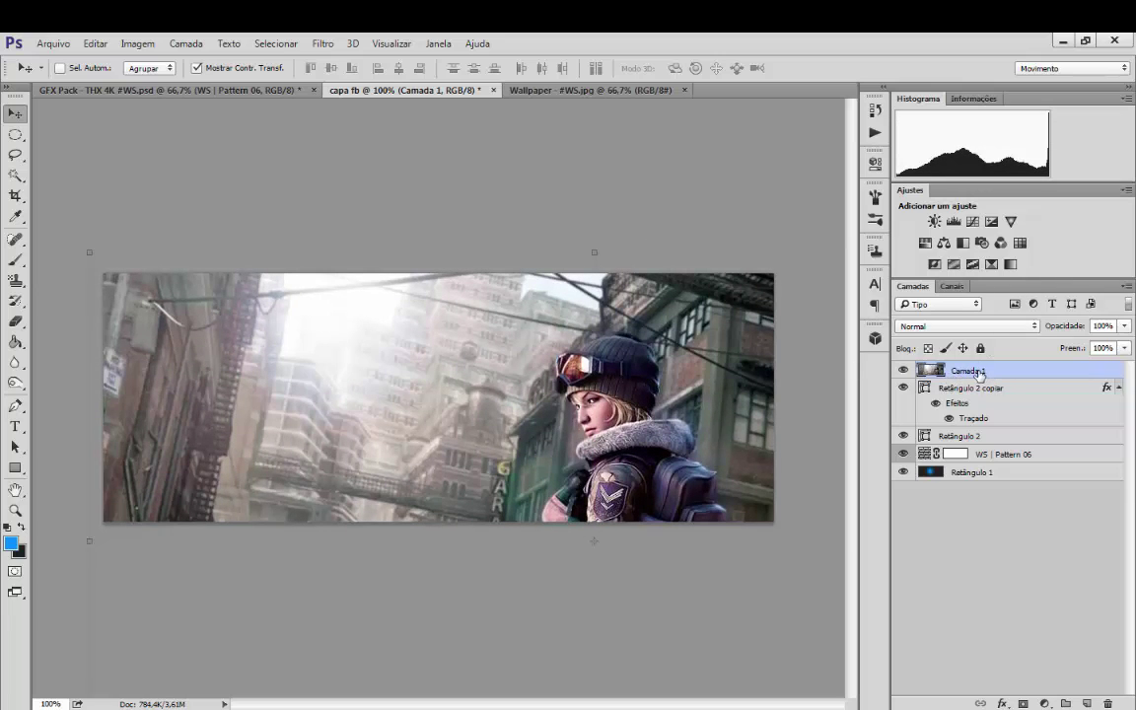
Clip the Camada 1 wallpaper to the Retângulo 2 copiar layer and move the image up to show the character's upper body
right_click(975, 369)
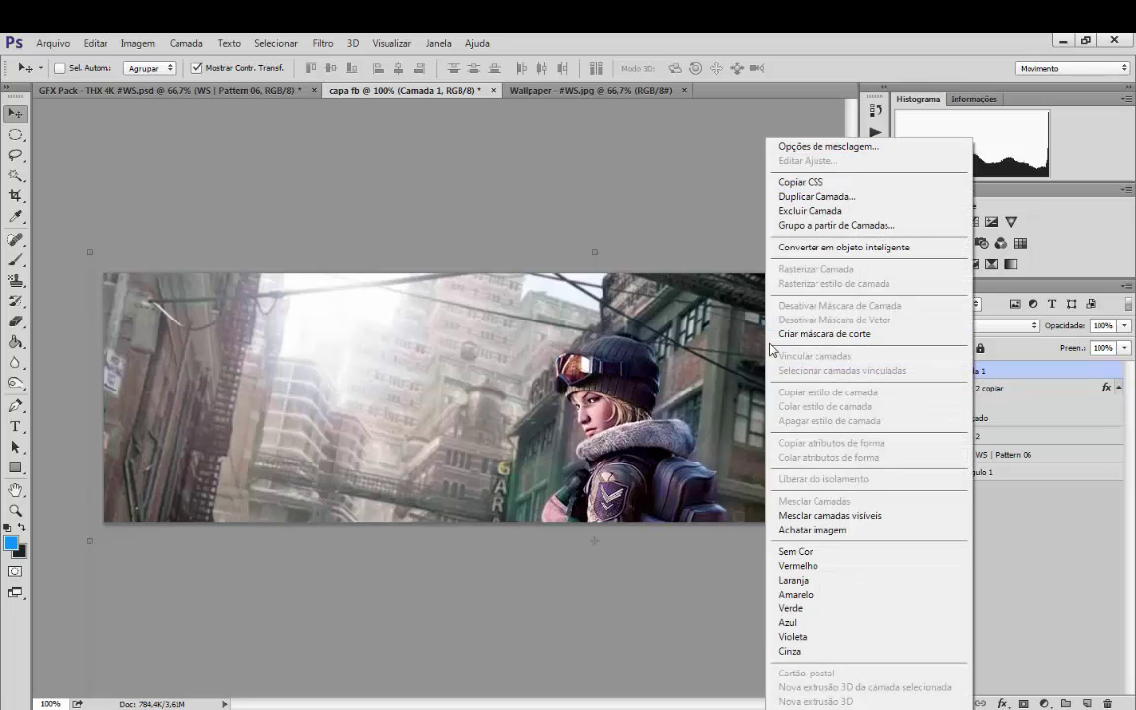
left_click(849, 335)
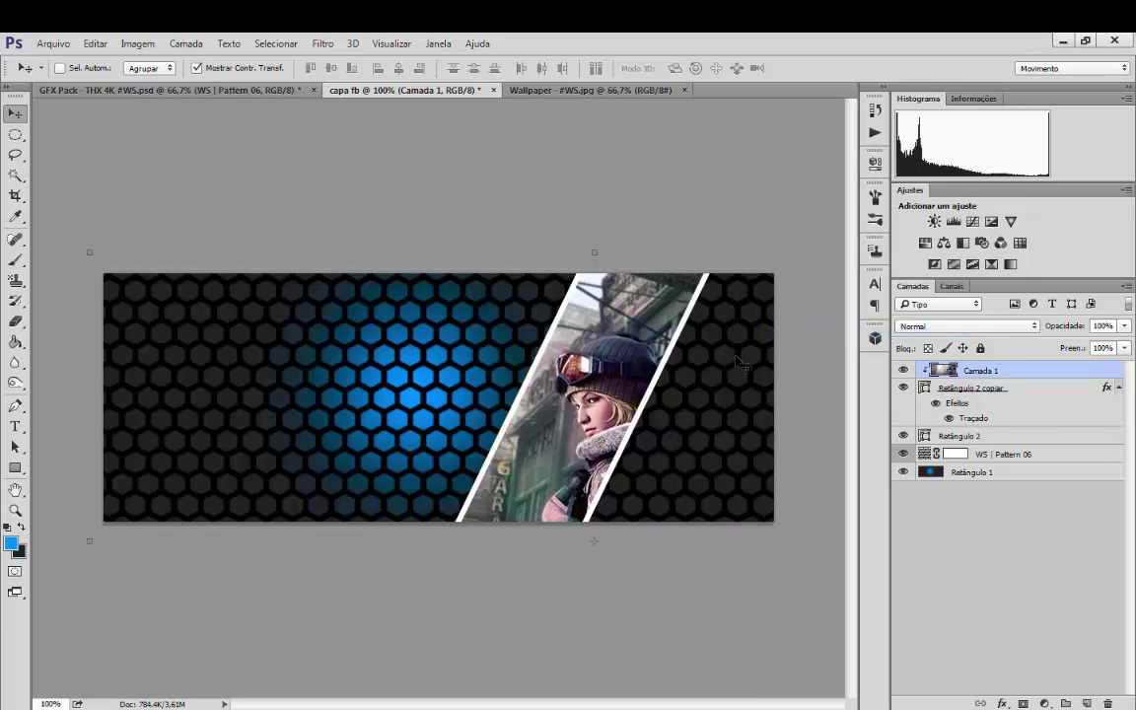
left_click_drag(541, 345, 542, 375)
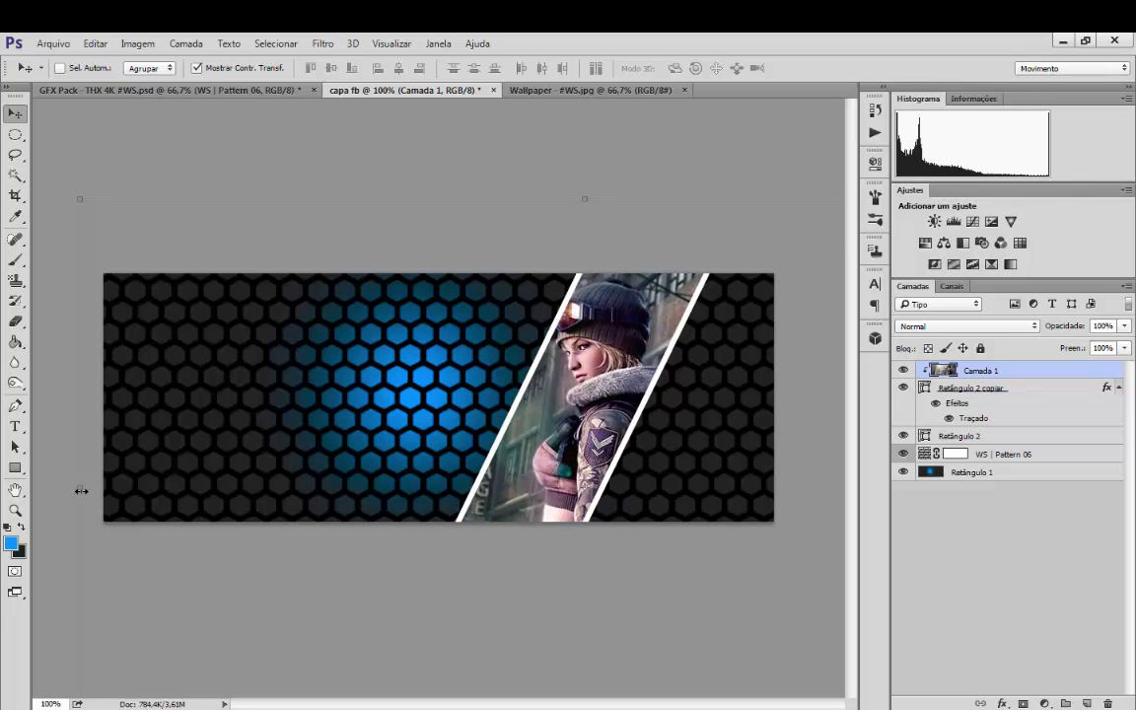
Narrow the clipped wallpaper to about 86% width, recentre the character in the slanted strip, and collapse the Retângulo 2 copiar effects list
left_click_drag(78, 487, 194, 486)
left_click_drag(591, 380, 554, 389)
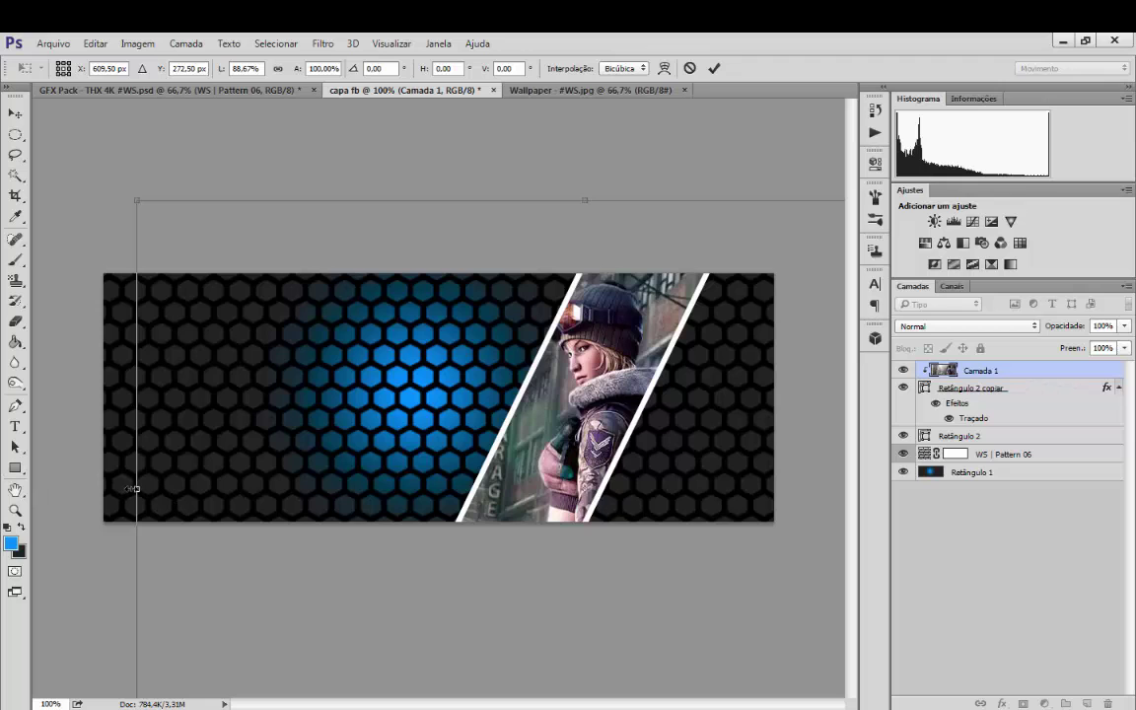
left_click_drag(136, 488, 157, 482)
mouse_move(619, 370)
left_mouse_down()
mouse_move(592, 350)
mouse_move(609, 375)
left_mouse_up()
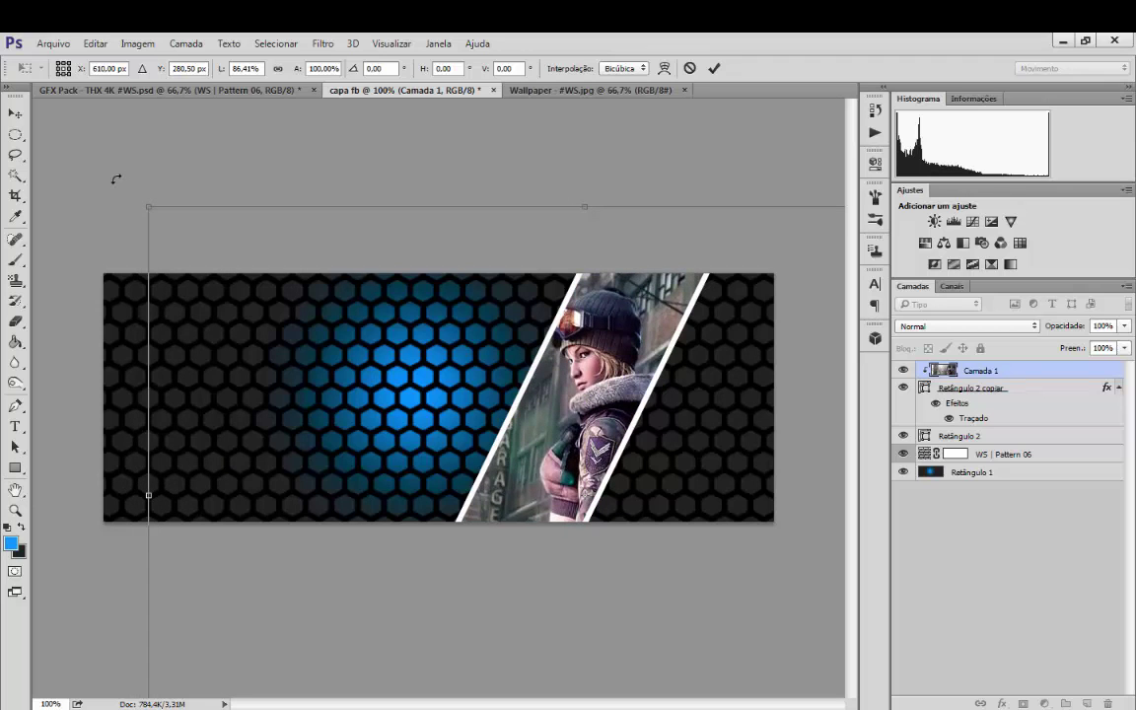
key("Return")
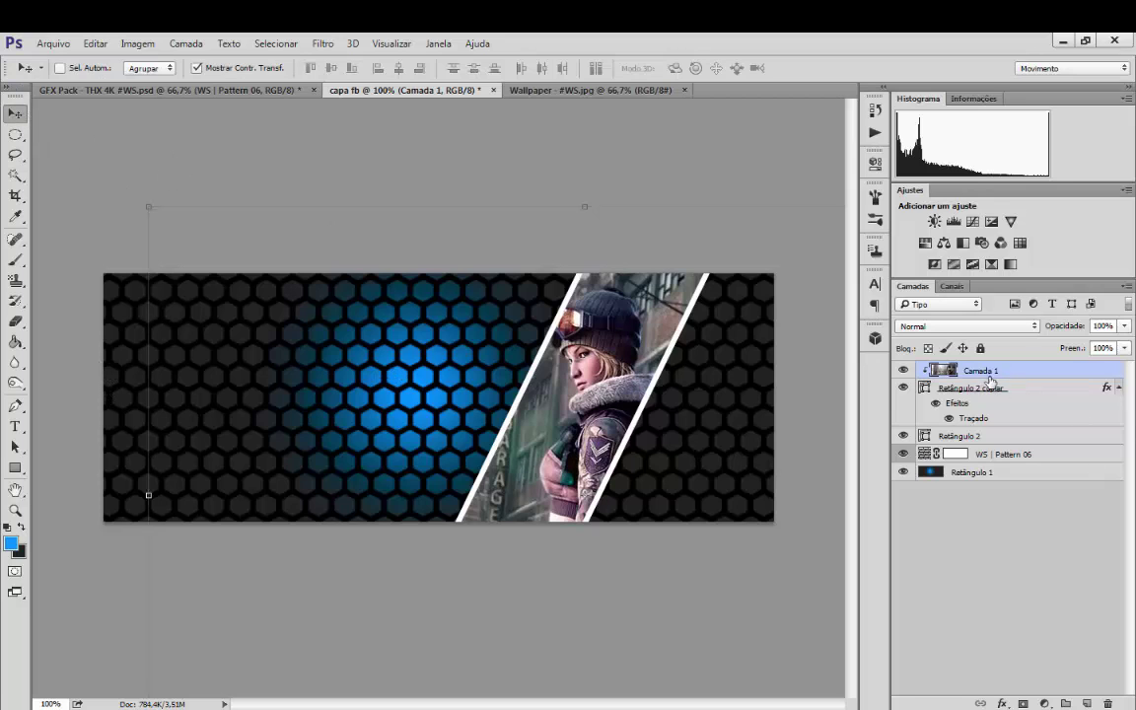
left_click(1119, 390)
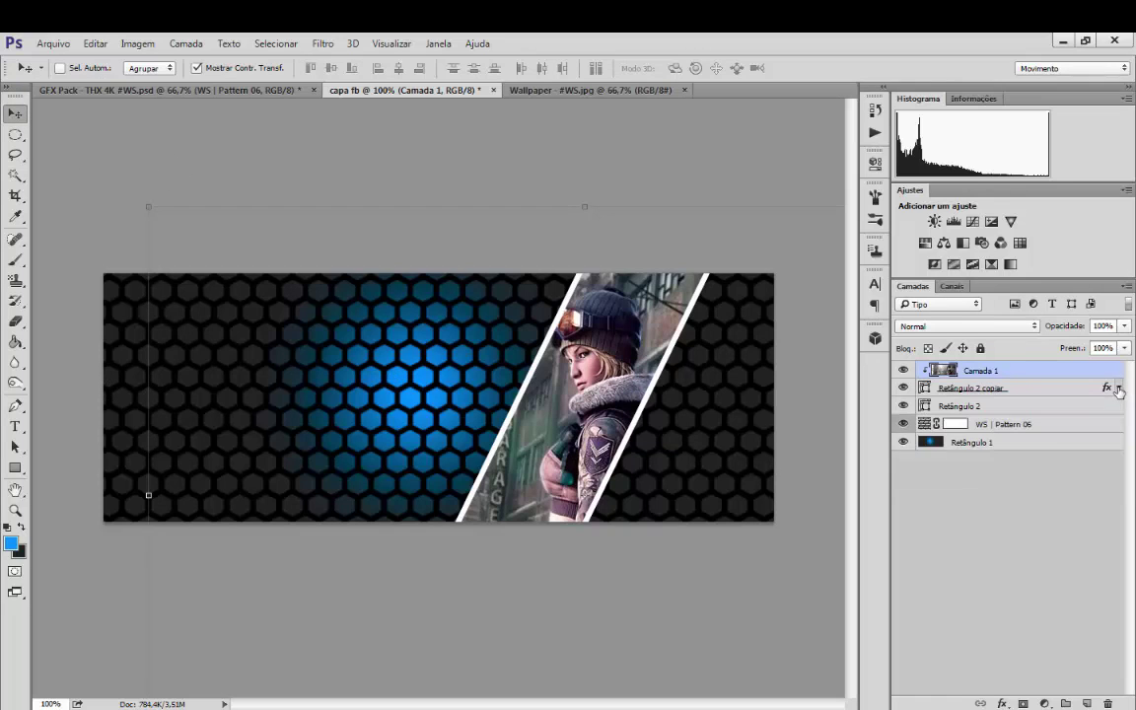
Select the WS | Pattern 06 layer and set the Type tool's font to Most Wazted Regular
left_click(1021, 406)
left_click(1021, 388)
left_click(998, 424)
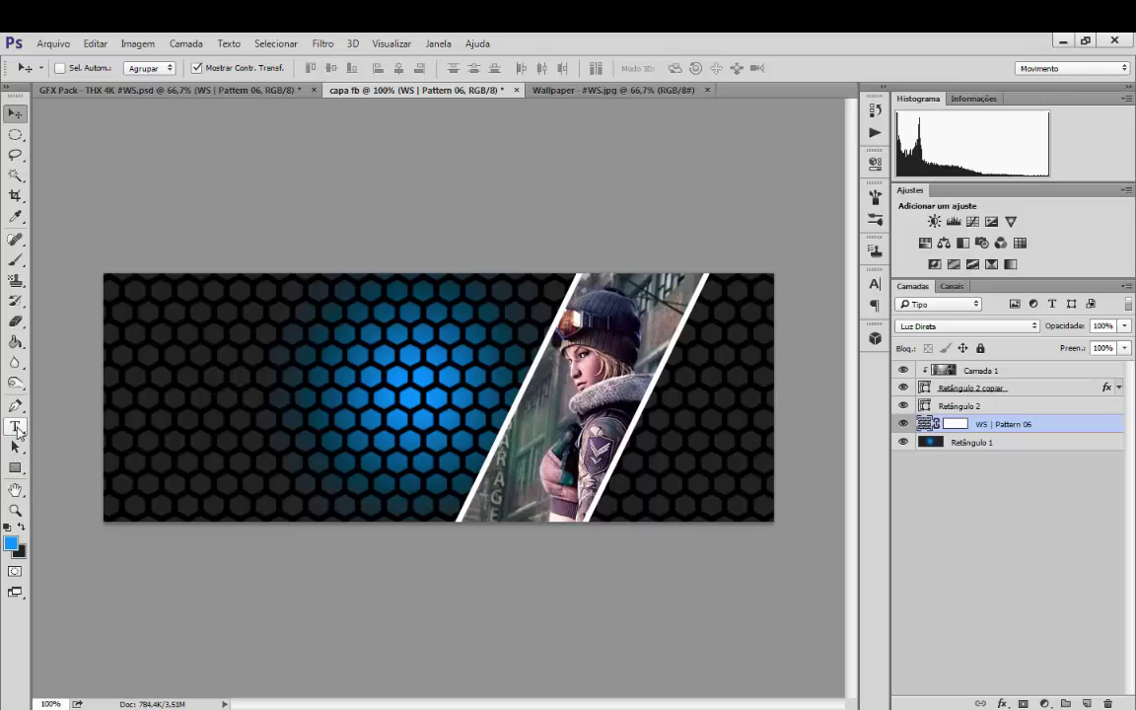
left_click(15, 428)
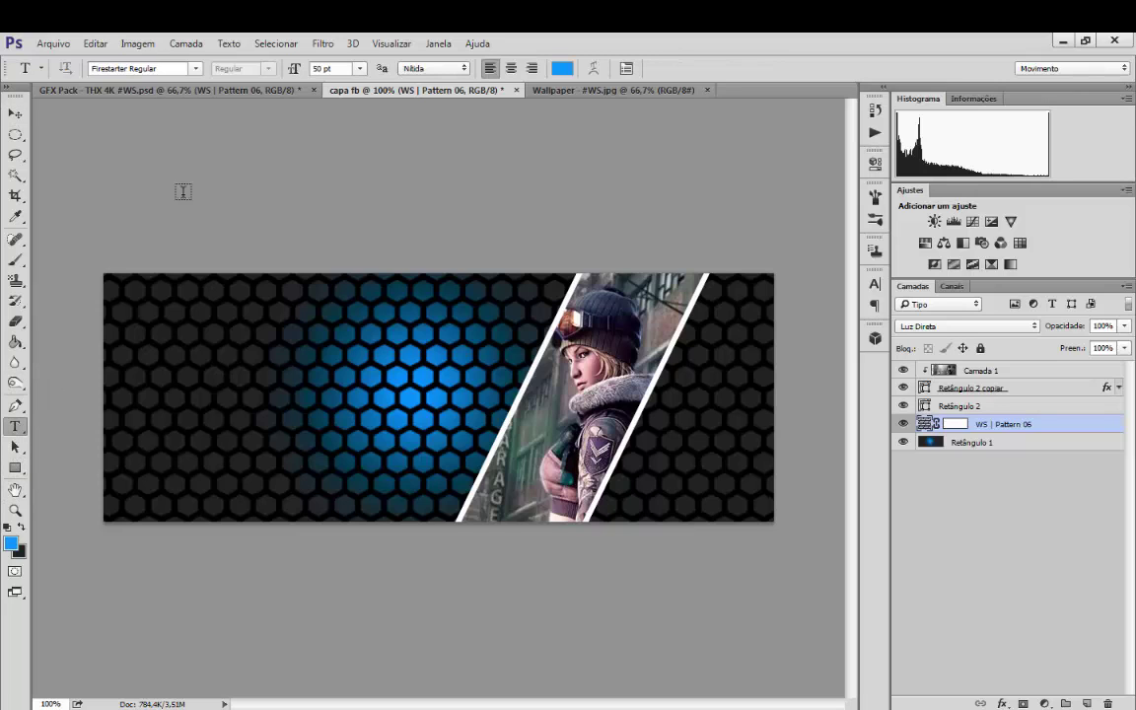
left_click(185, 66)
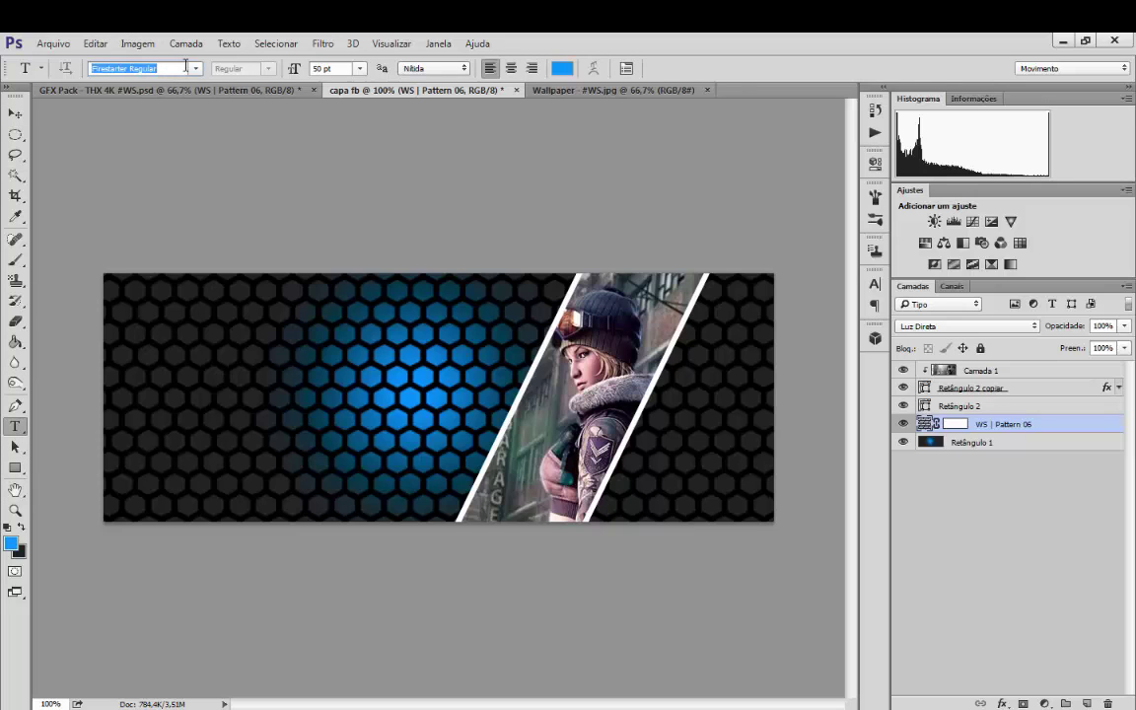
type("mo")
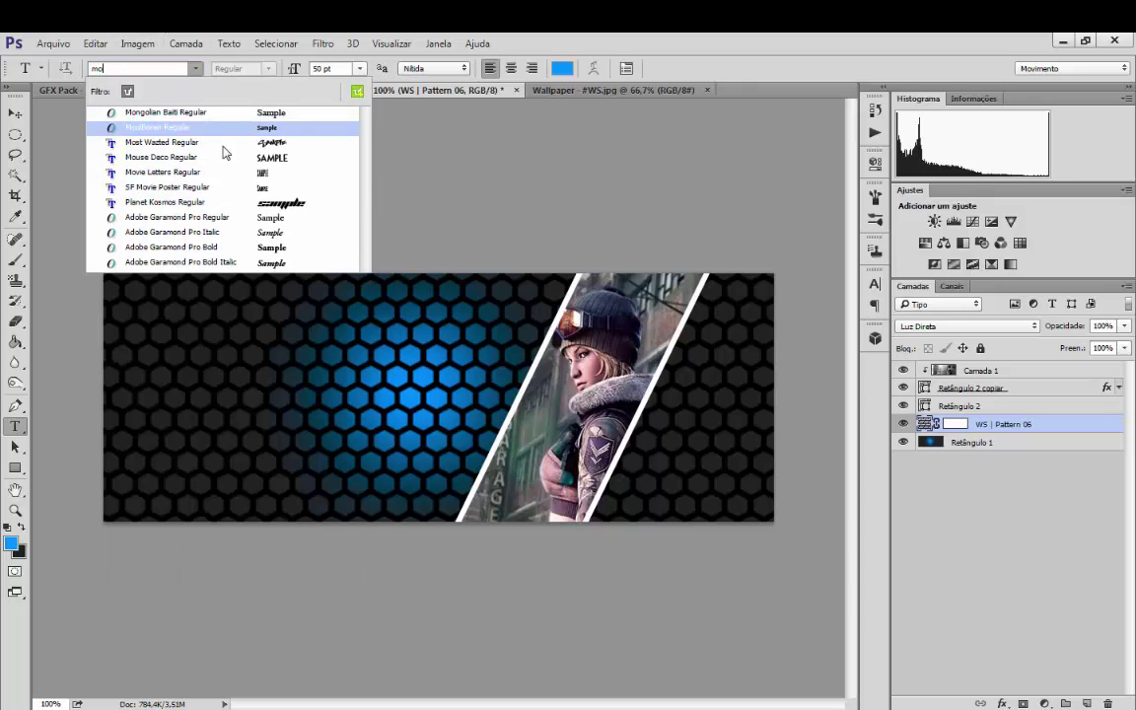
left_click(205, 141)
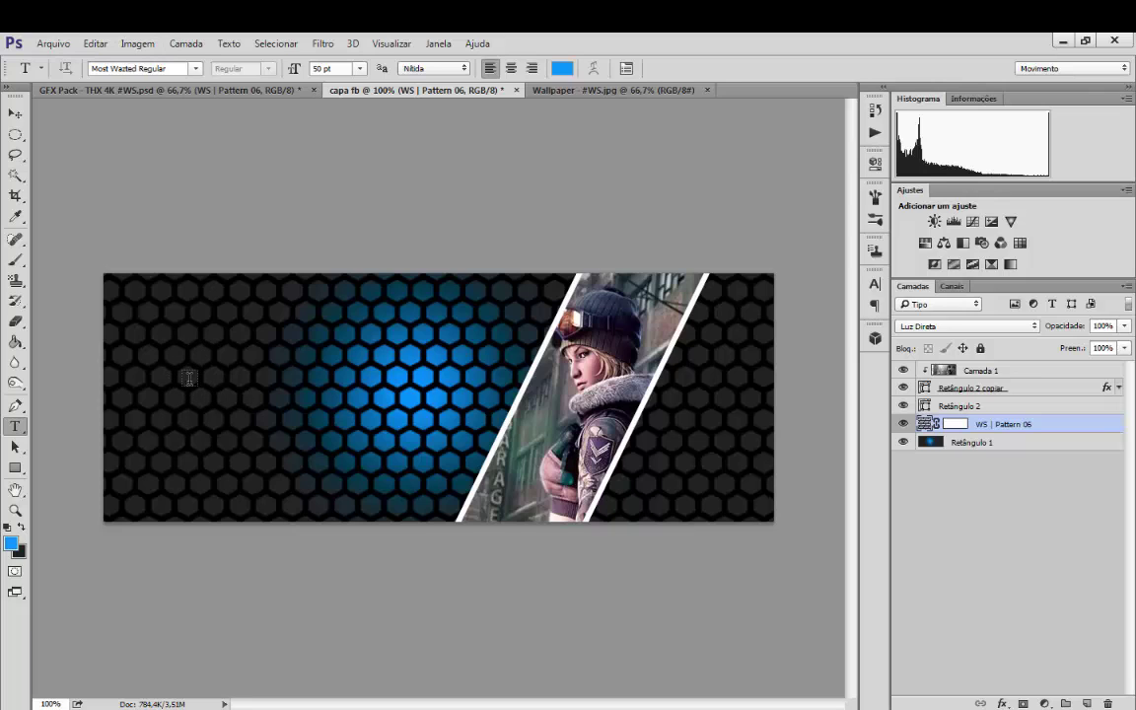
Add the text "Nick" at 40 pt over the dark hexagons beside the blue glow
left_click(188, 381)
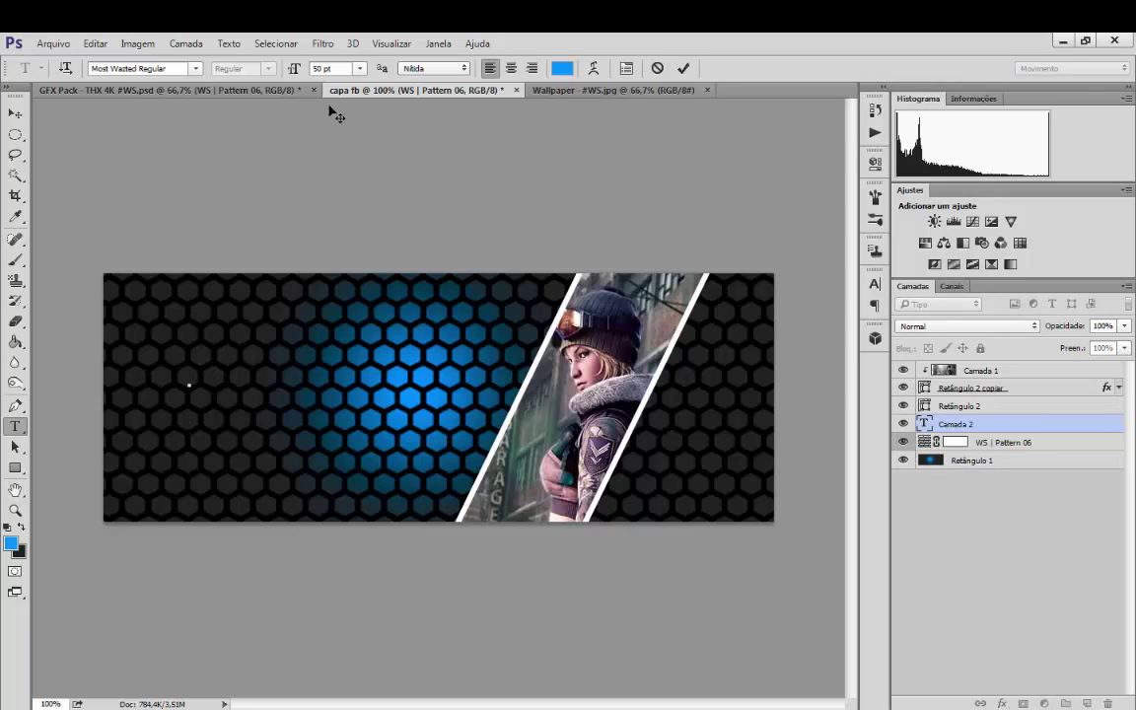
left_click(321, 68)
left_click(294, 69)
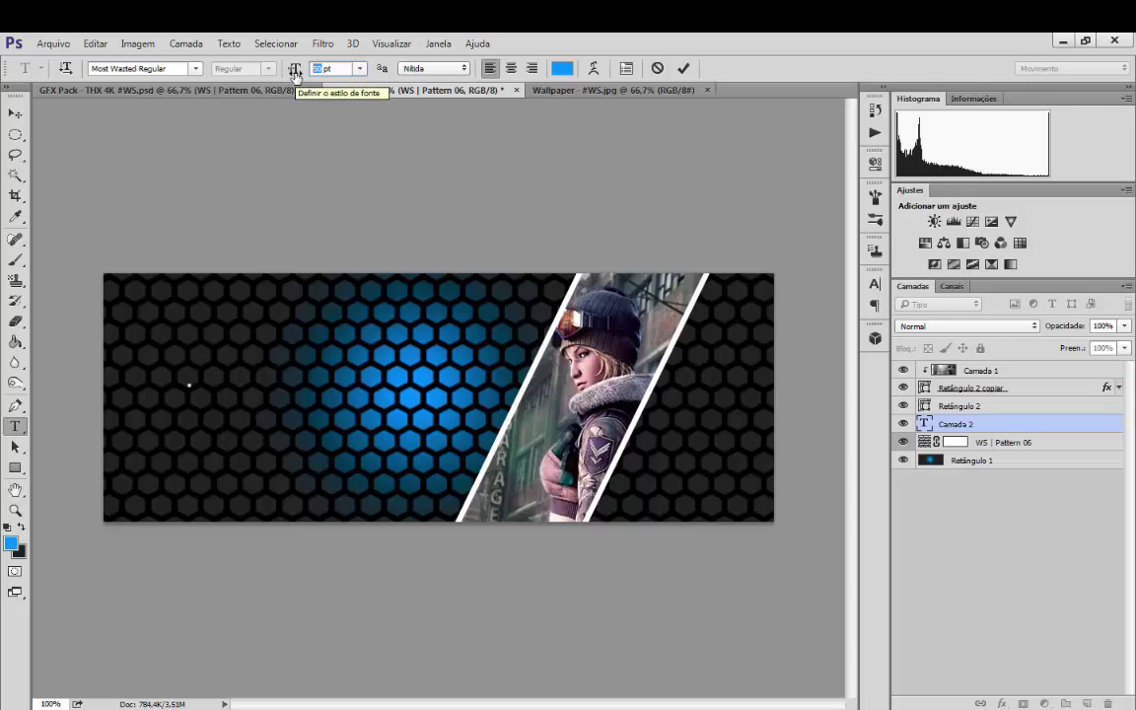
type("40")
key("Return")
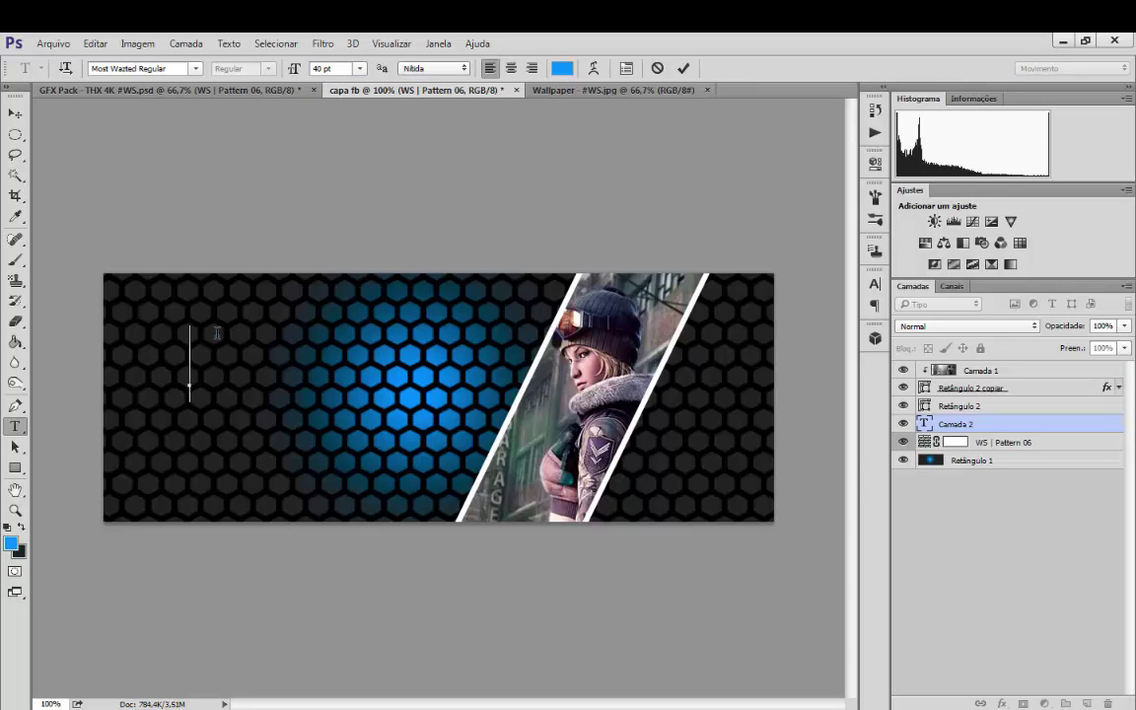
type("Nick")
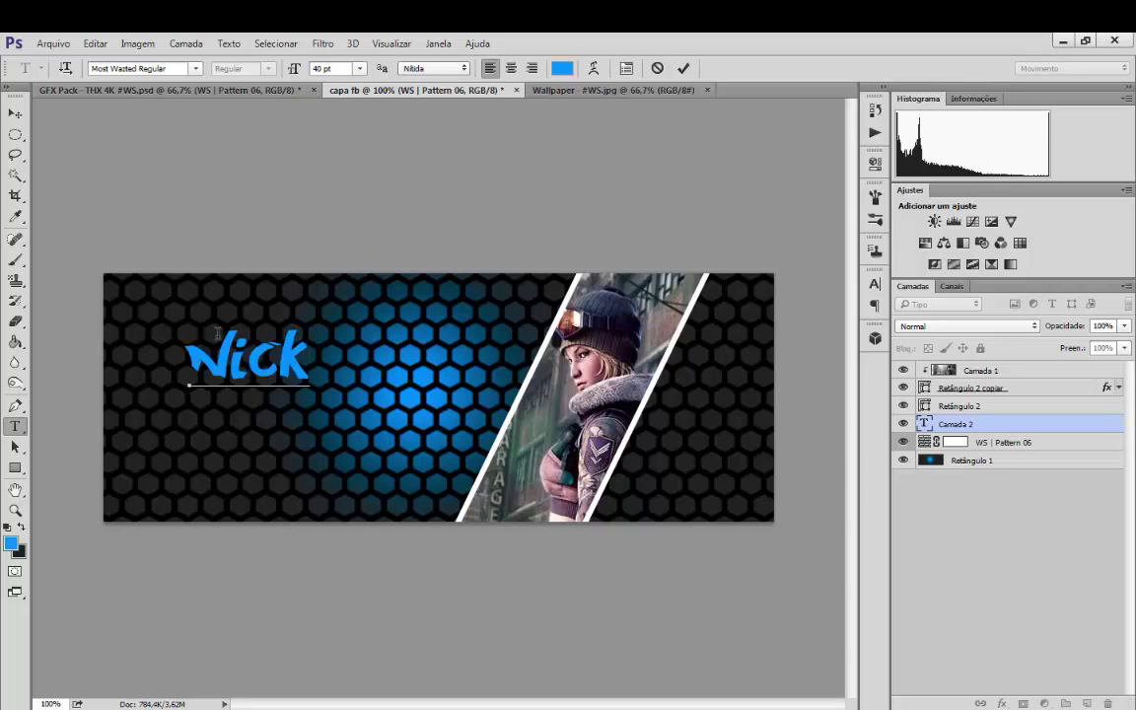
Move the Nick text to the edge of the blue glow and reduce its font size
left_click(15, 114)
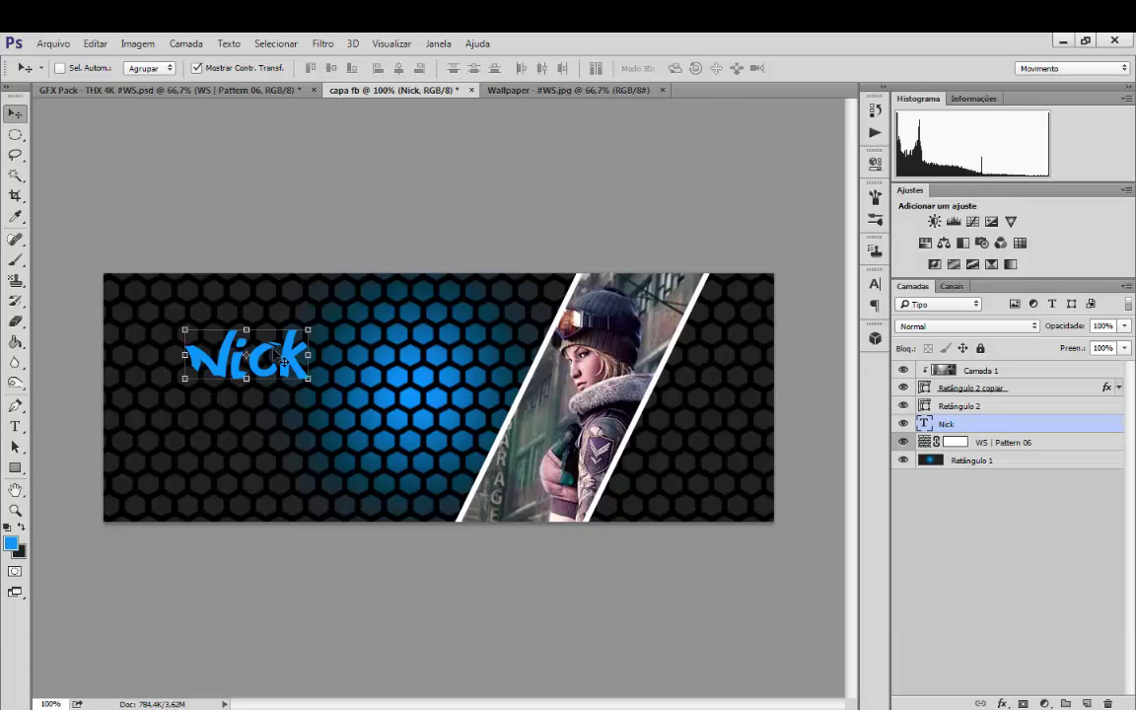
left_click_drag(271, 357, 330, 373)
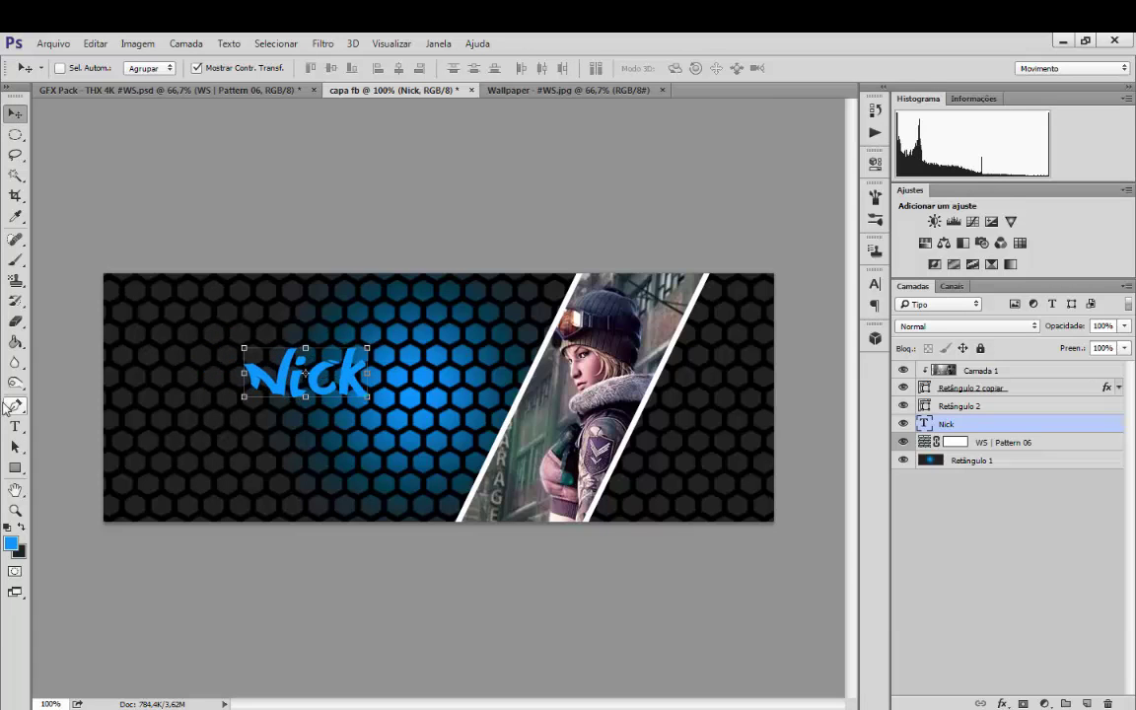
left_click(15, 424)
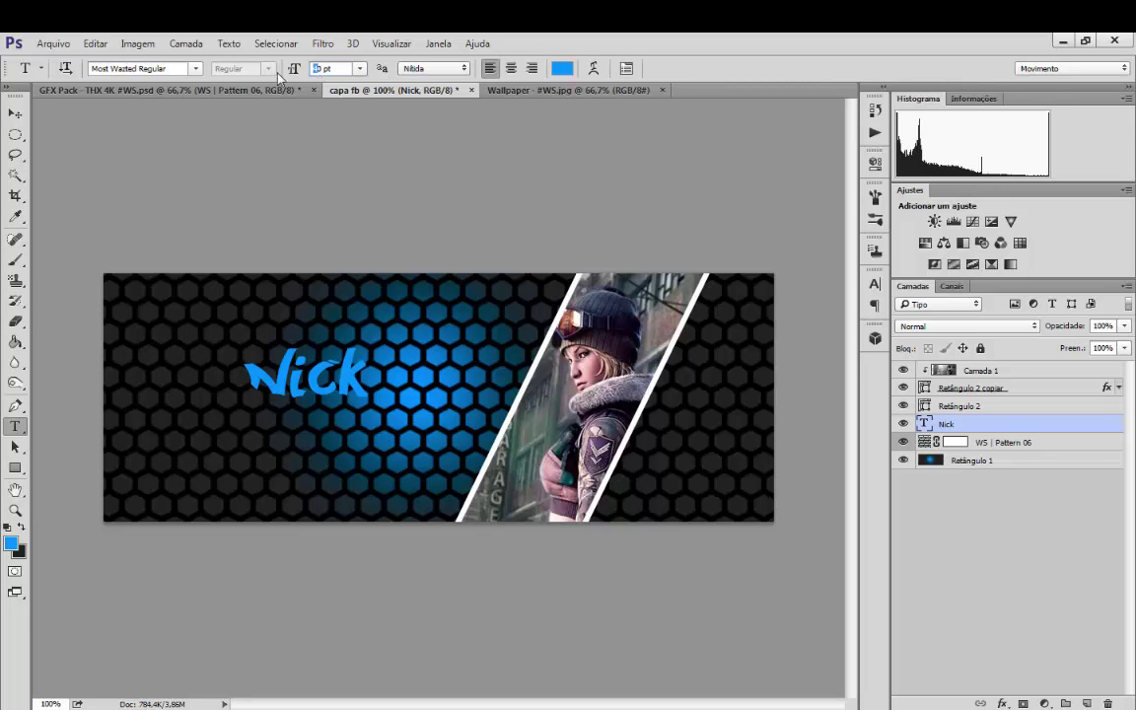
Add the text "Nome" in the cover's upper-left corner and set its font size to 30 pt
left_click(144, 301)
type("N")
key("BackSpace")
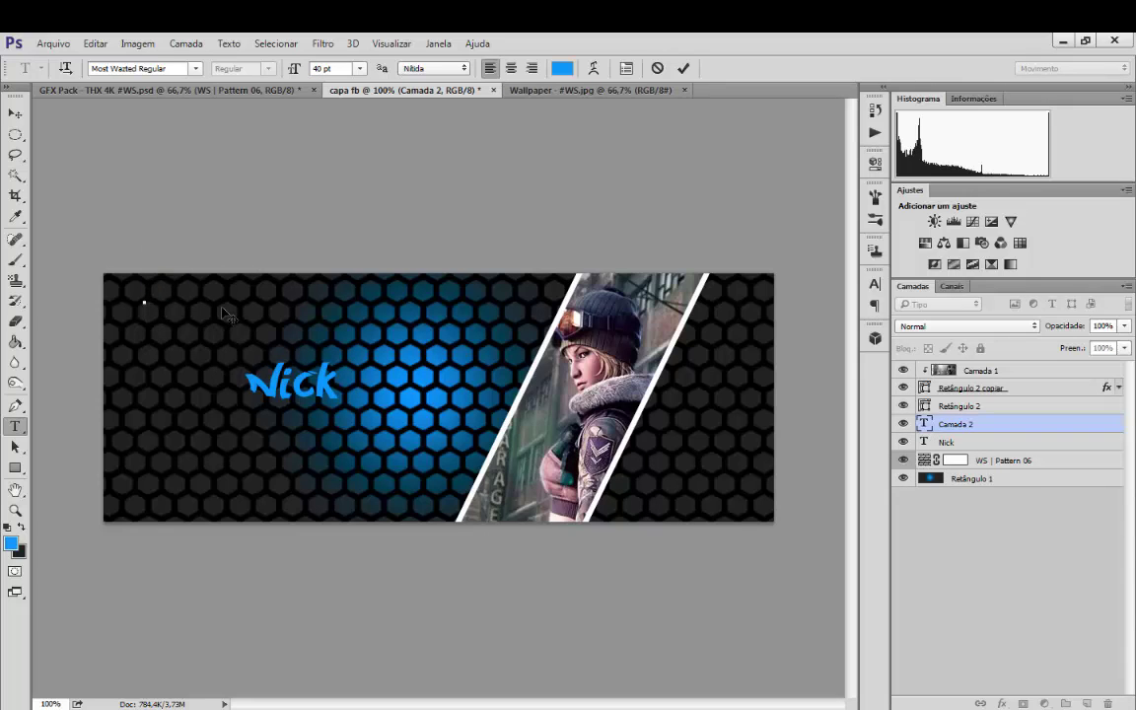
type("NOME")
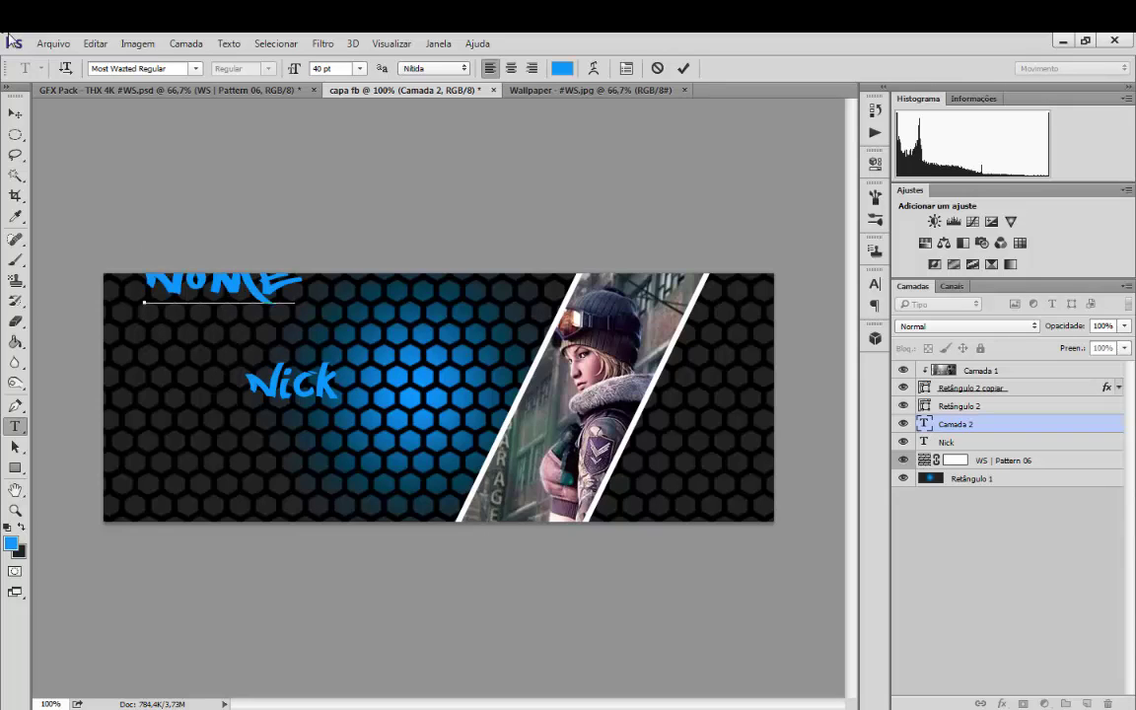
left_click(16, 115)
left_click_drag(188, 280, 164, 304)
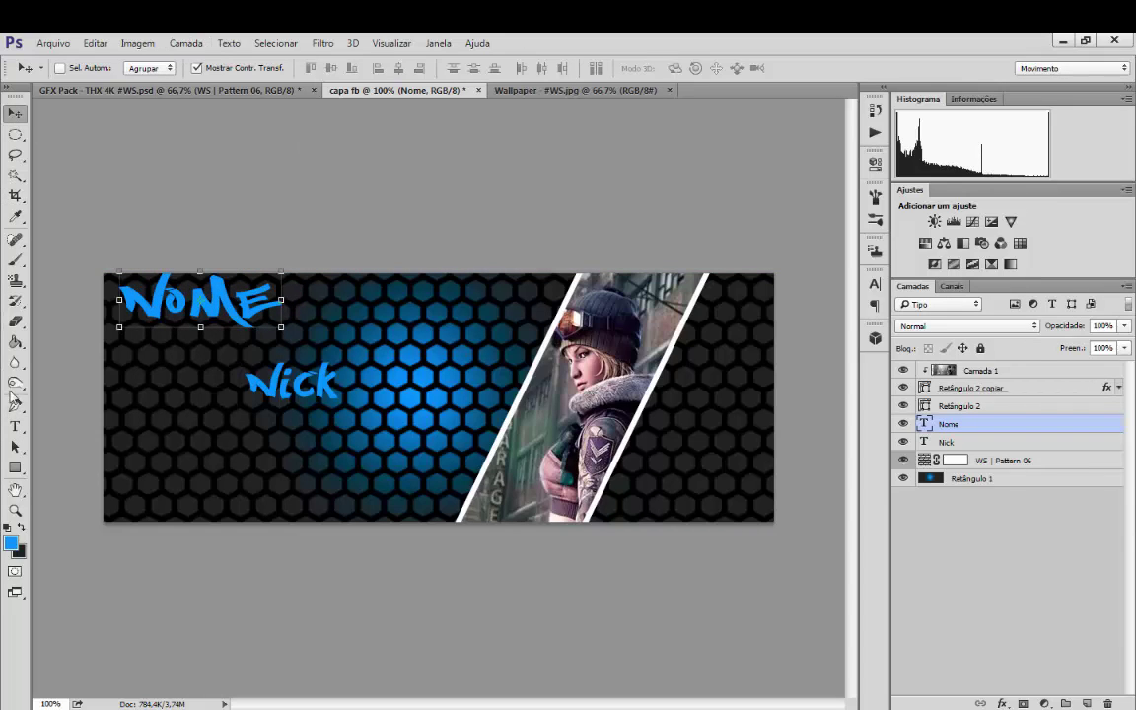
left_click(14, 426)
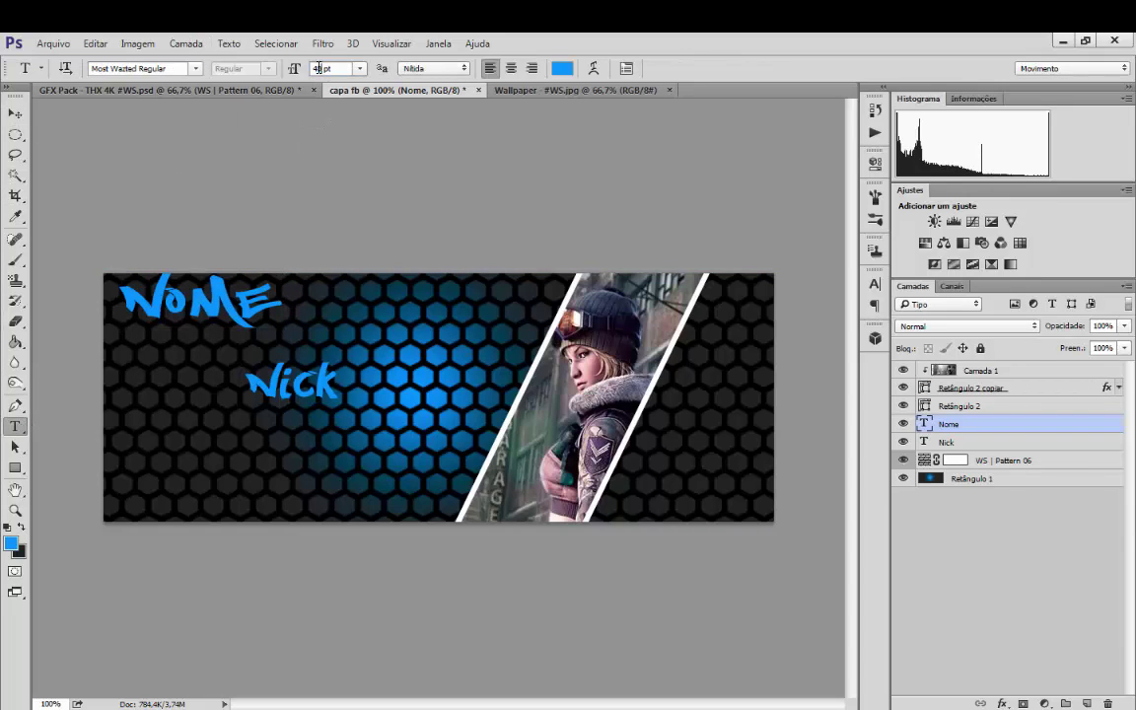
type("30")
key("Return")
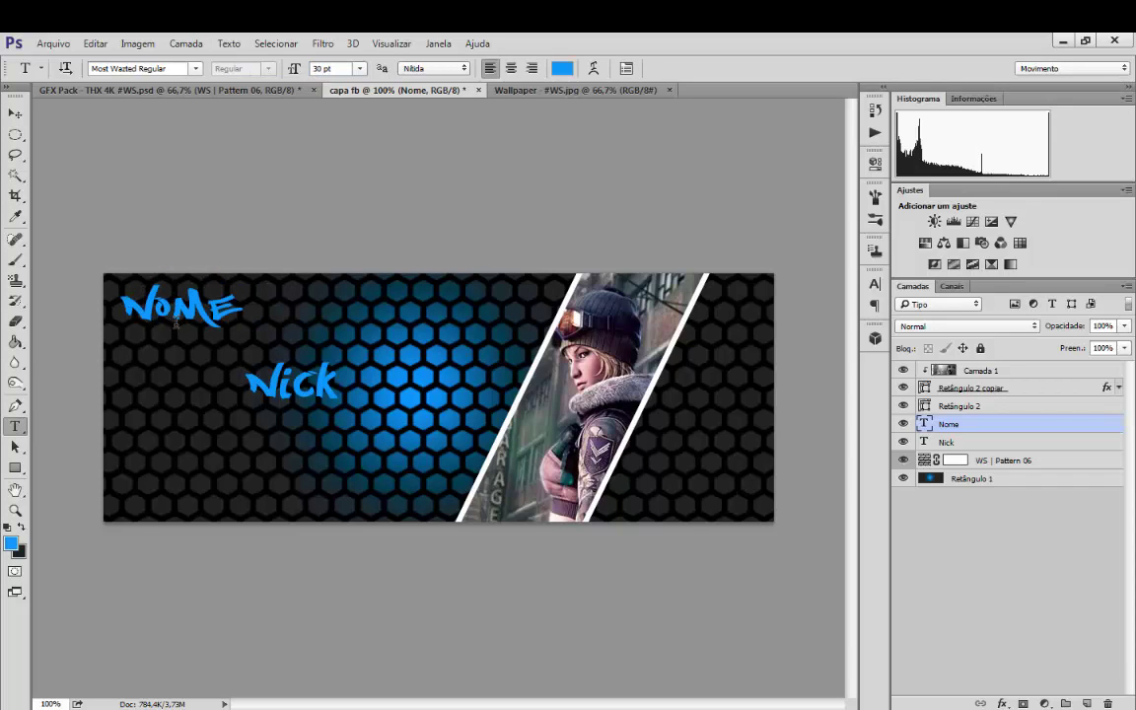
Add the text "Sobrenome" at 30 pt and move it below Nick, clear of the slanted strip
left_click(312, 455)
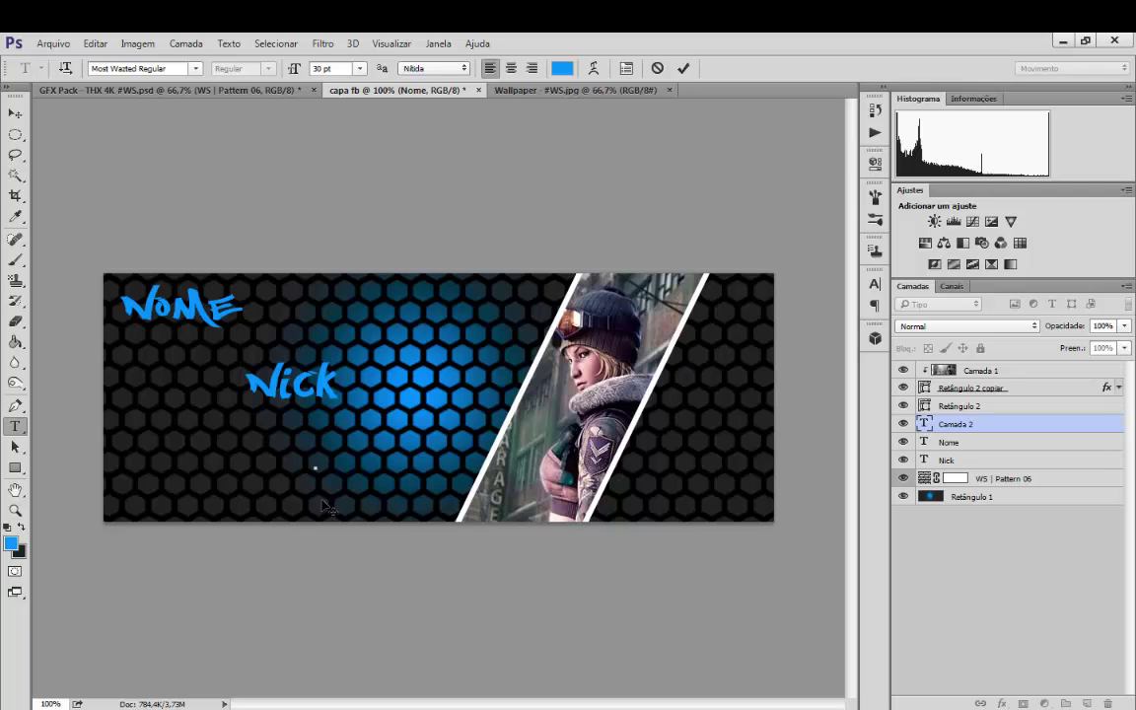
type("SOBREN")
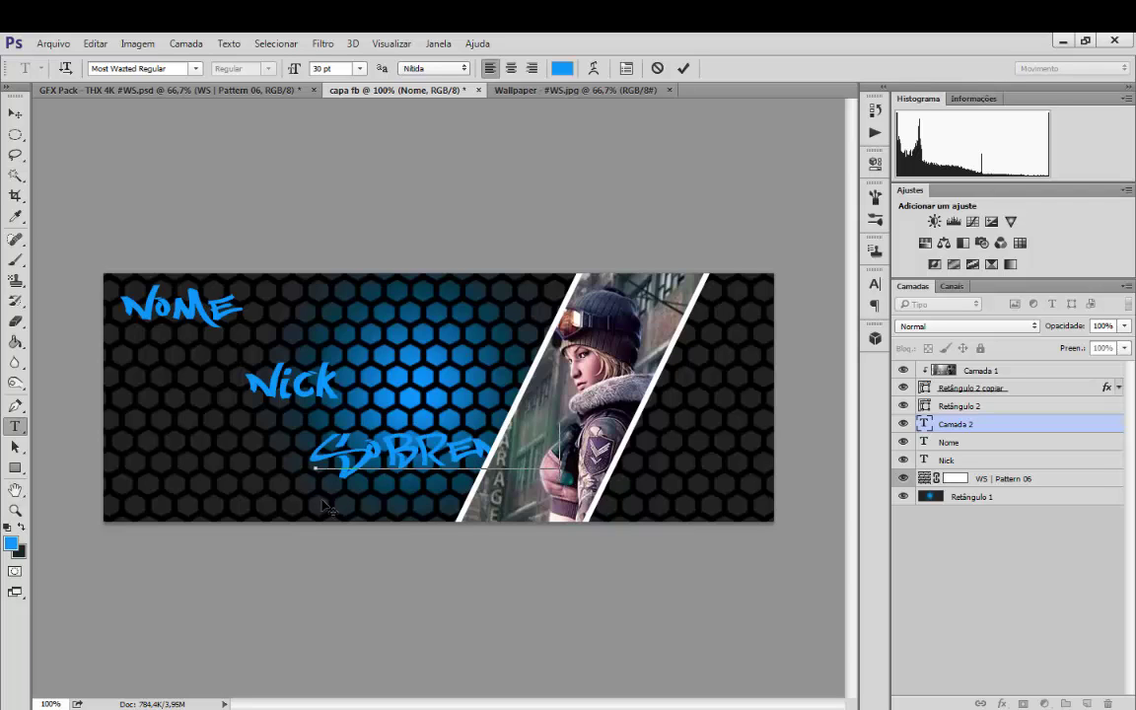
type("ome")
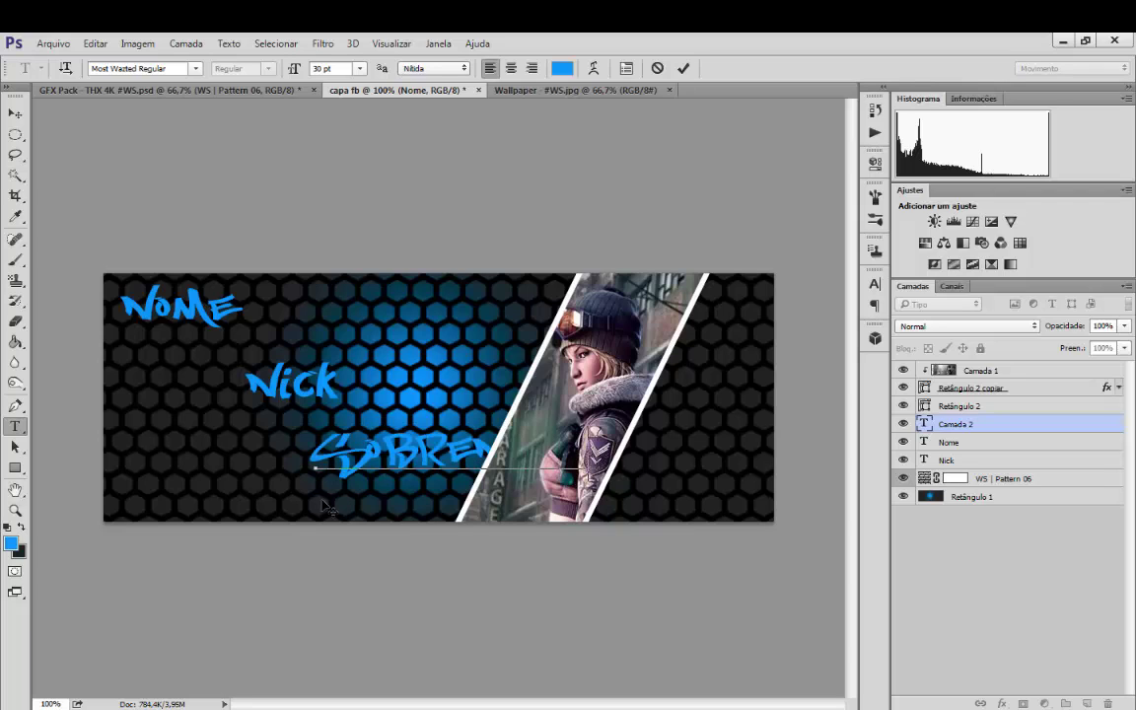
left_click(15, 113)
left_click_drag(354, 454, 247, 486)
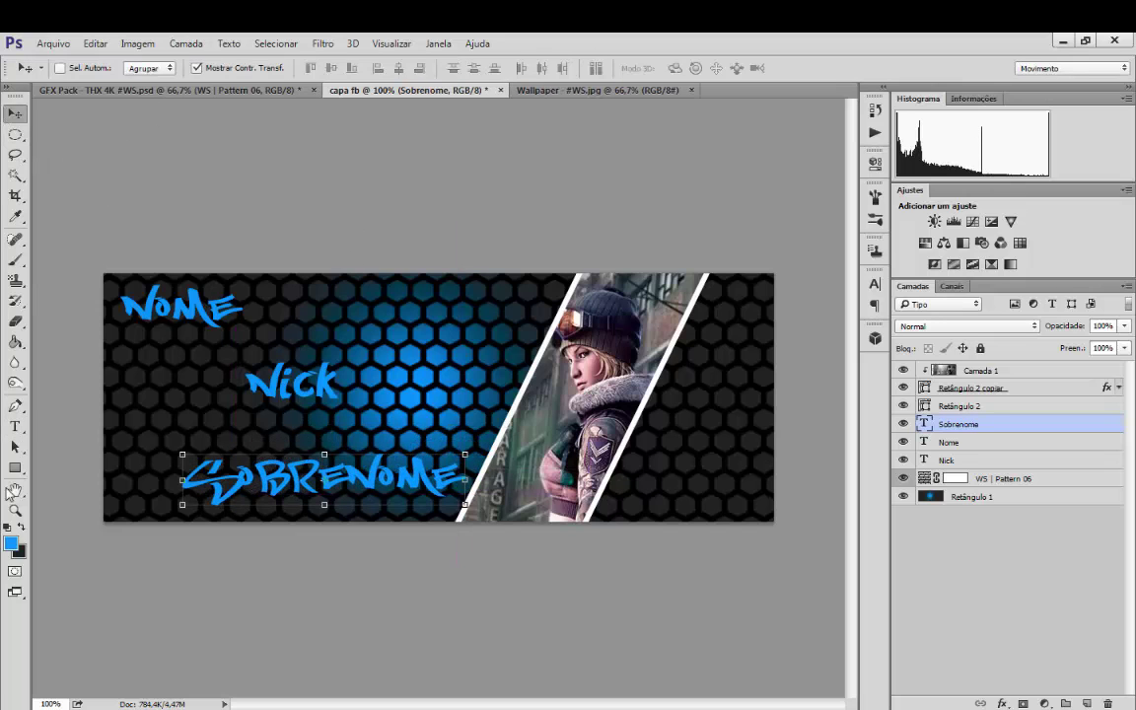
Set the Sobrenome text's font size to 25 pt
left_click(15, 406)
left_click(949, 442, "ctrl")
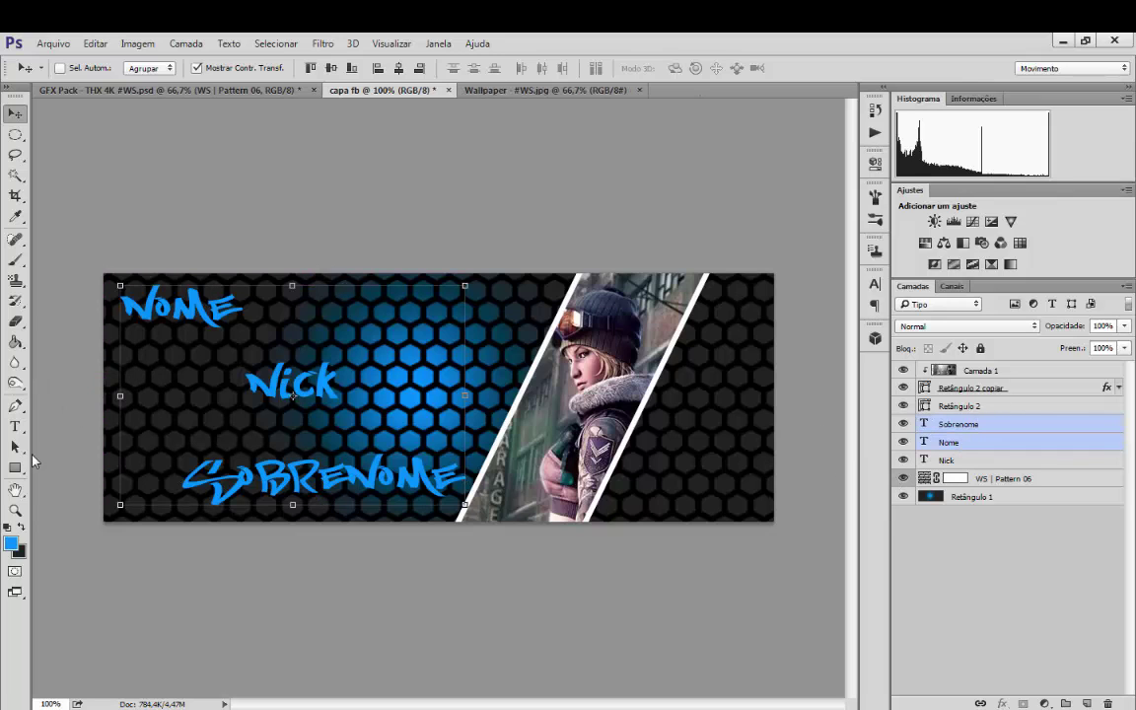
left_click(15, 426)
left_click(315, 473)
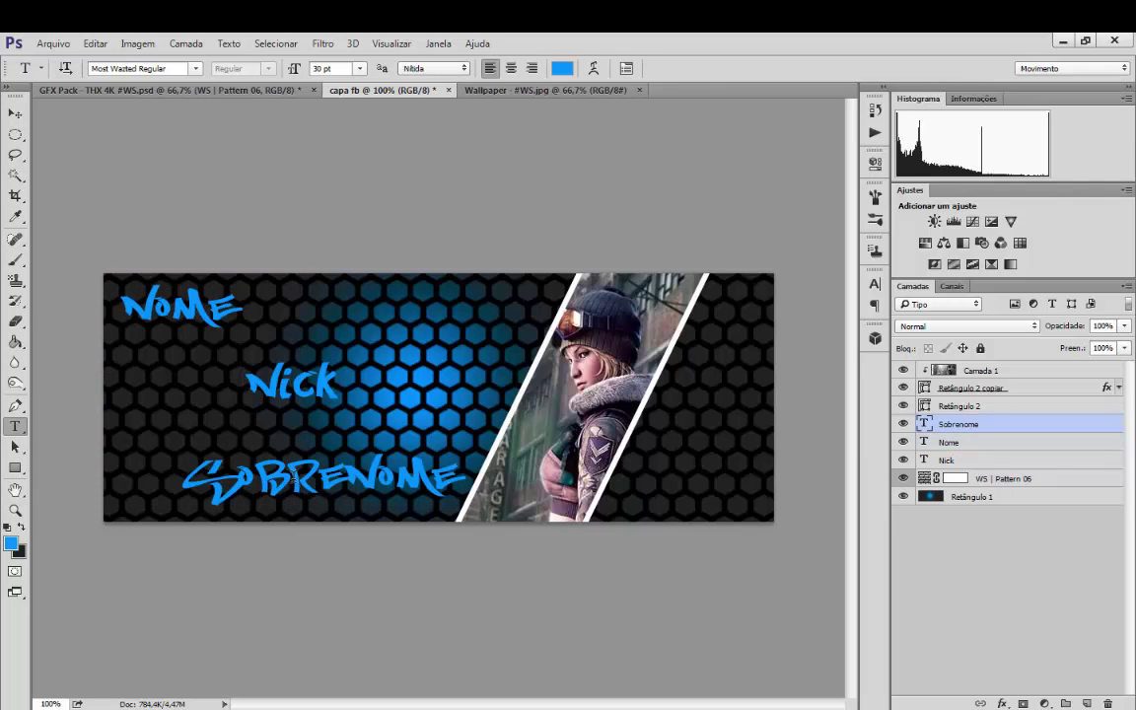
key("ctrl+a")
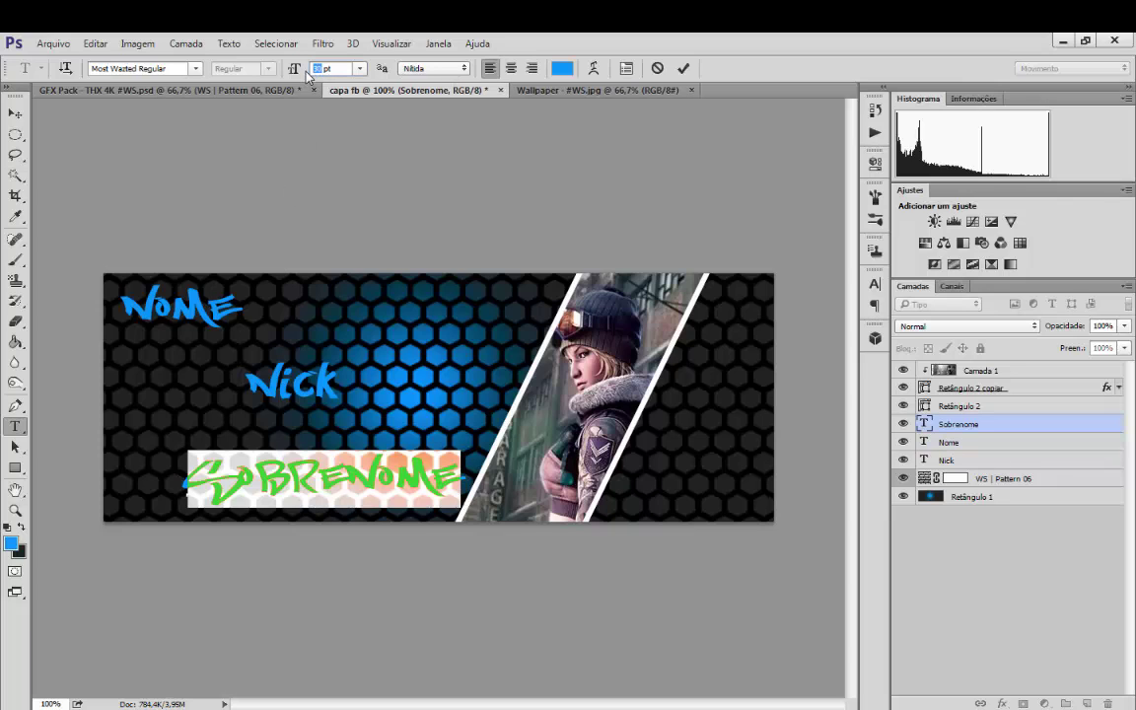
type("25")
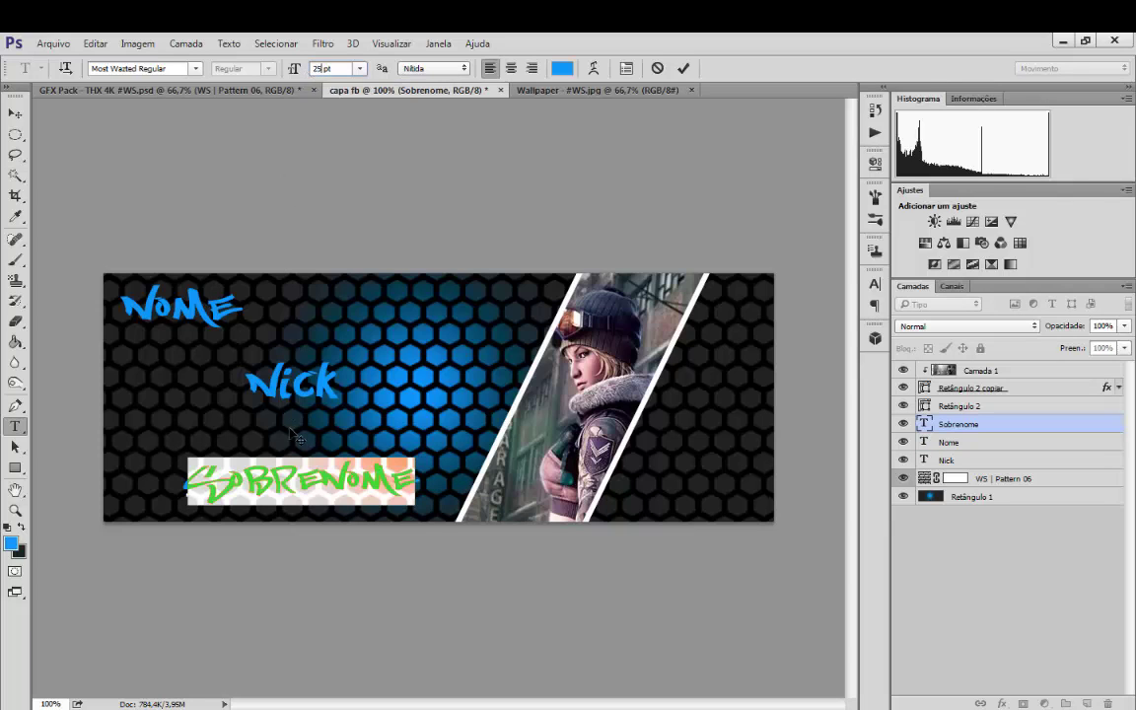
left_click(296, 472)
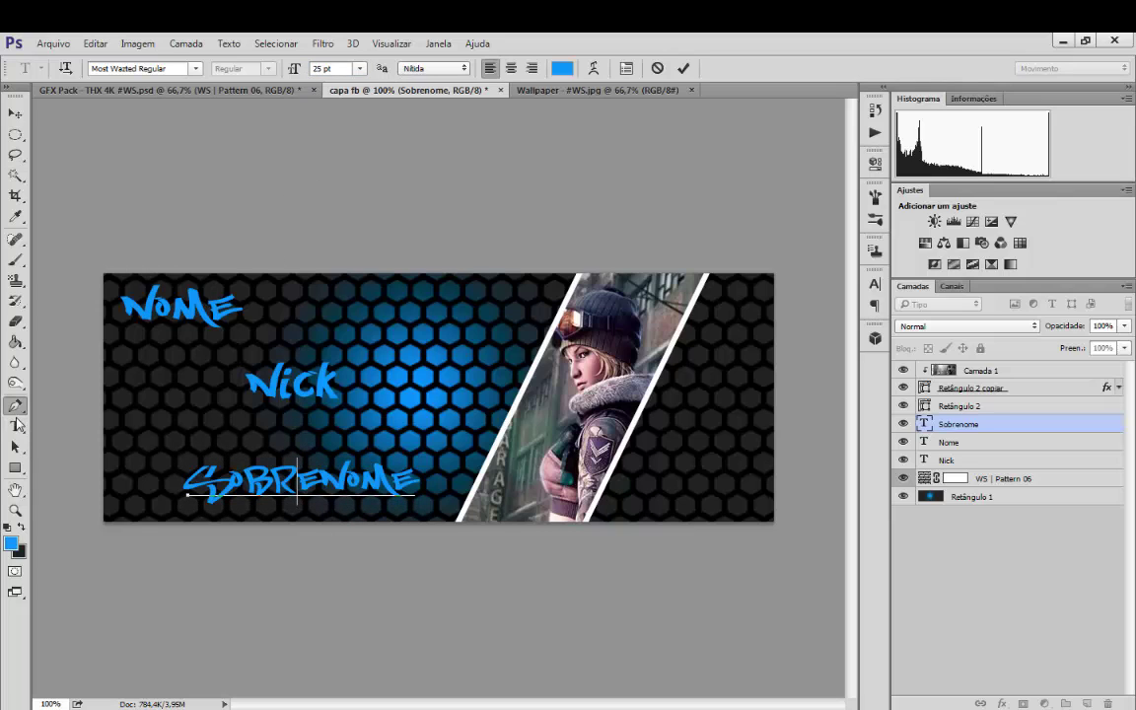
Set the Nome text's font size to 25 pt
left_click(15, 426)
left_click(159, 286)
key("ctrl+a")
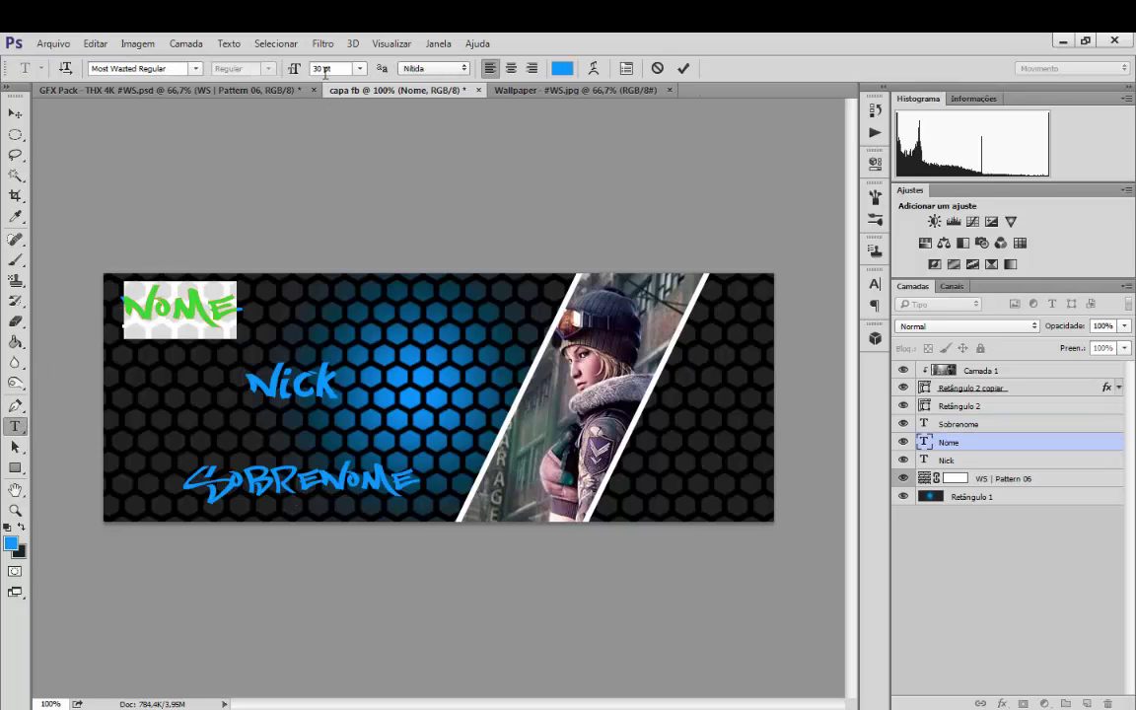
left_click(294, 68)
type("25")
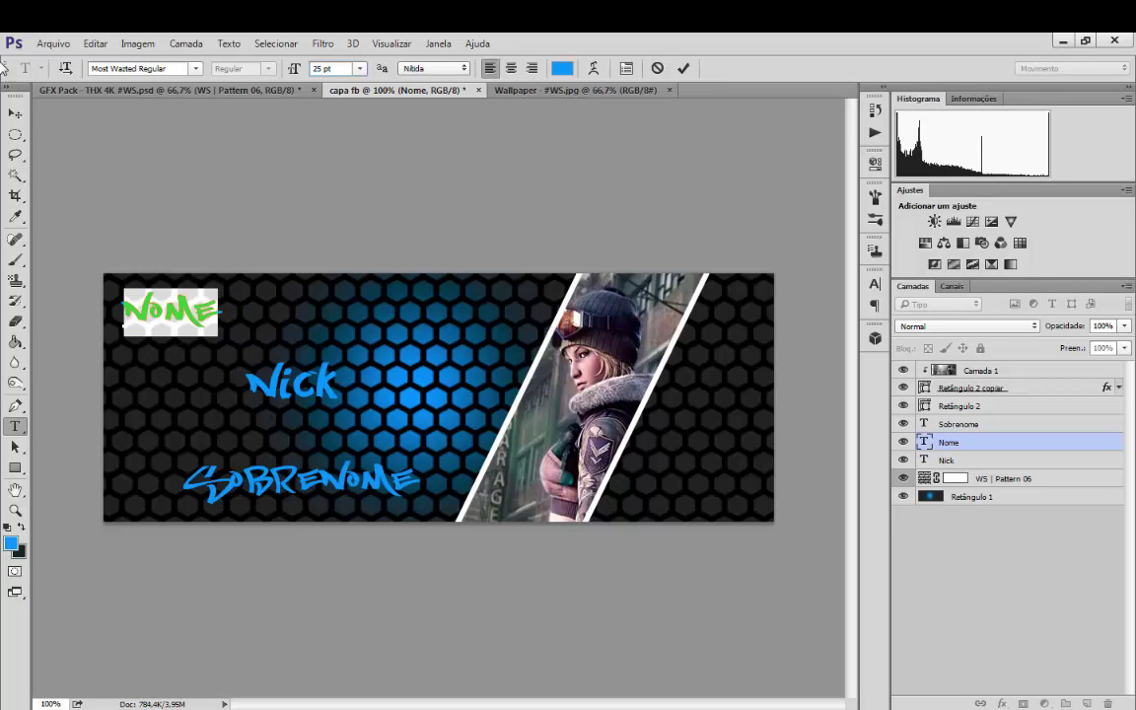
Nudge the Nome text slightly upward toward the cover's top edge
left_click(15, 114)
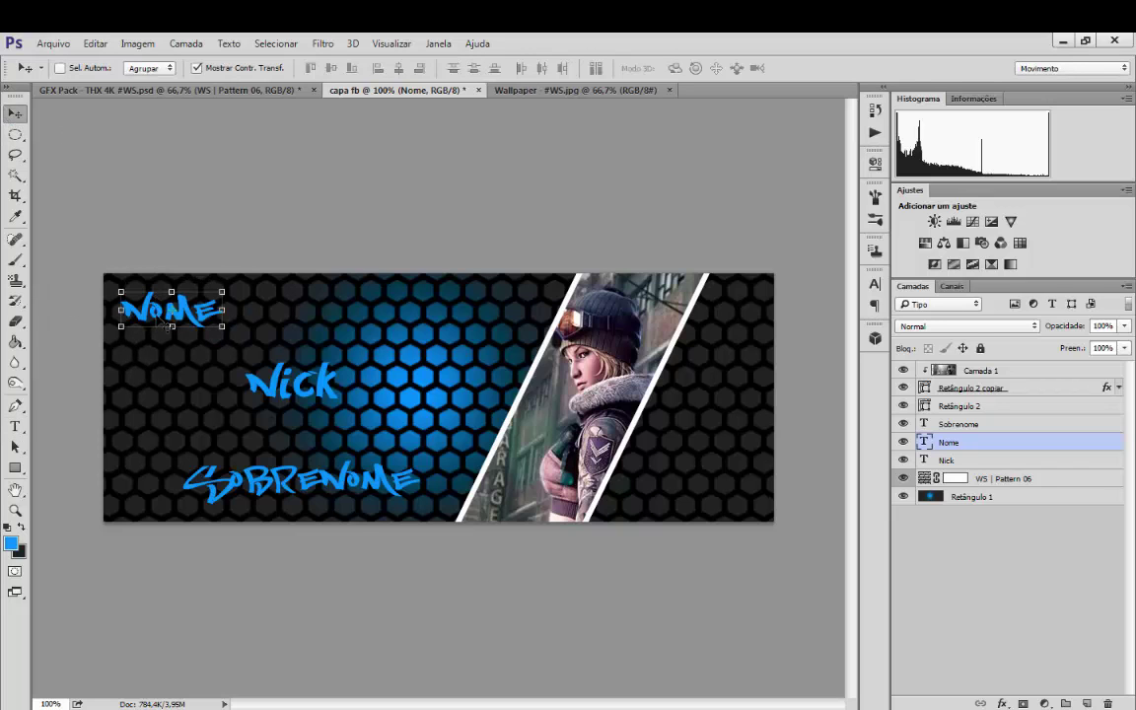
key("Up")
key("Up")
key("Up")
key("Up")
key("Up")
key("Up")
key("Up")
Change the foreground colour to the grey b1b1b1
left_click(11, 548)
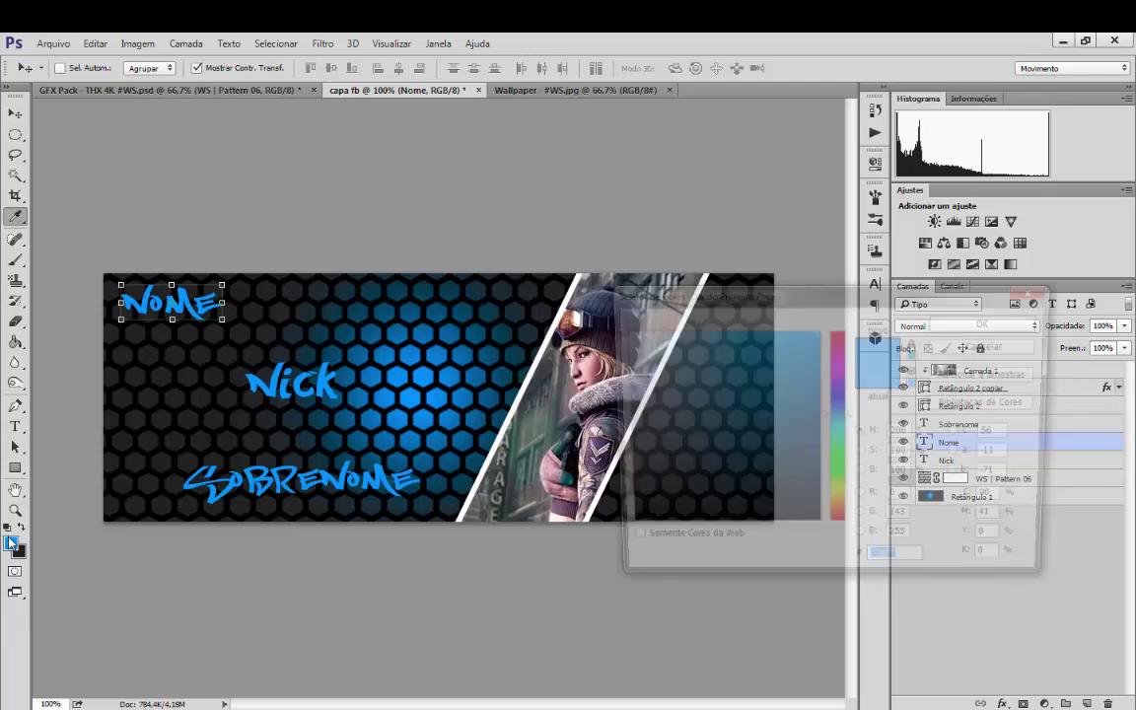
mouse_move(630, 345)
left_mouse_down()
mouse_move(605, 372)
mouse_move(609, 391)
left_mouse_up()
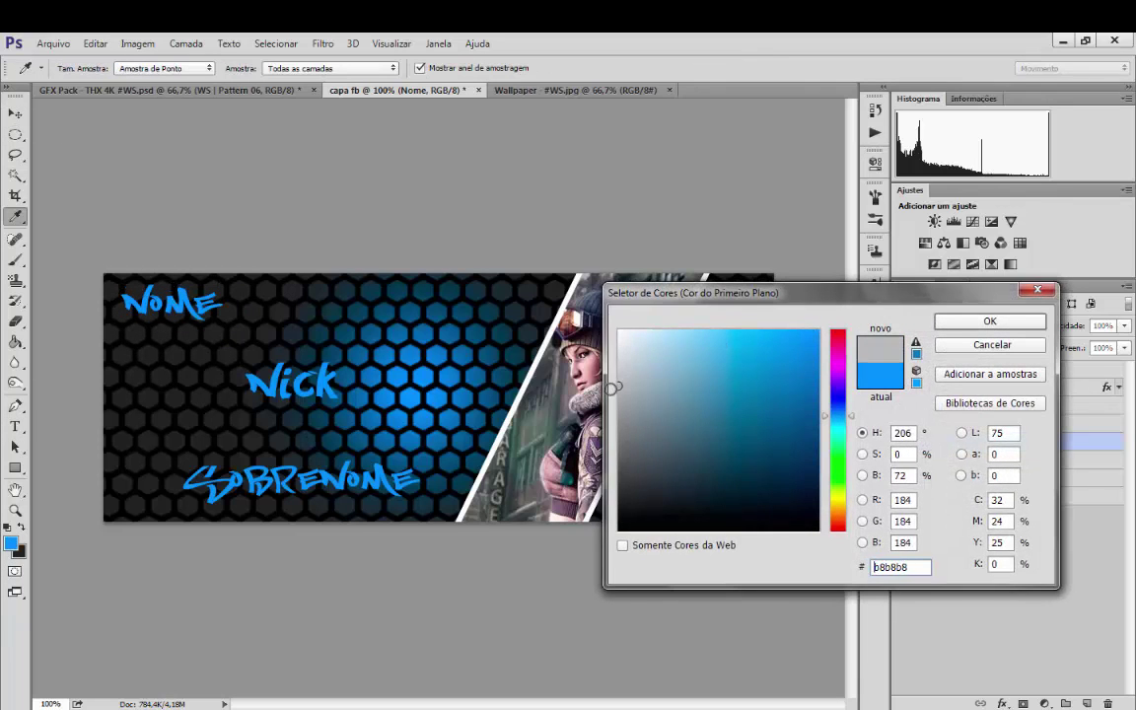
left_click(992, 323)
key("v")
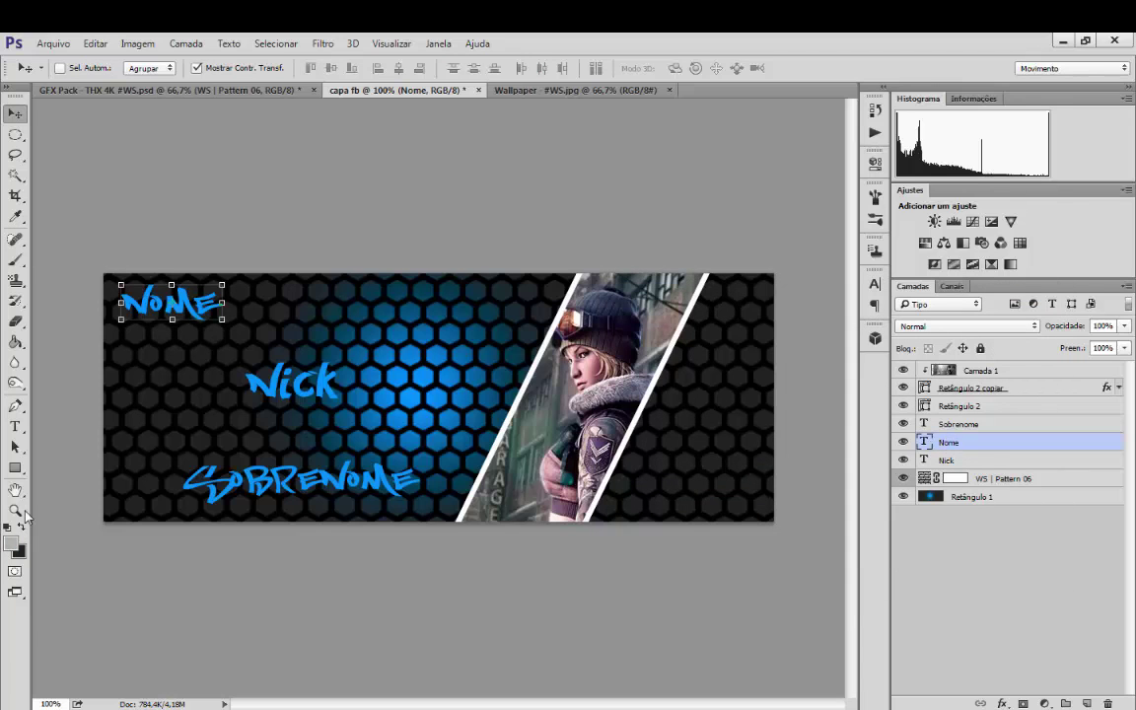
Recolour the whole Nome text to the grey b1b1b1
left_click(15, 426)
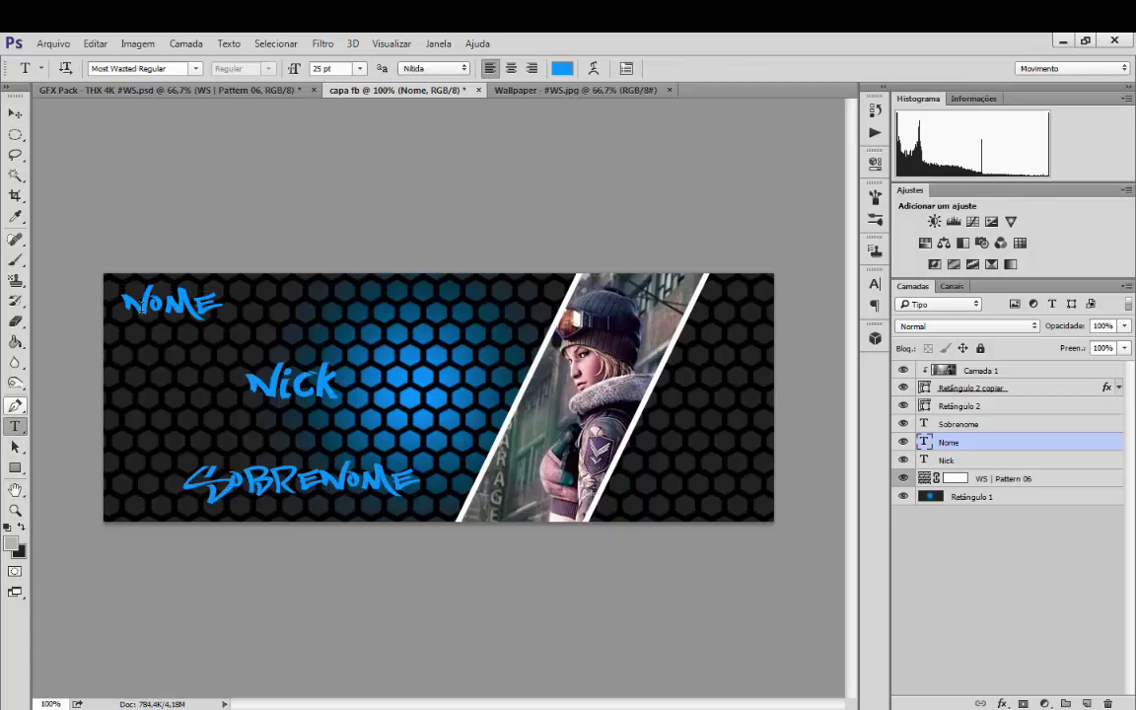
left_click_drag(221, 305, 25, 282)
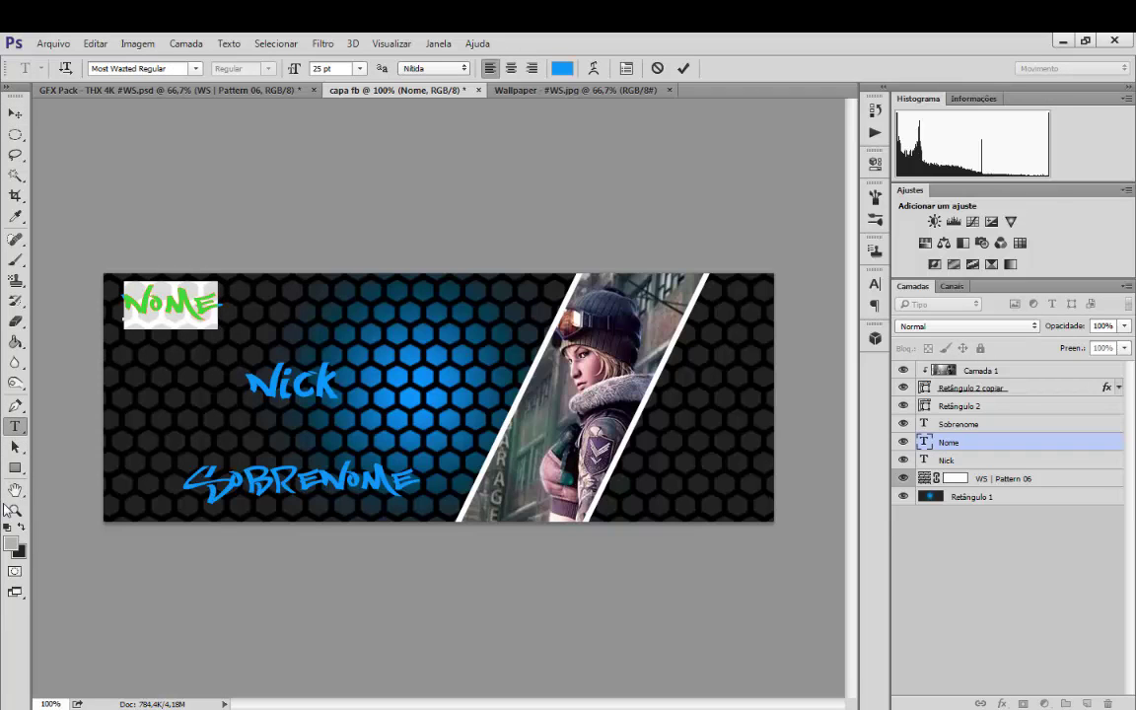
left_click(14, 539)
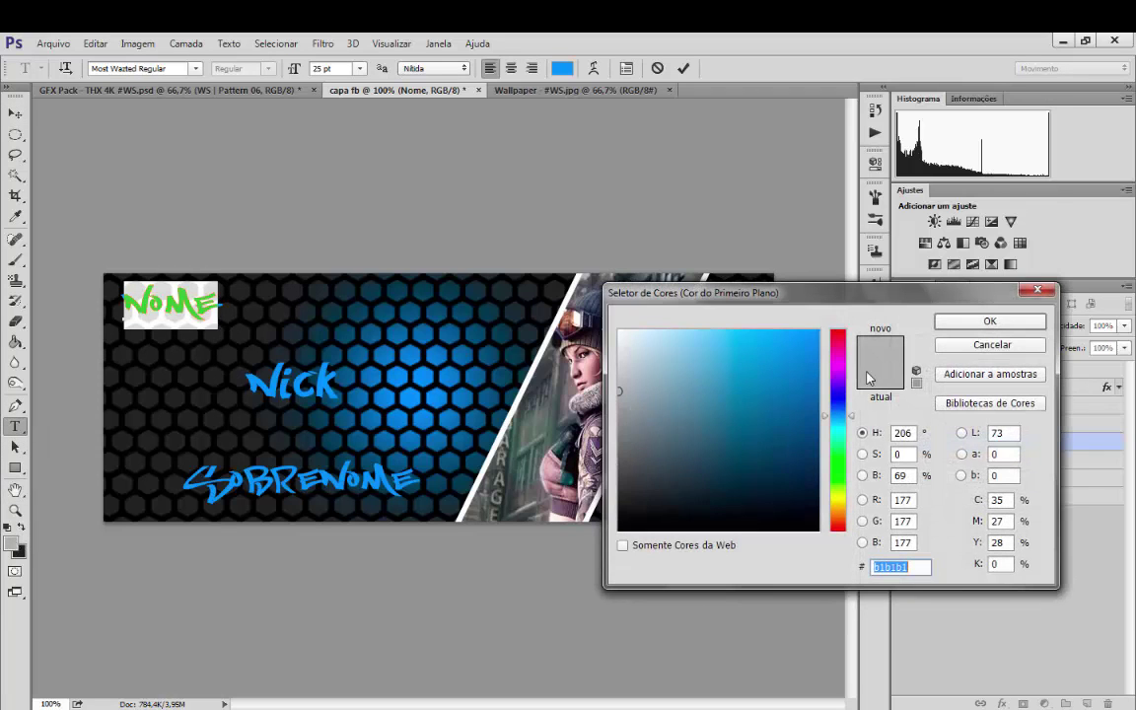
left_click(989, 321)
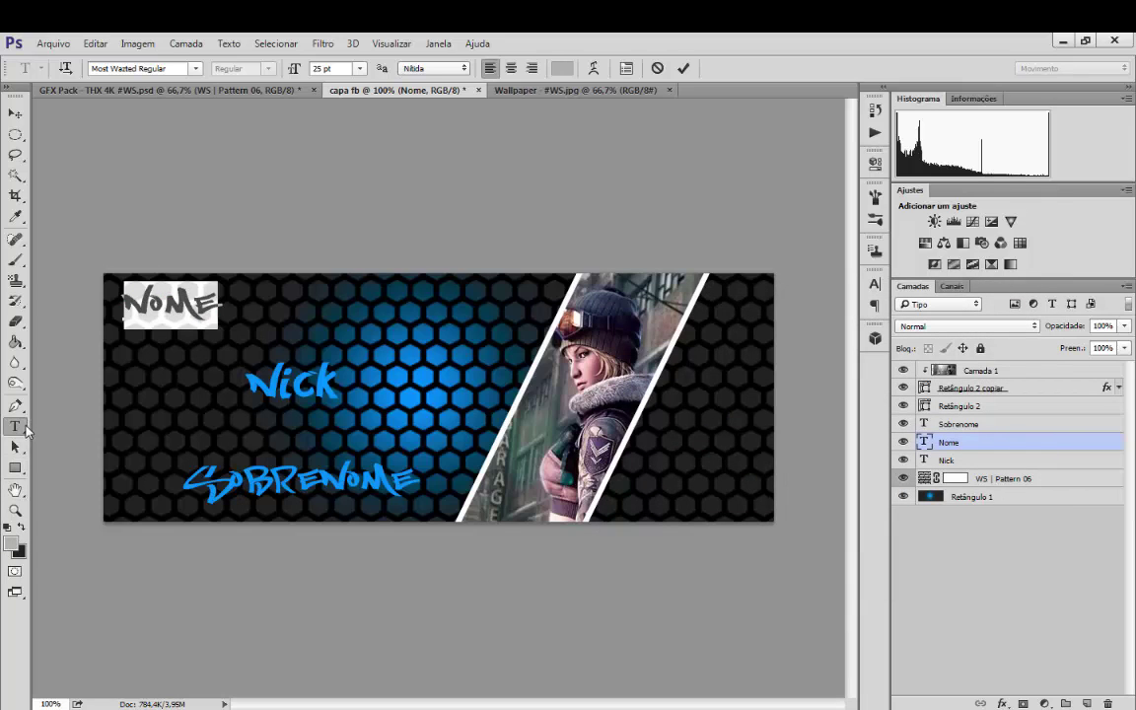
left_click(187, 319)
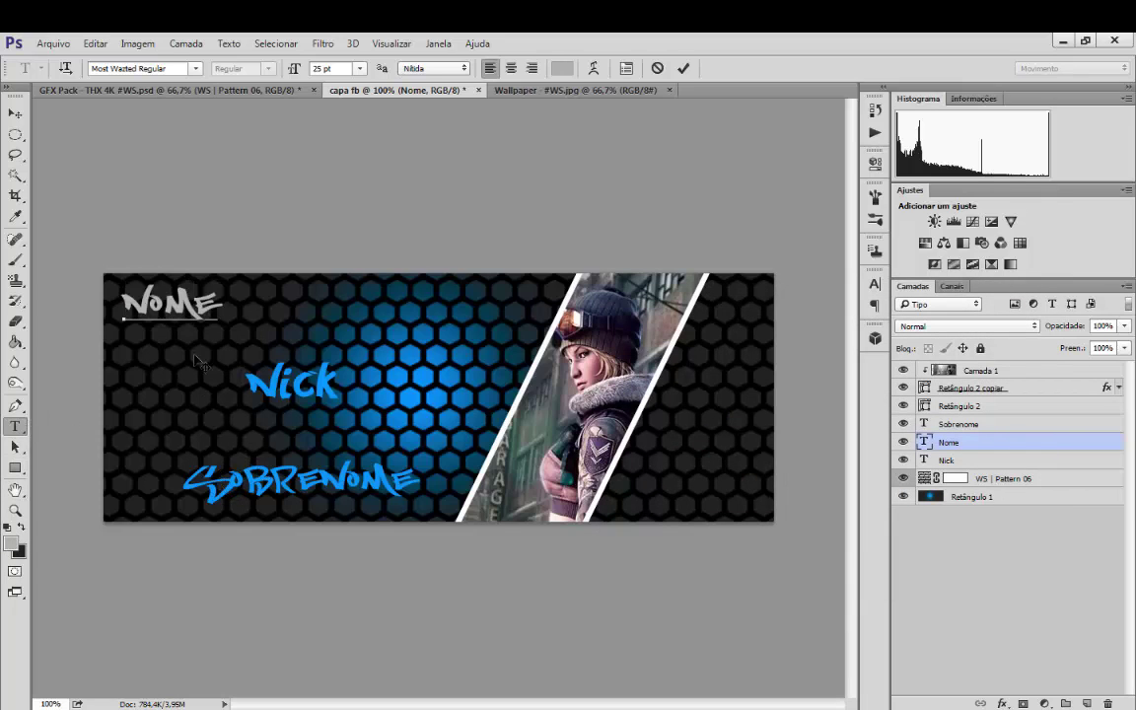
left_click(15, 113)
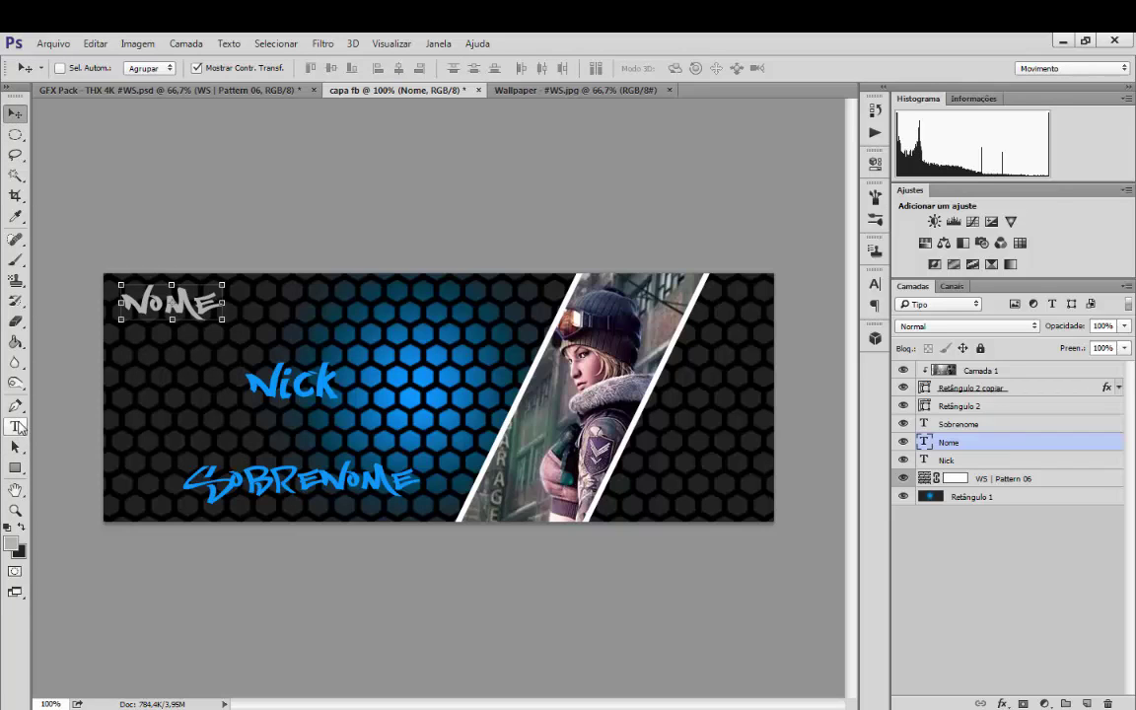
Recolour the whole Sobrenome text to the grey a7a7a7
left_click(14, 428)
left_click(254, 482)
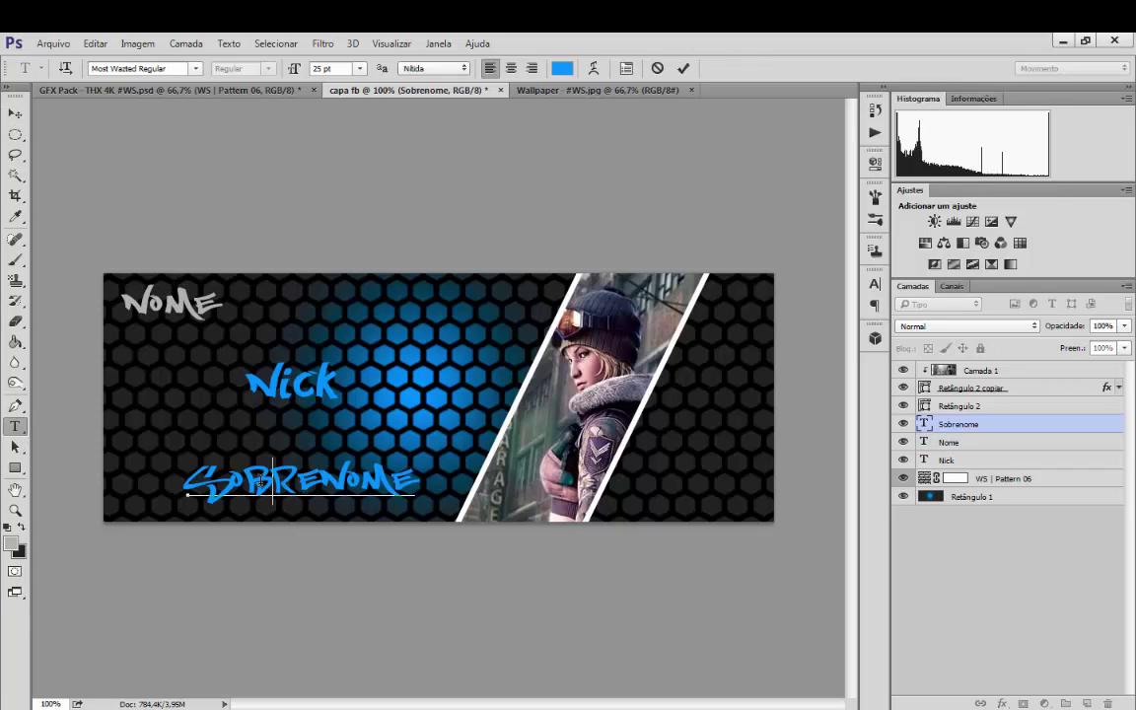
key("ctrl+a")
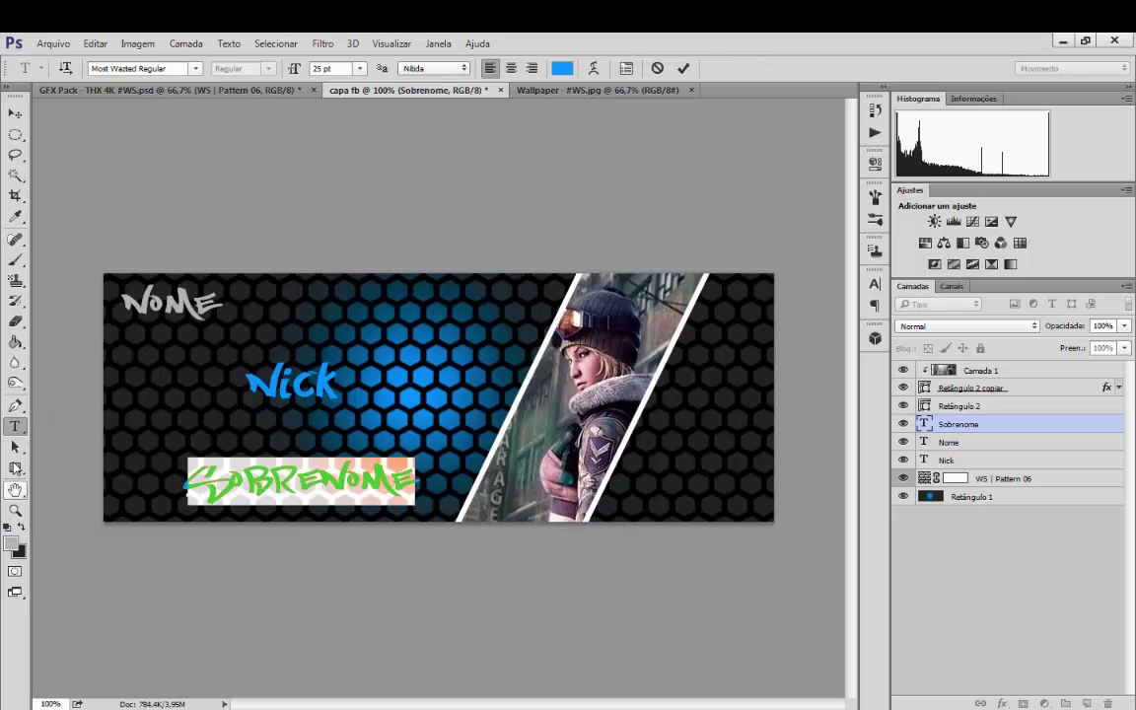
left_click(11, 542)
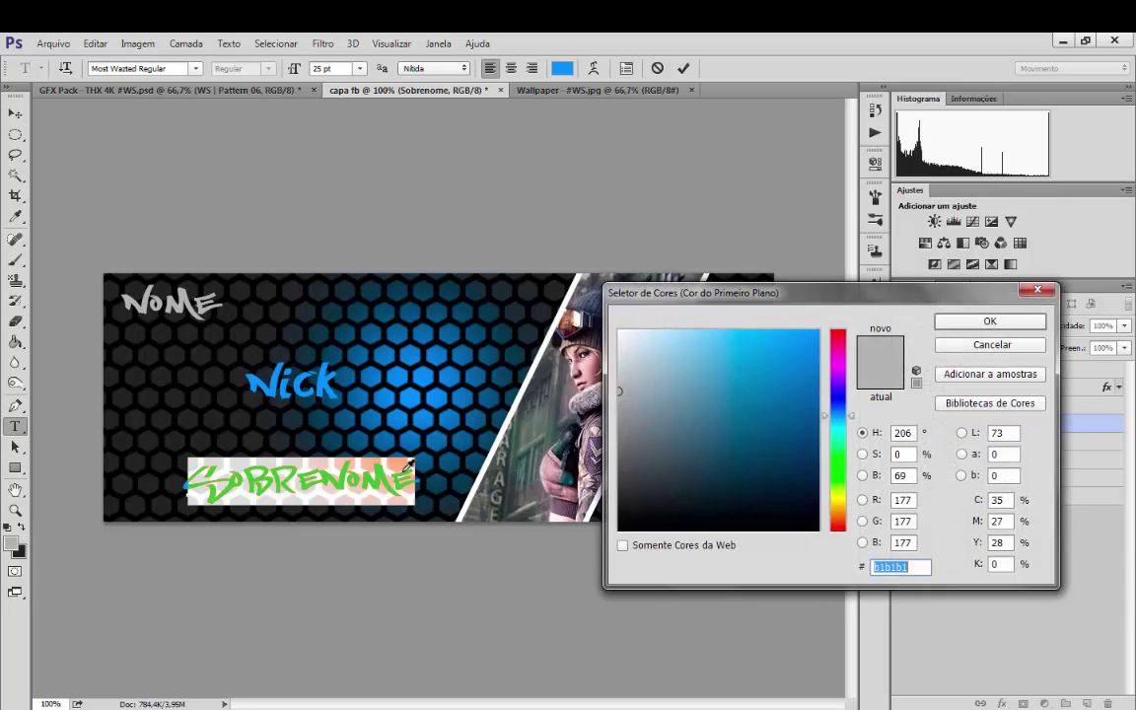
left_click(620, 398)
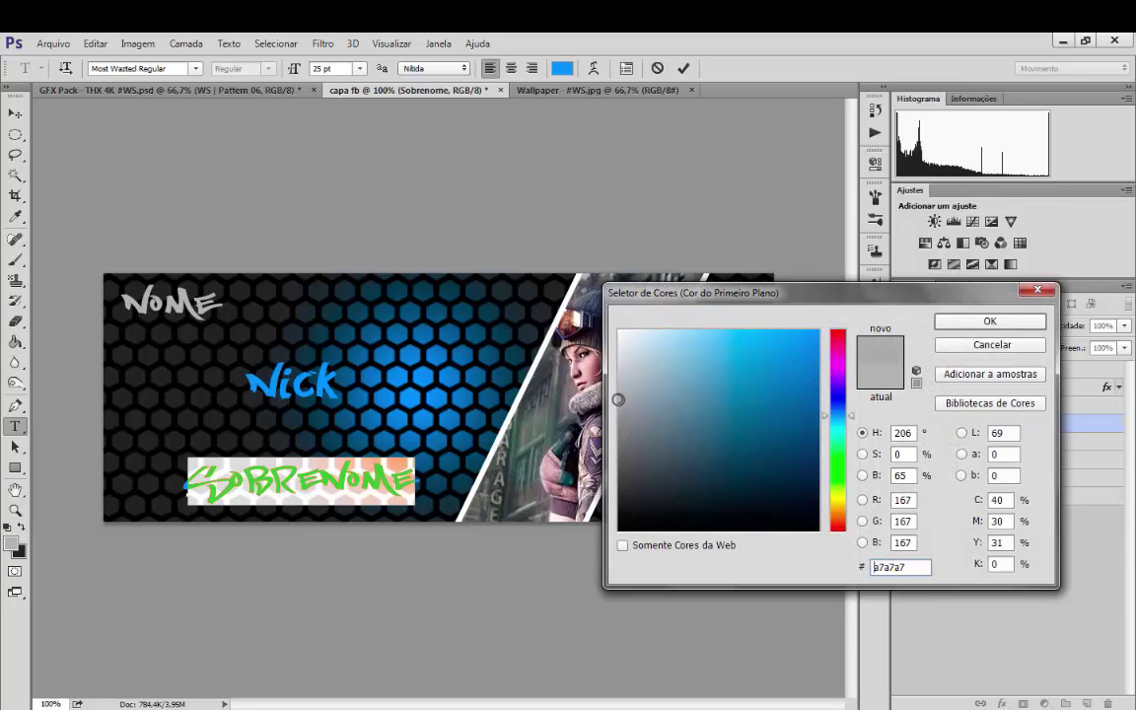
left_click(988, 322)
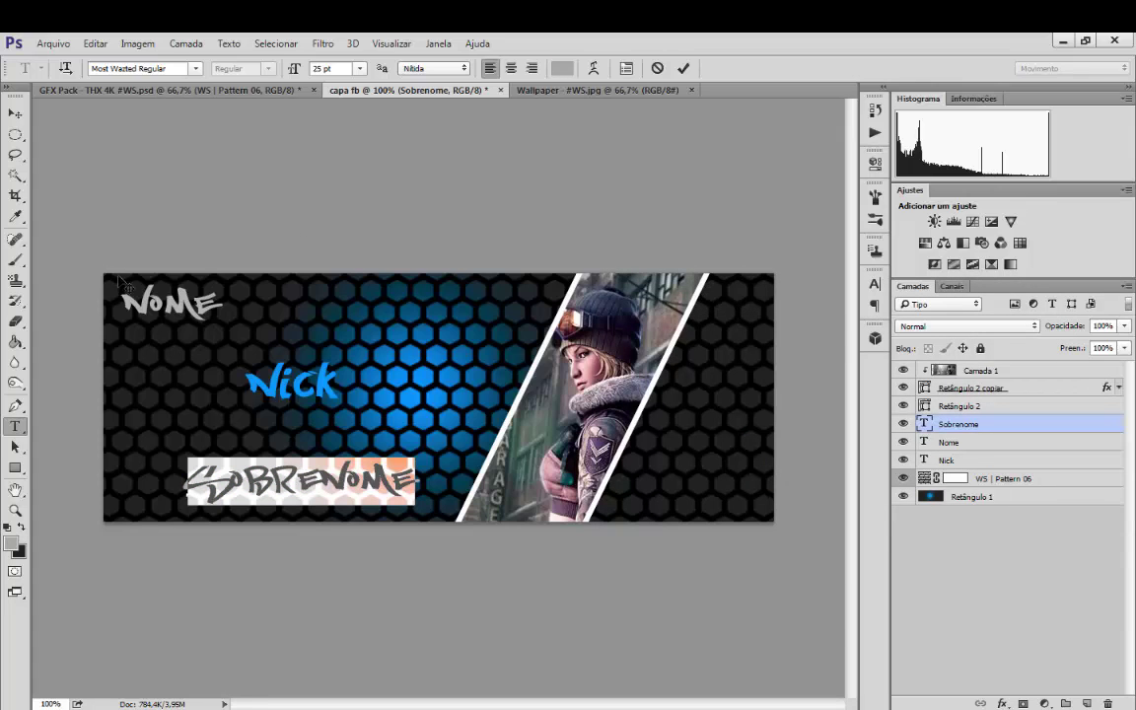
left_click(11, 113)
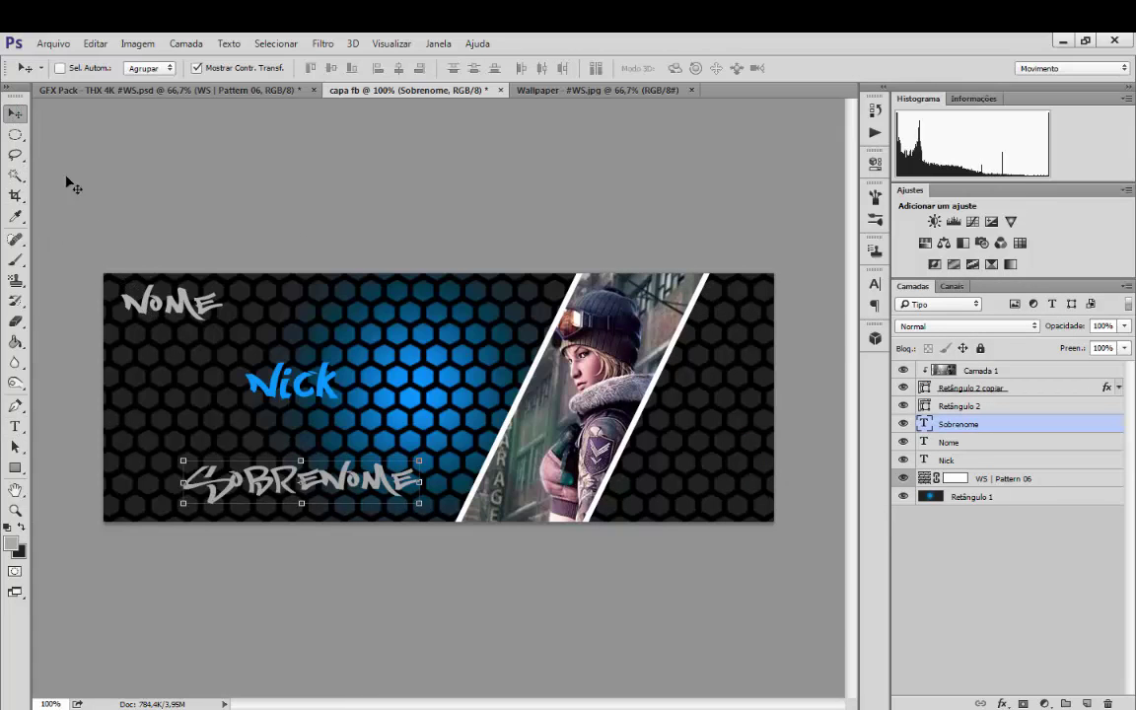
Make Nick the active layer and open the six texture images 01 - #WS to 06 - #WS, keeping their embedded colour profiles
left_click(972, 444)
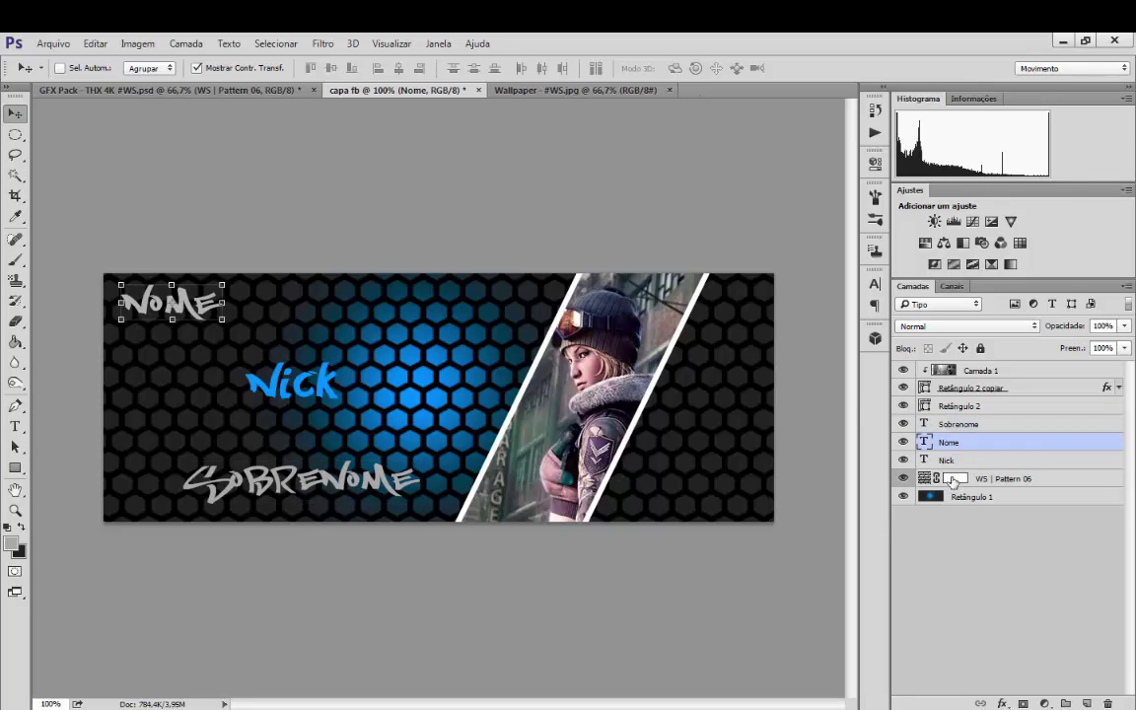
left_click(963, 462)
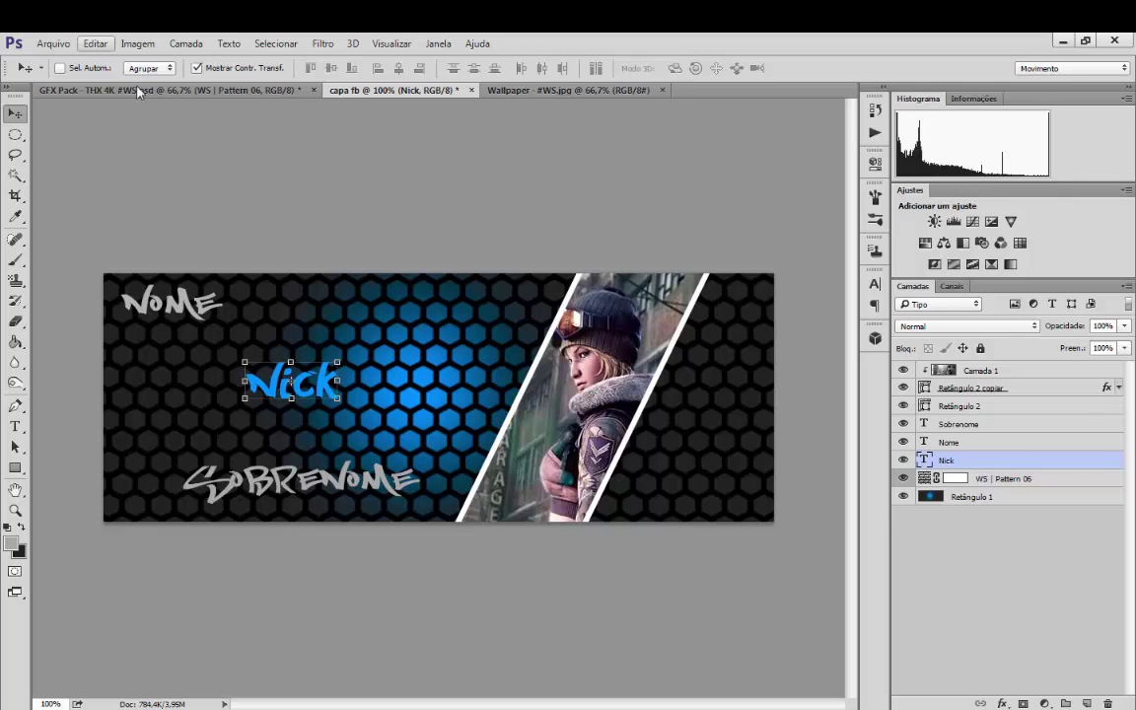
left_click(65, 44)
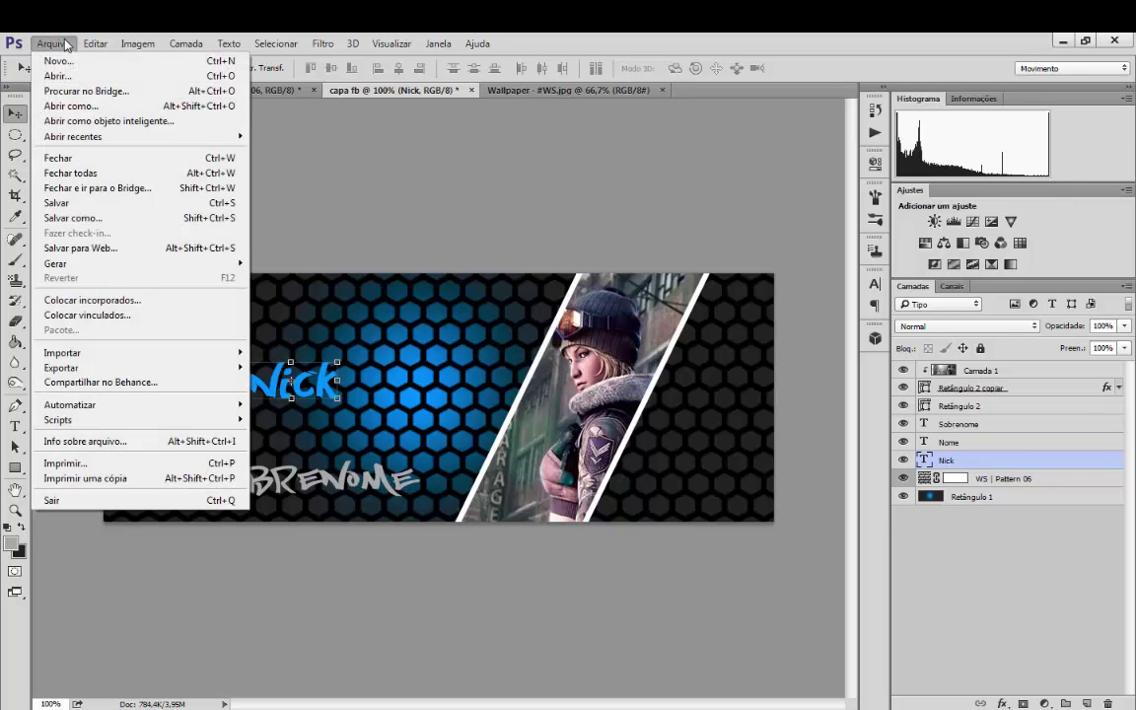
left_click(65, 44)
left_click(44, 44)
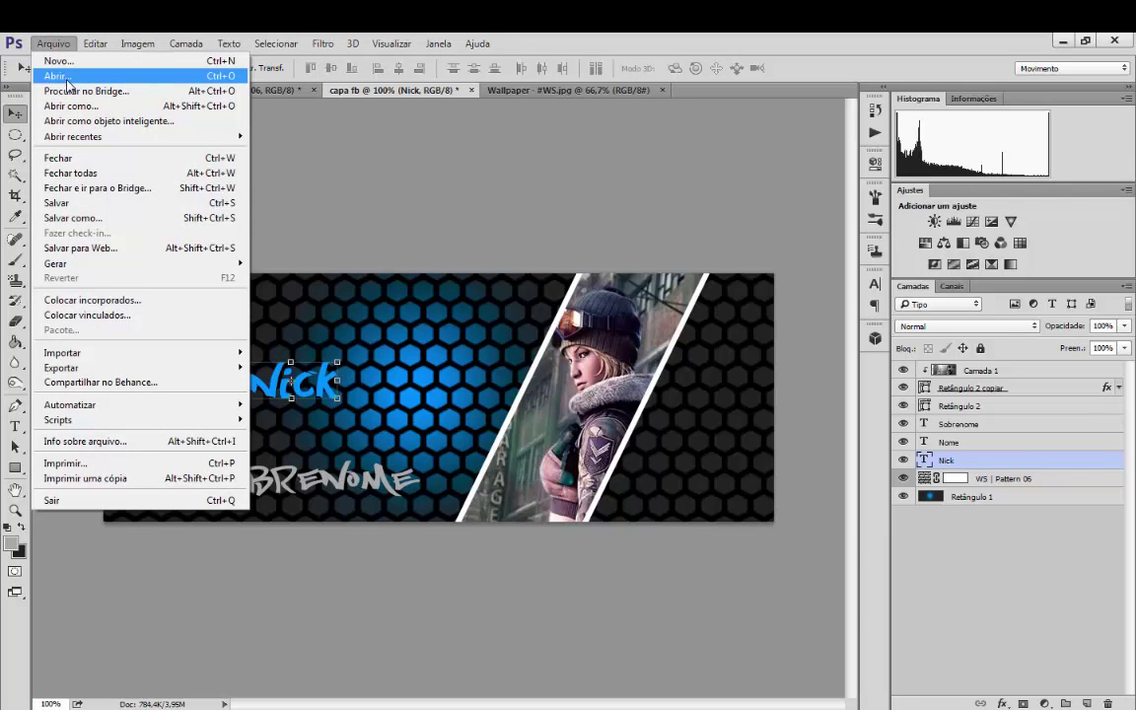
left_click(67, 79)
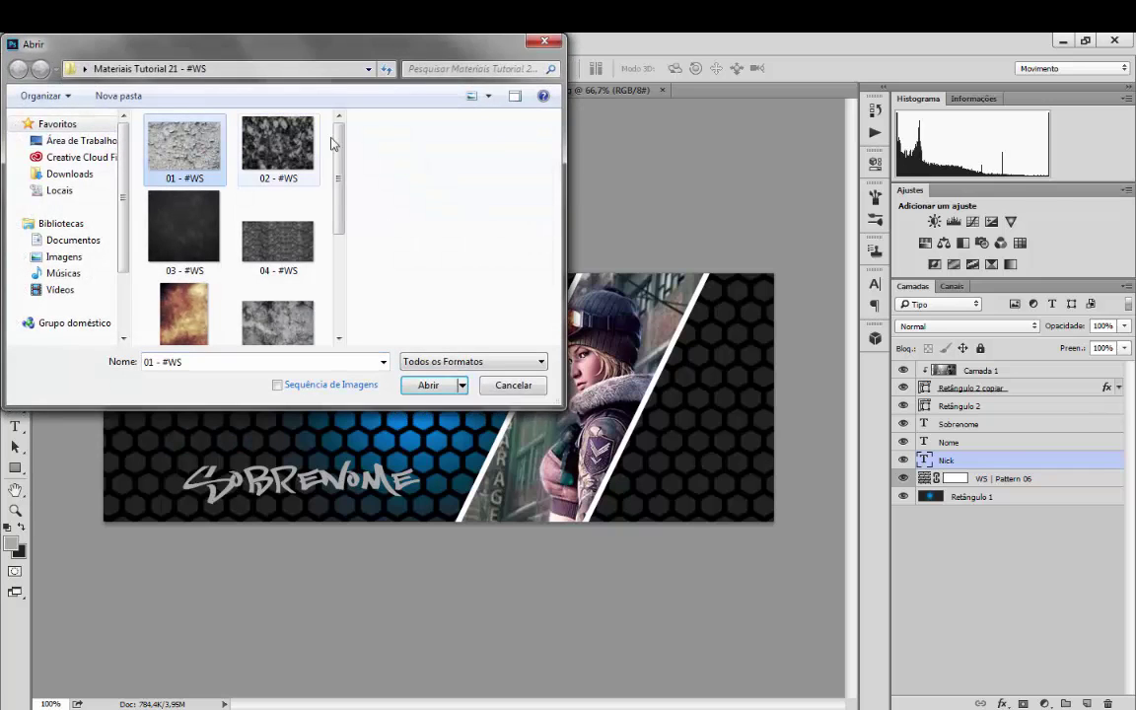
left_click_drag(338, 144, 347, 213)
left_click(264, 217, "shift")
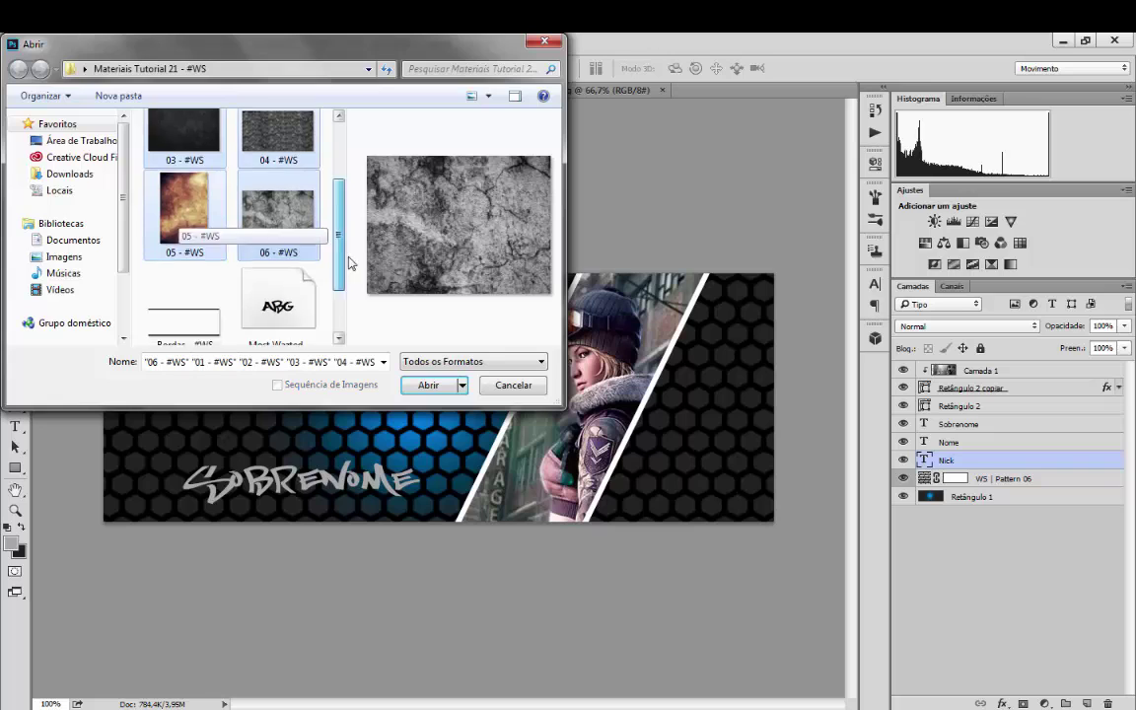
left_click_drag(349, 263, 352, 305)
scroll(340, 276, "up", 5)
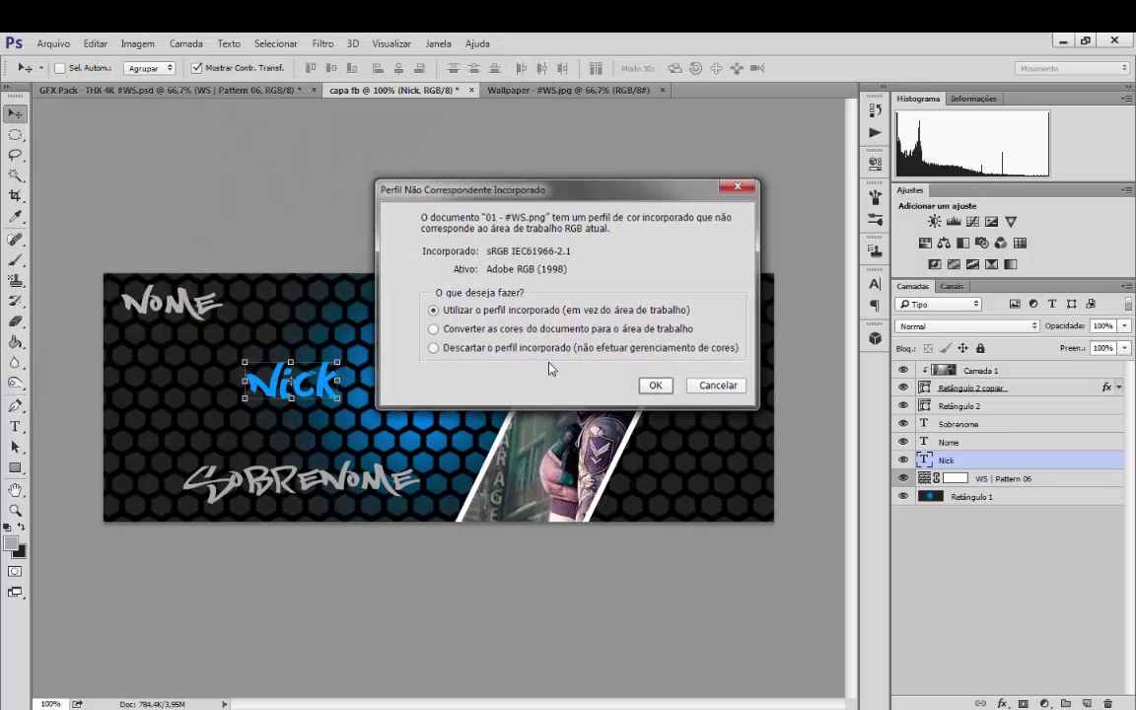
key("Return")
key("Return")
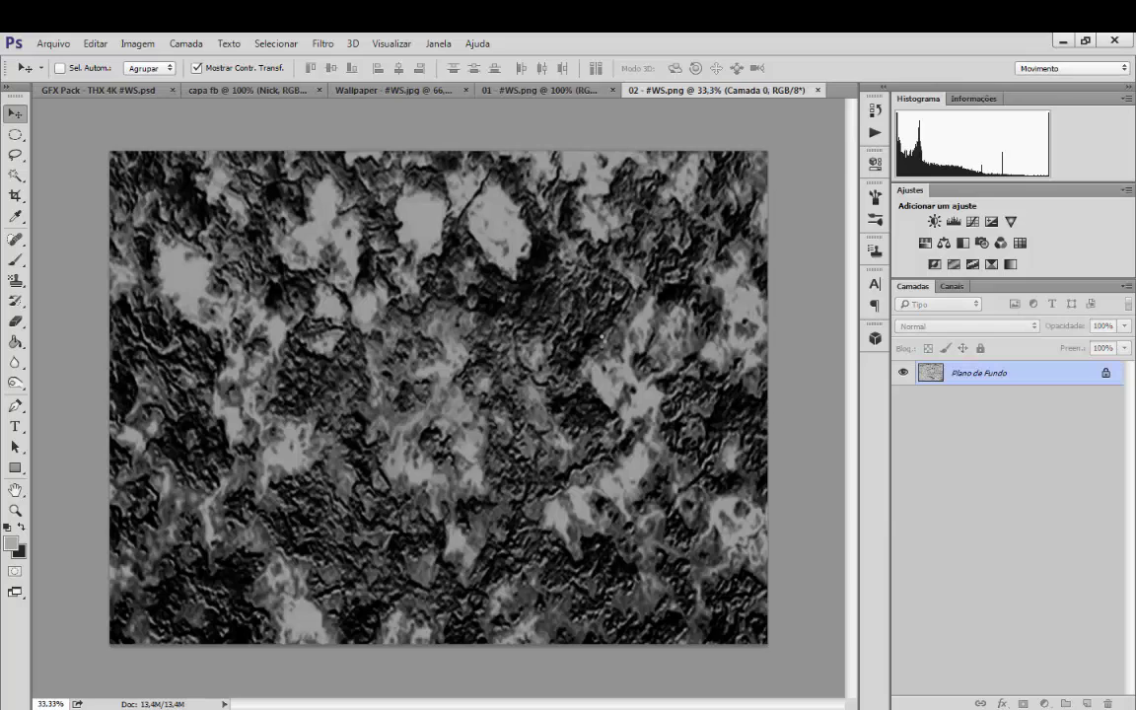
key("Return")
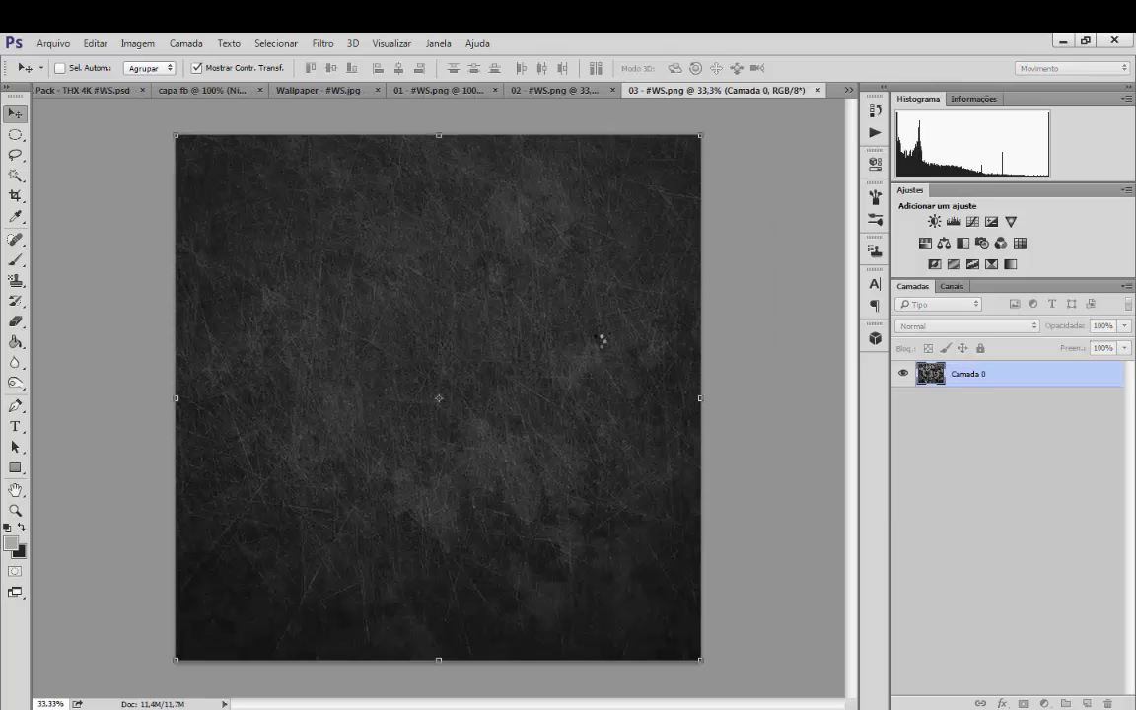
key("Return")
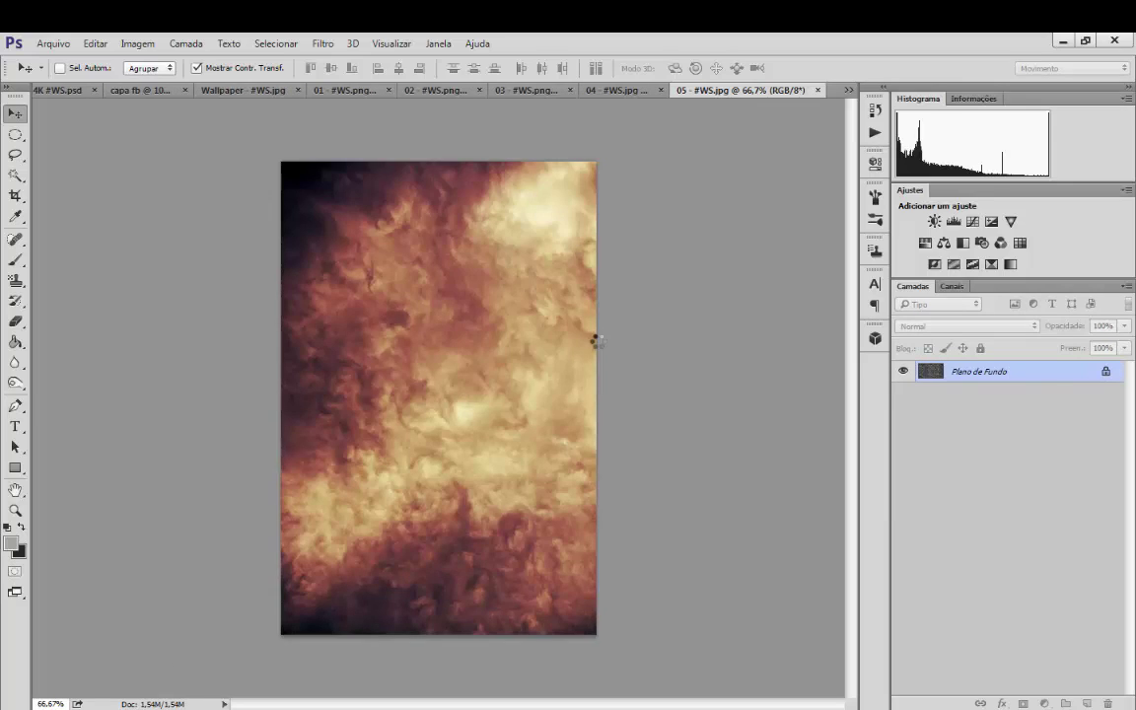
key("Return")
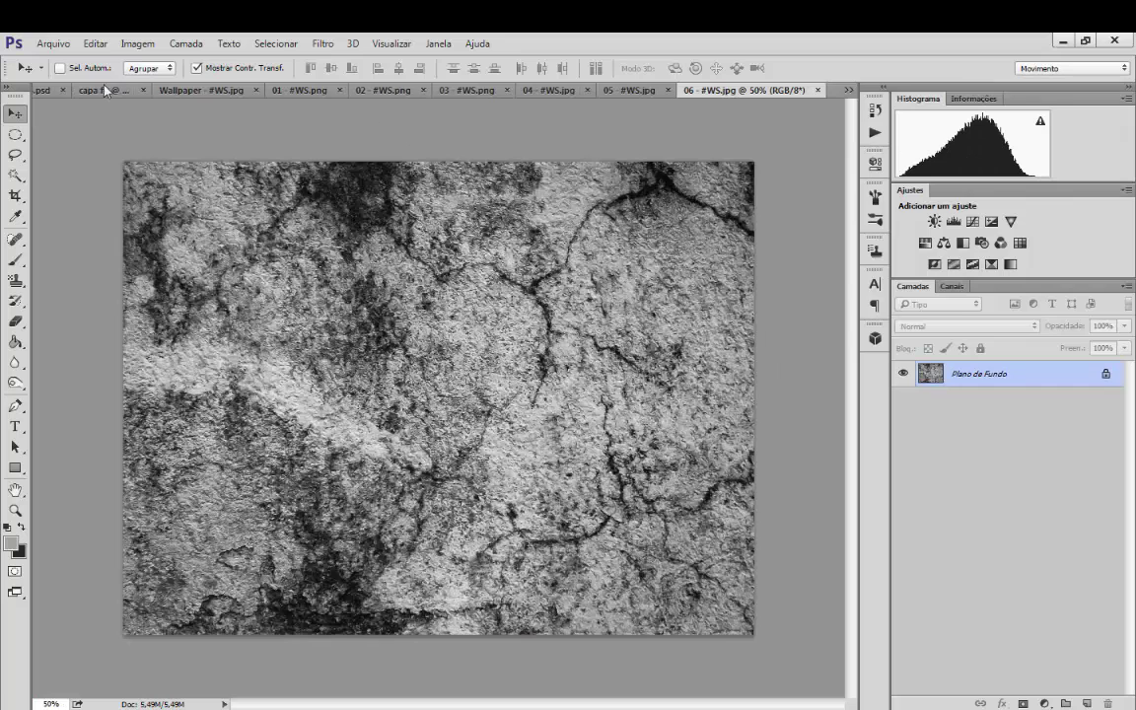
Close the Wallpaper - #WS and GFX Pack - THX 4K #WS documents without saving changes
left_click(306, 90)
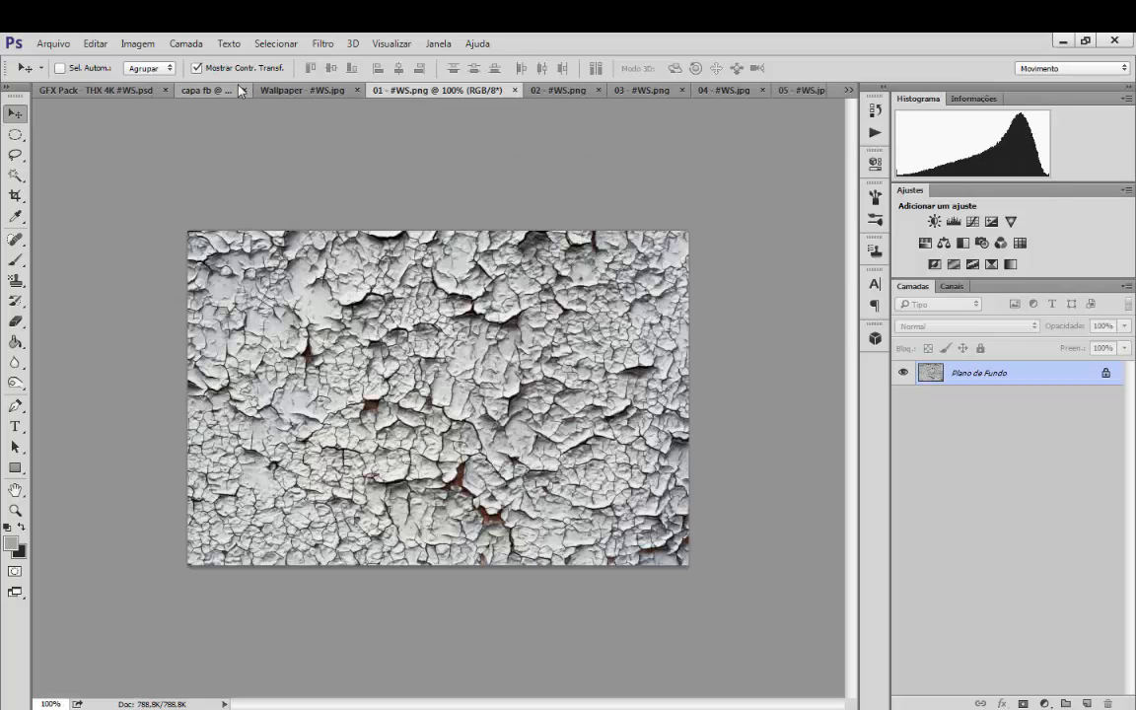
left_click(357, 89)
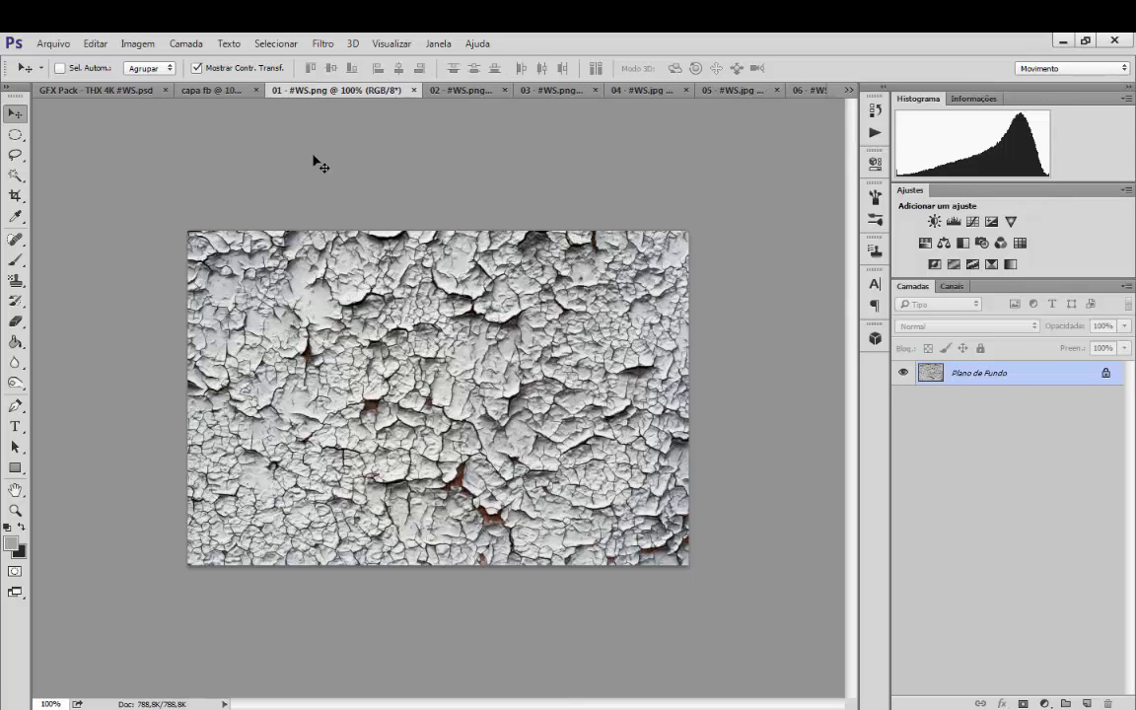
left_click(164, 90)
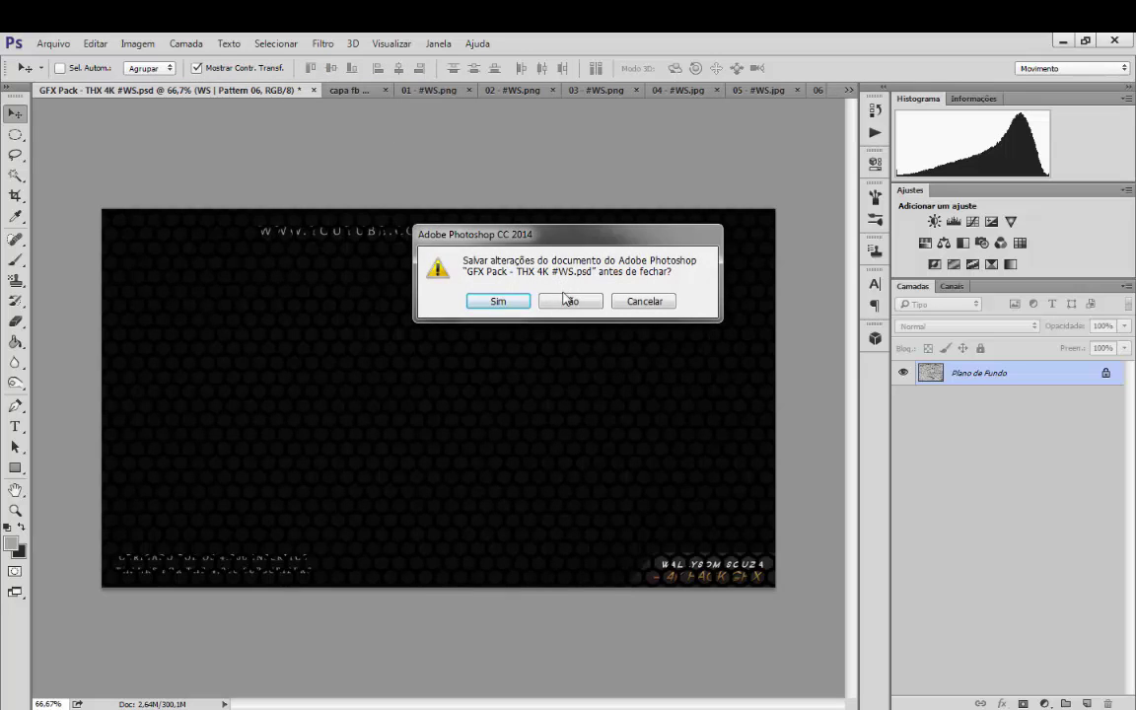
left_click(568, 301)
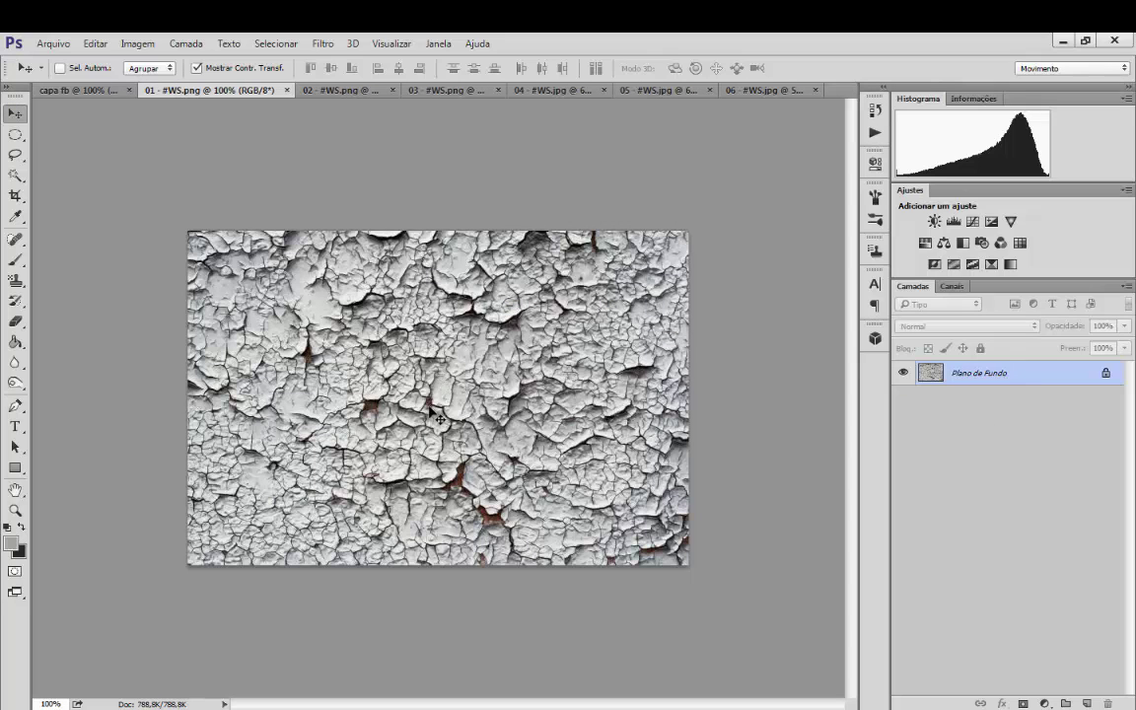
Copy the 01 - #WS cracked-paint texture into capa fb above the Nick layer, converting its colours, and position it over the Nick text
left_click_drag(398, 379, 117, 245)
left_click_drag(253, 367, 252, 367)
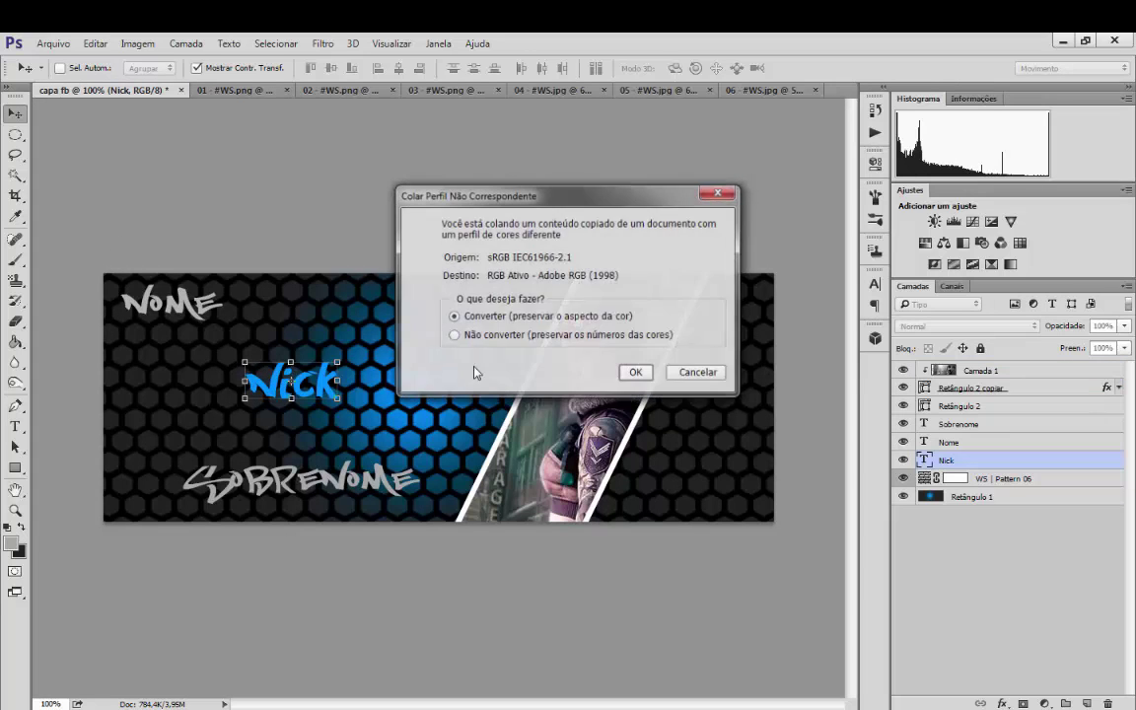
key("Return")
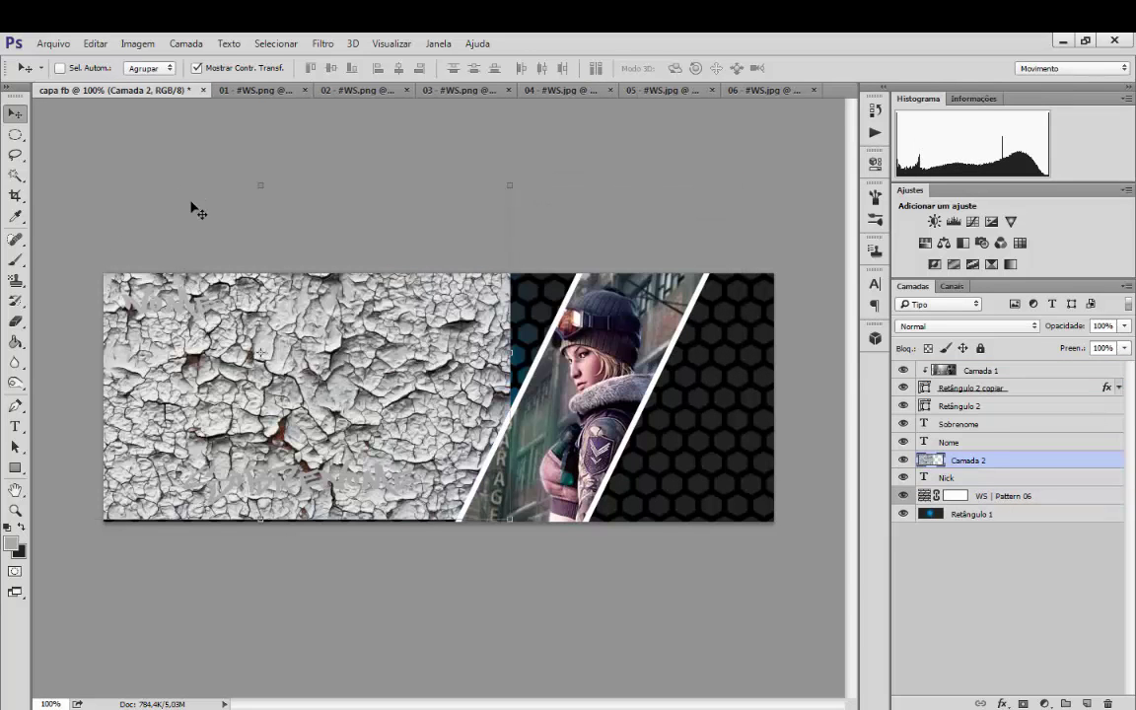
left_click_drag(318, 420, 419, 493)
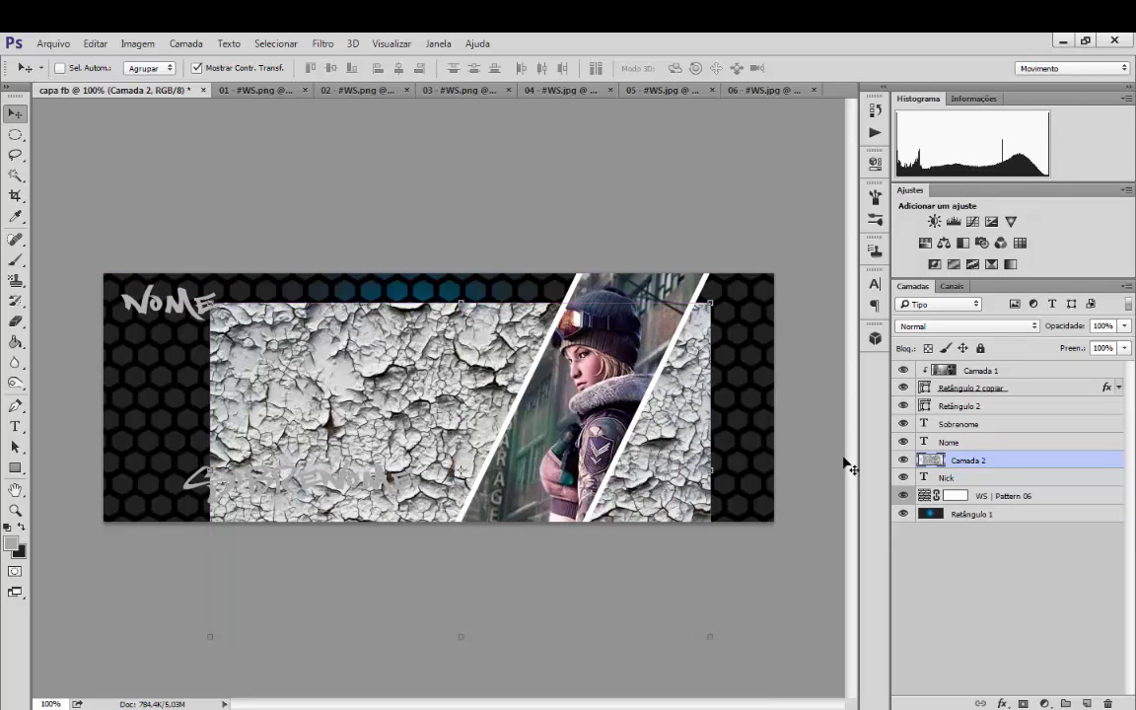
Clip the cracked-paint texture layer to the Nick text with a clipping mask
right_click(965, 461)
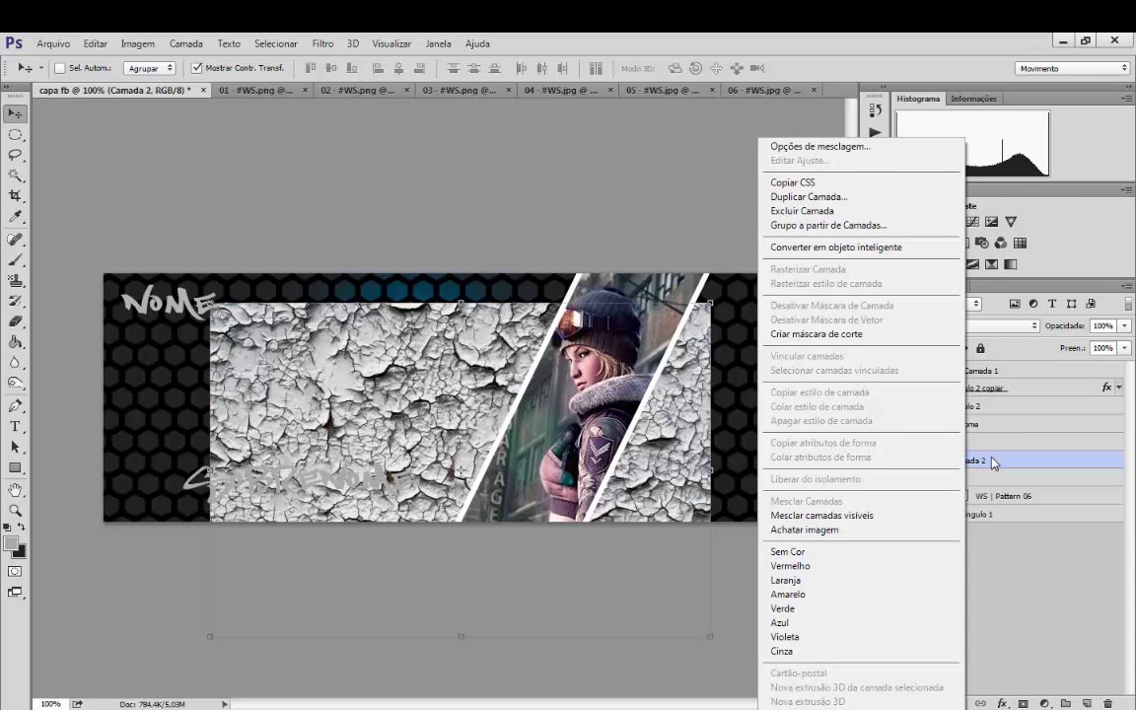
right_click(990, 462)
left_click(1011, 461)
right_click(1012, 462)
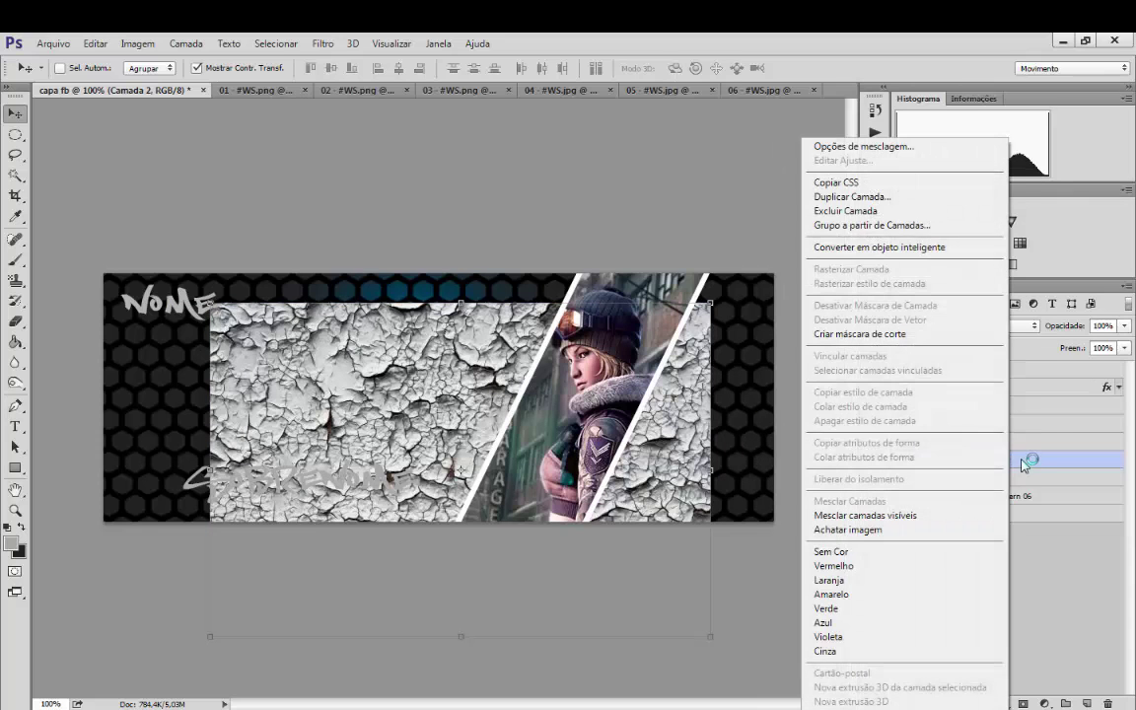
left_click(1026, 465)
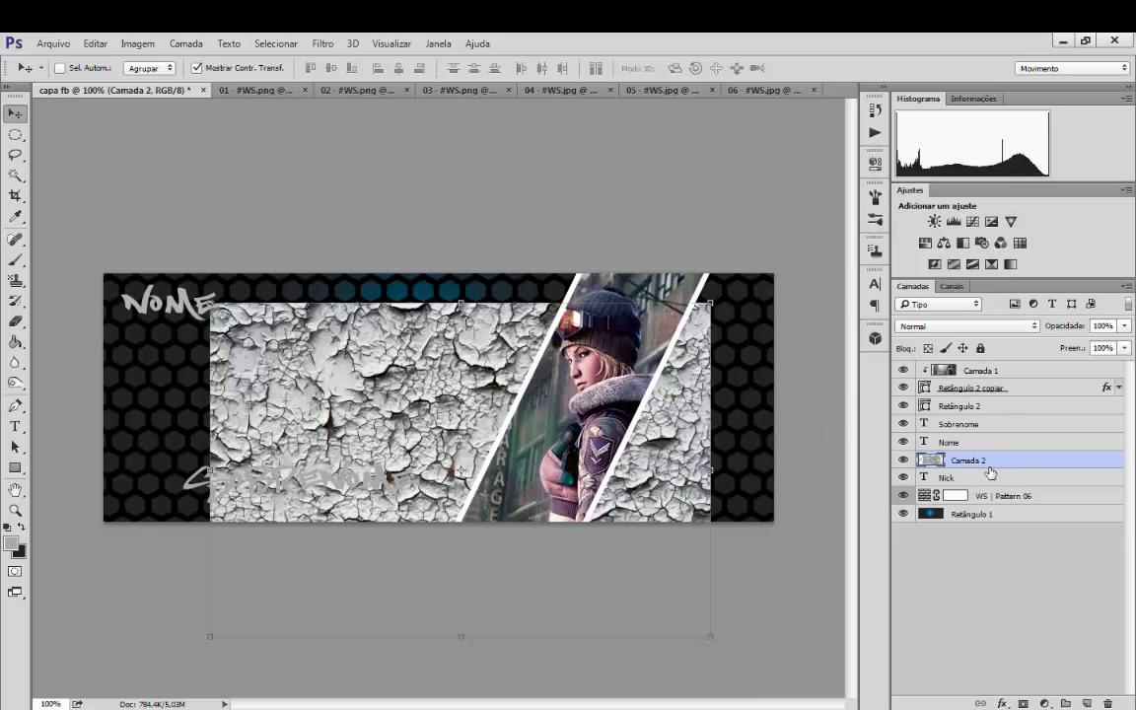
right_click(991, 474)
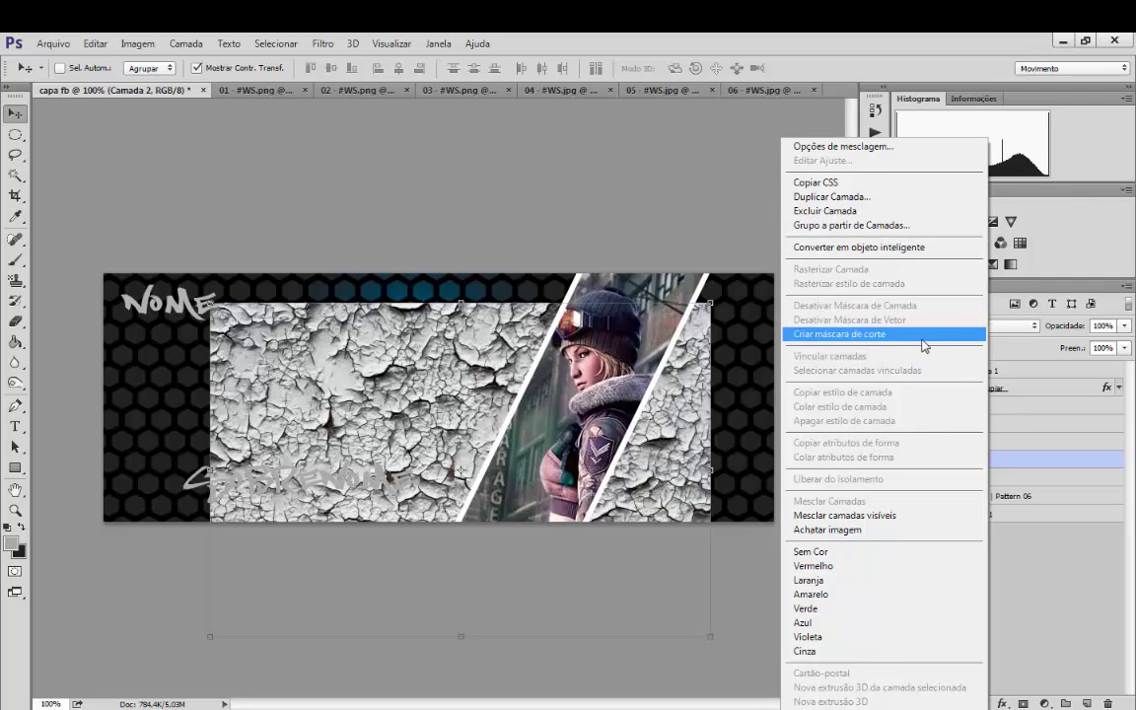
left_click(963, 339)
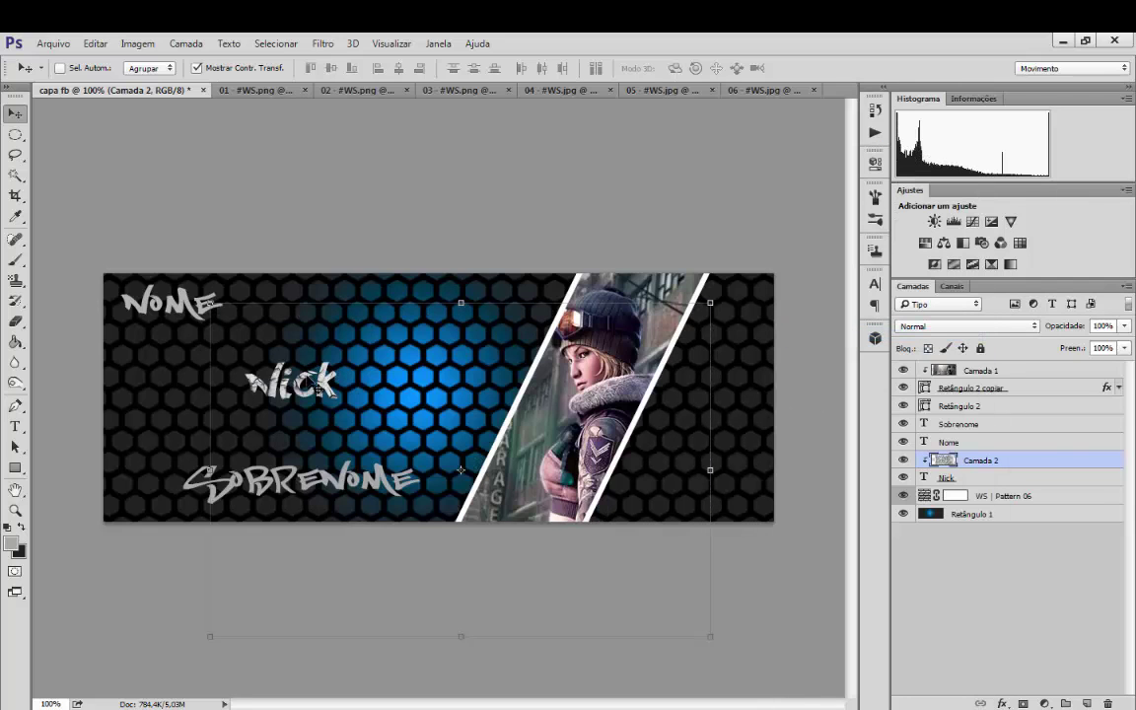
Reposition the clipped cracked-paint texture over the Nick text and set its opacity to 40%
mouse_move(288, 365)
left_mouse_down()
mouse_move(343, 392)
mouse_move(311, 408)
mouse_move(350, 385)
mouse_move(253, 301)
mouse_move(278, 381)
left_mouse_up()
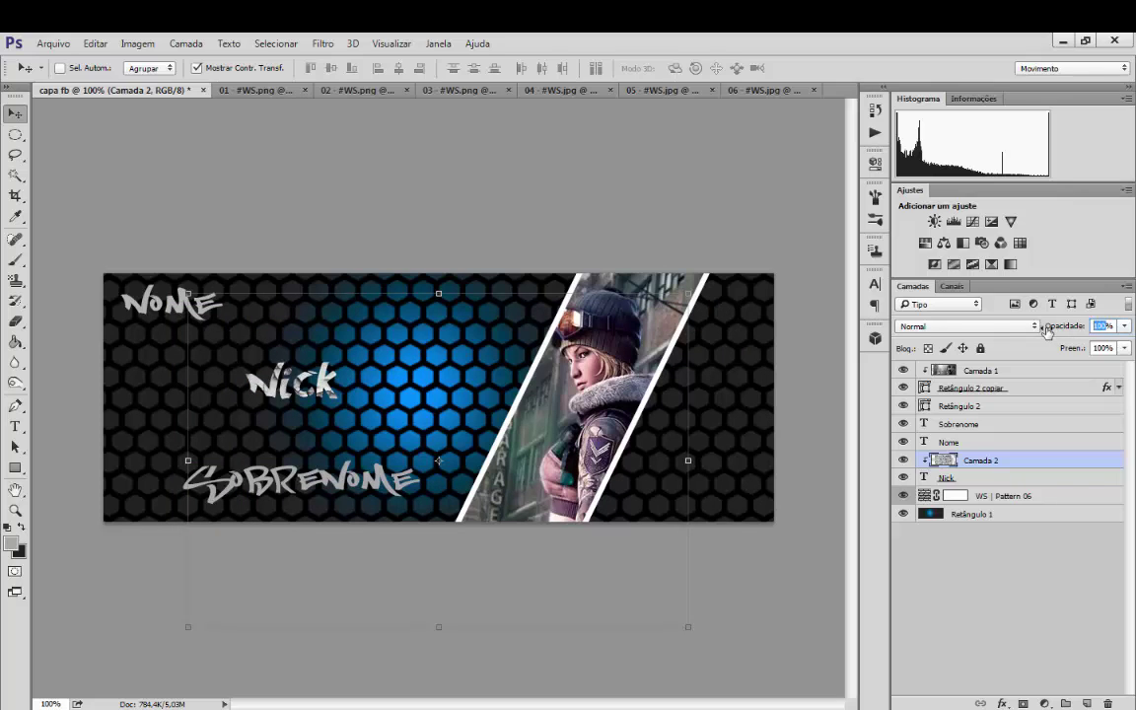
type("30")
key("Return")
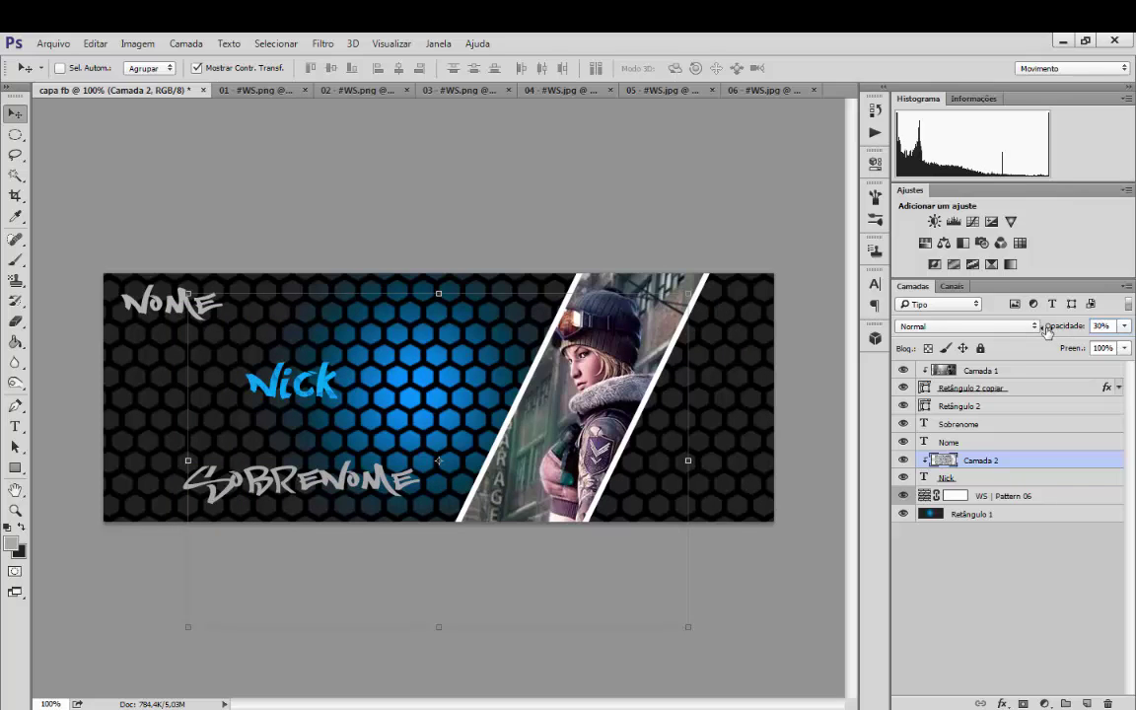
key("BackSpace")
type("40")
key("Return")
left_click(16, 113)
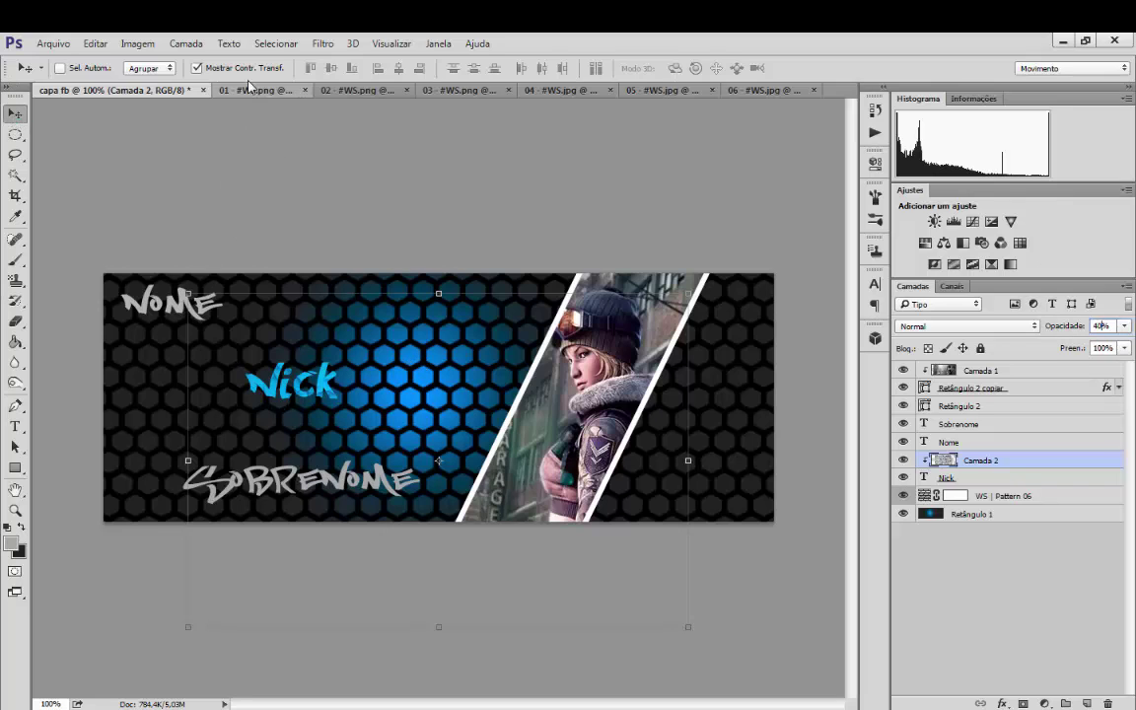
Close 01 - #WS and copy the 02 - #WS texture into capa fb above the cracked-paint layer, converting its colours
left_click(305, 91)
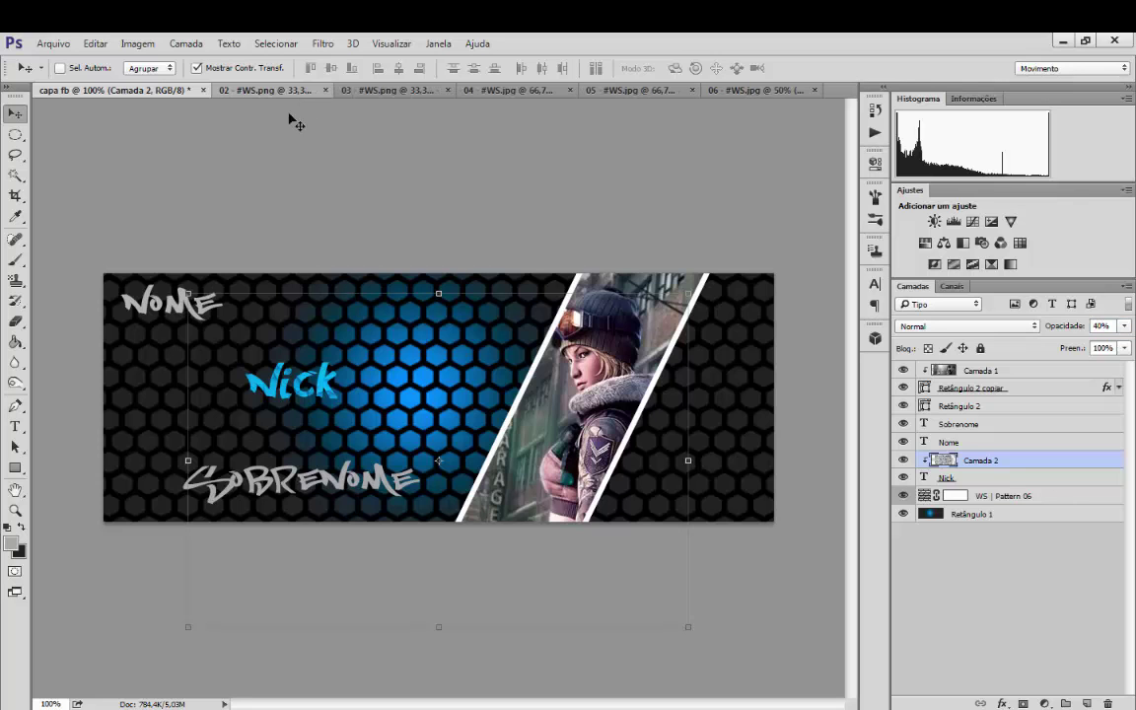
left_click(254, 86)
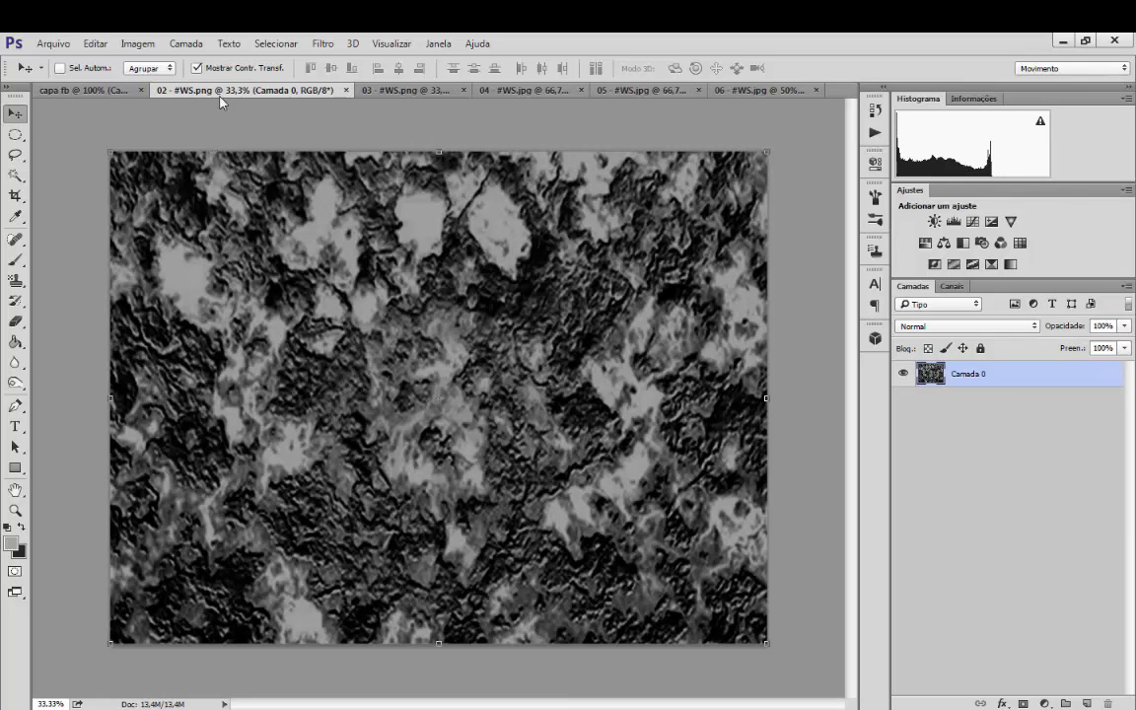
left_click_drag(521, 424, 249, 342)
left_click(636, 373)
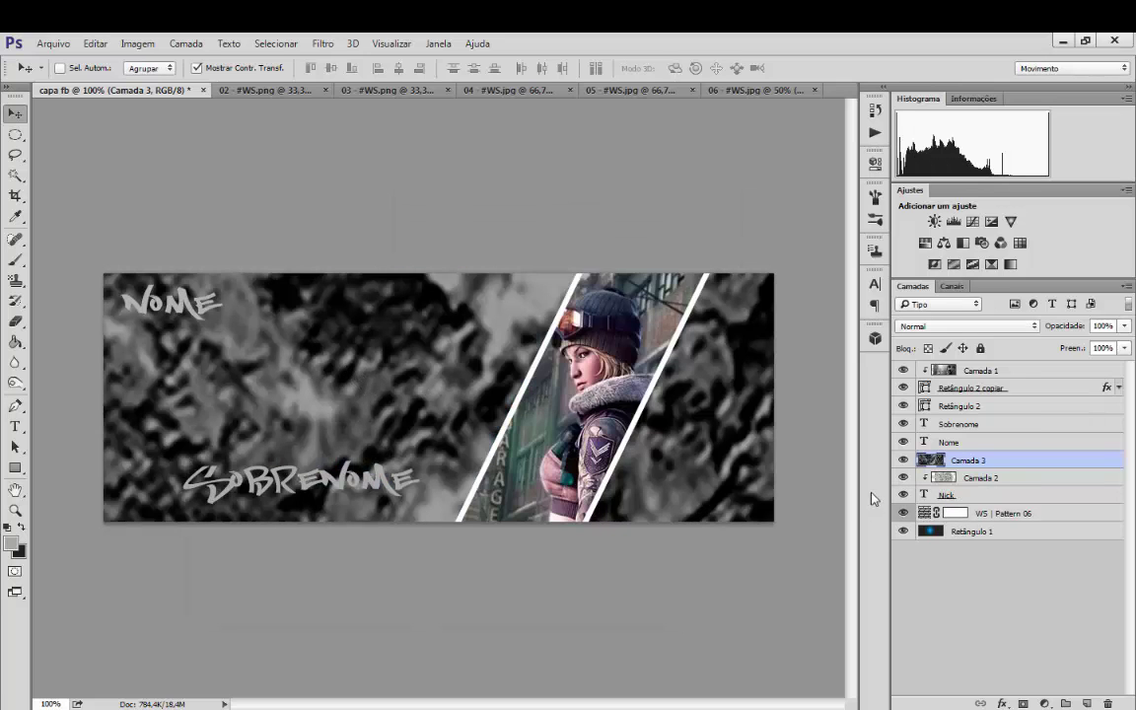
Clip the 02 - #WS texture layer to the Nick text with a clipping mask and shift it over the letters
right_click(948, 464)
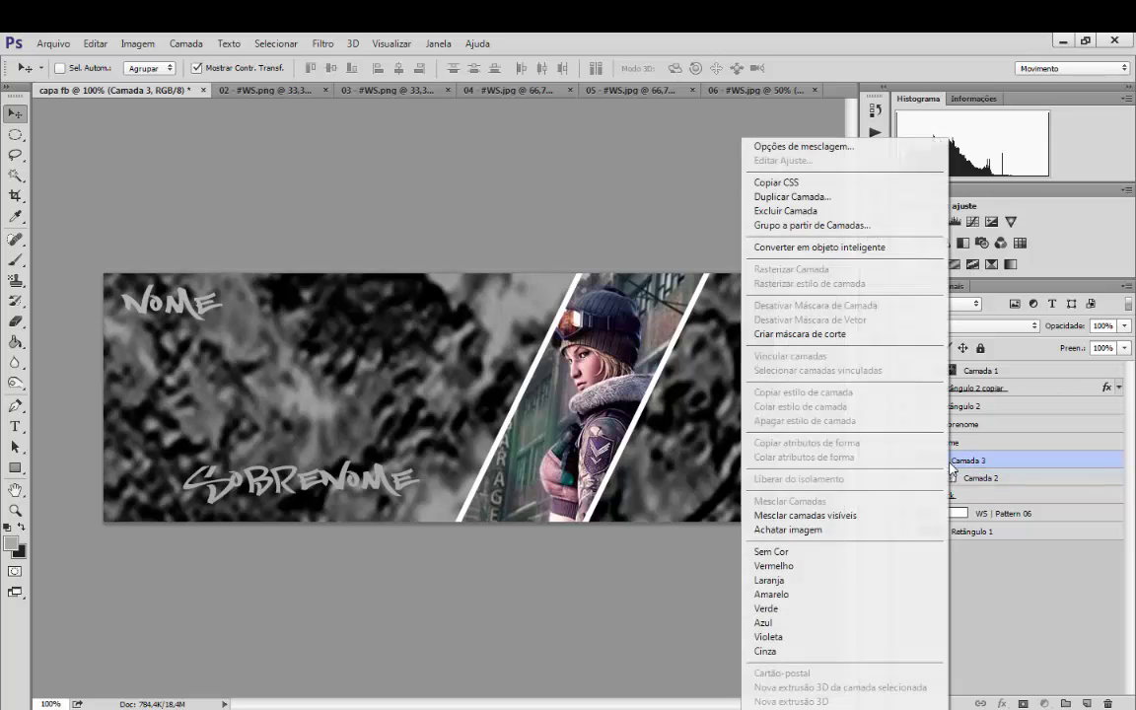
left_click(785, 336)
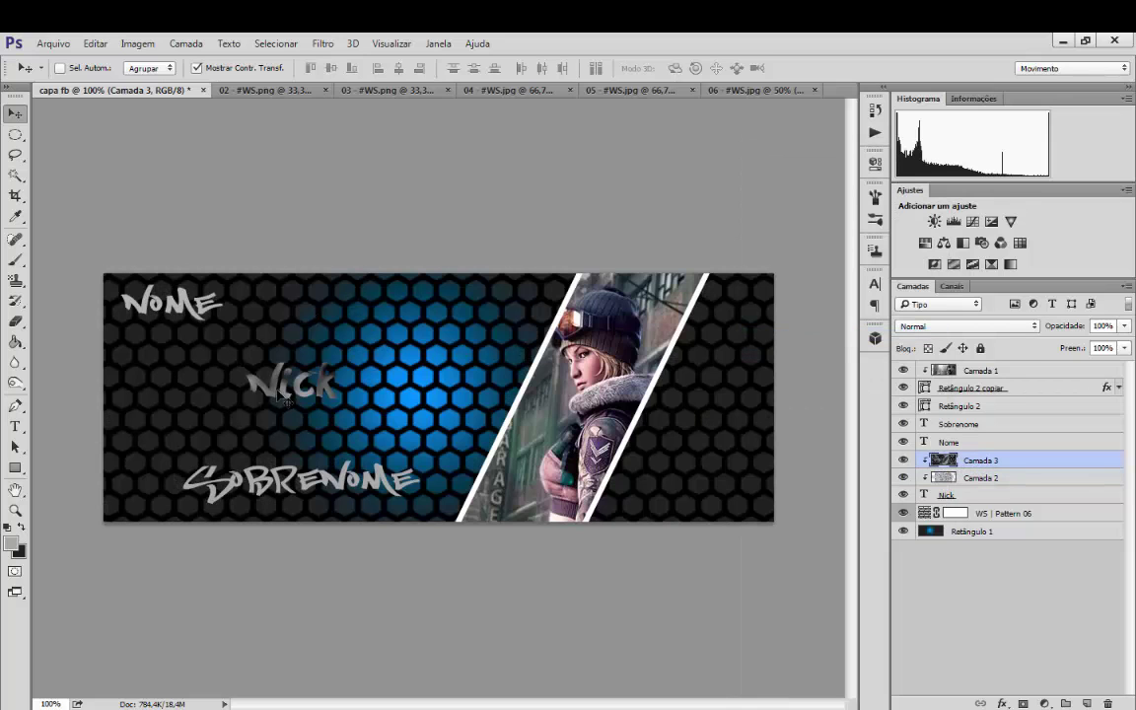
left_click_drag(286, 325, 298, 325)
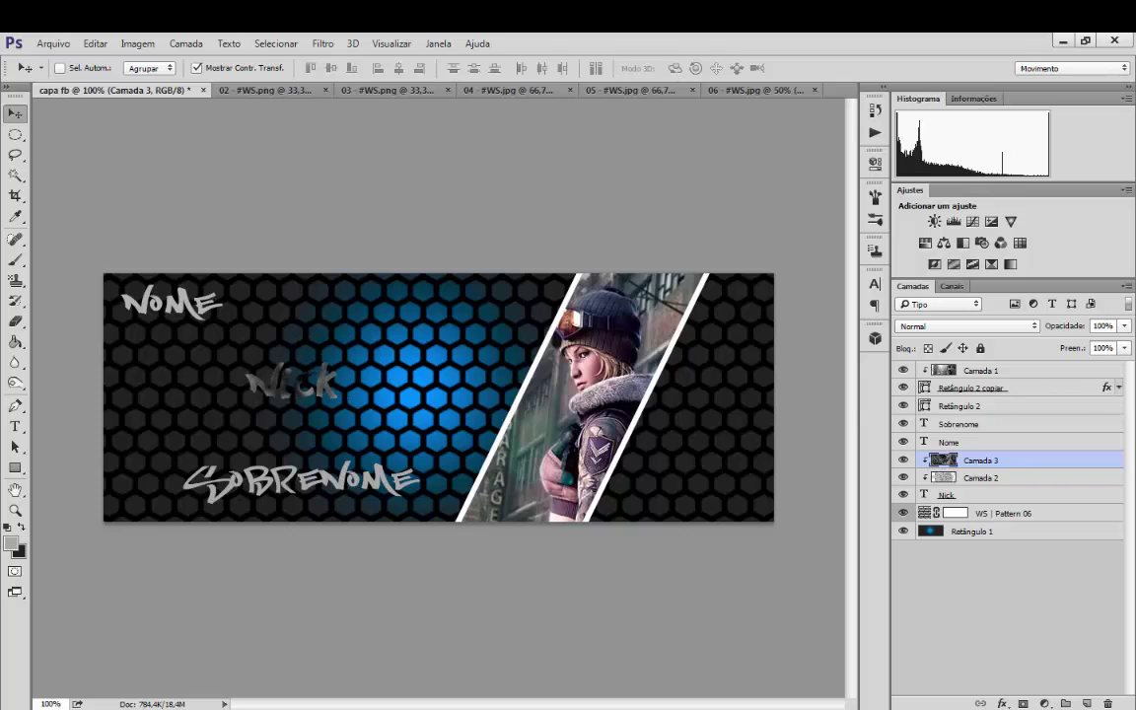
Set the opacity of the 02 - #WS texture layer to 30%
left_click(1104, 326)
type("30")
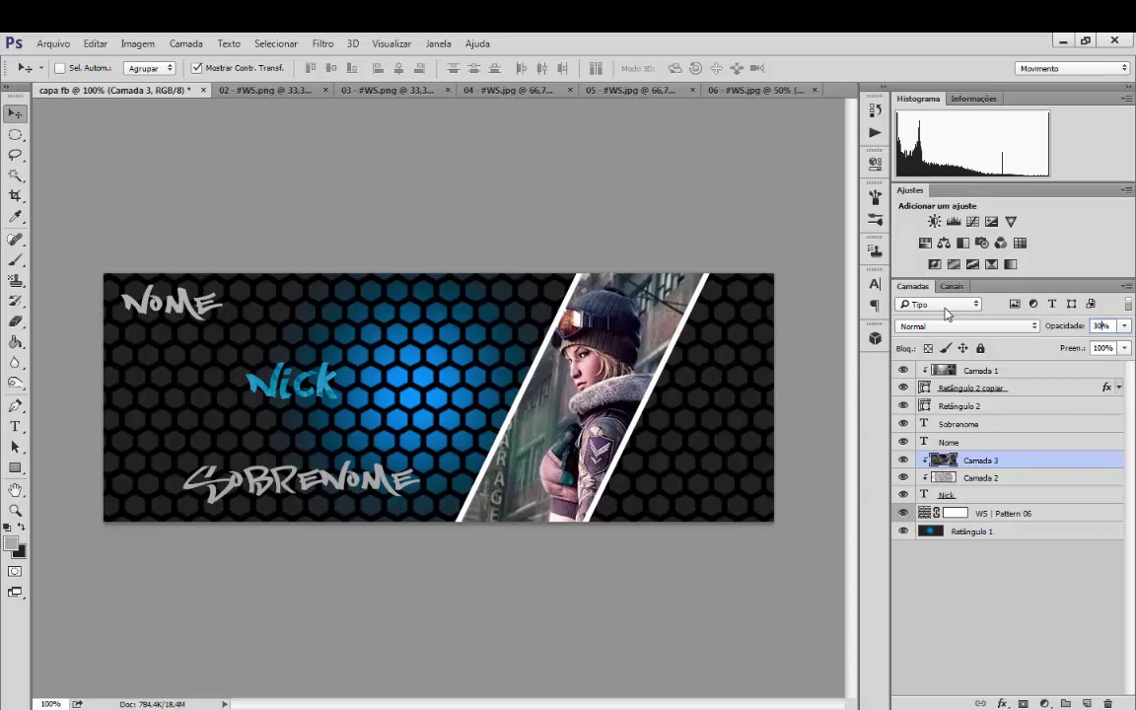
key("BackSpace")
key("BackSpace")
type("30")
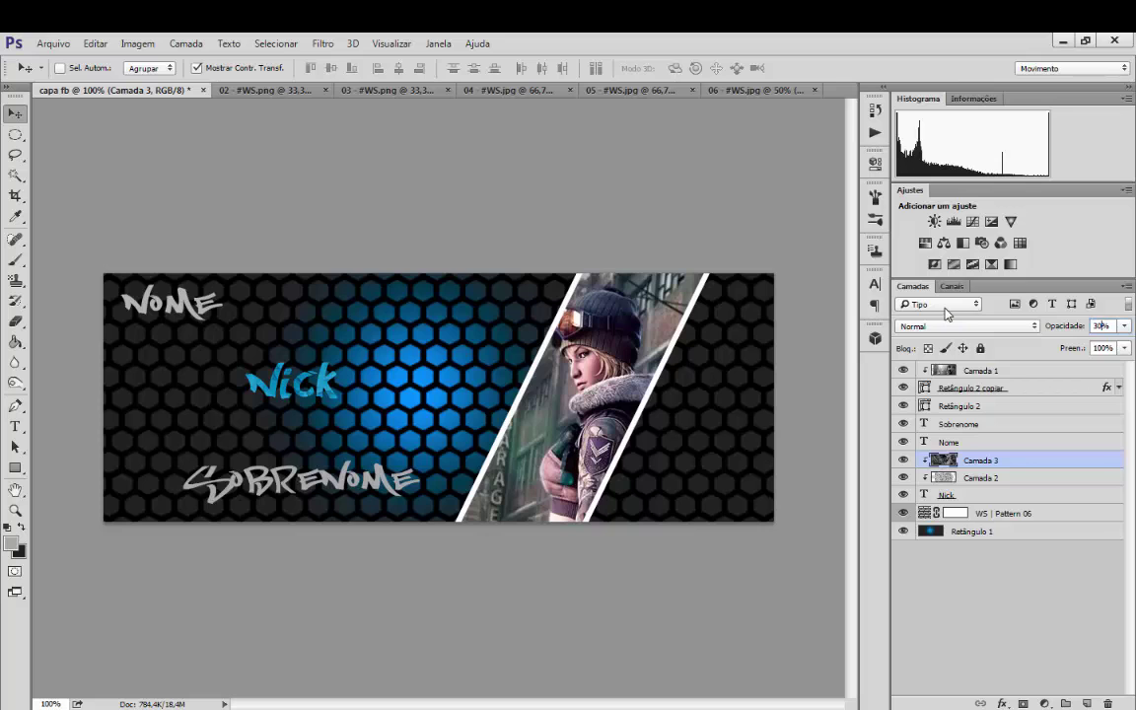
Close 02 - #WS and copy the scratched 03 - #WS texture into capa fb, converting its colours, and position it over the Nick text
left_click(324, 90)
left_click(247, 87)
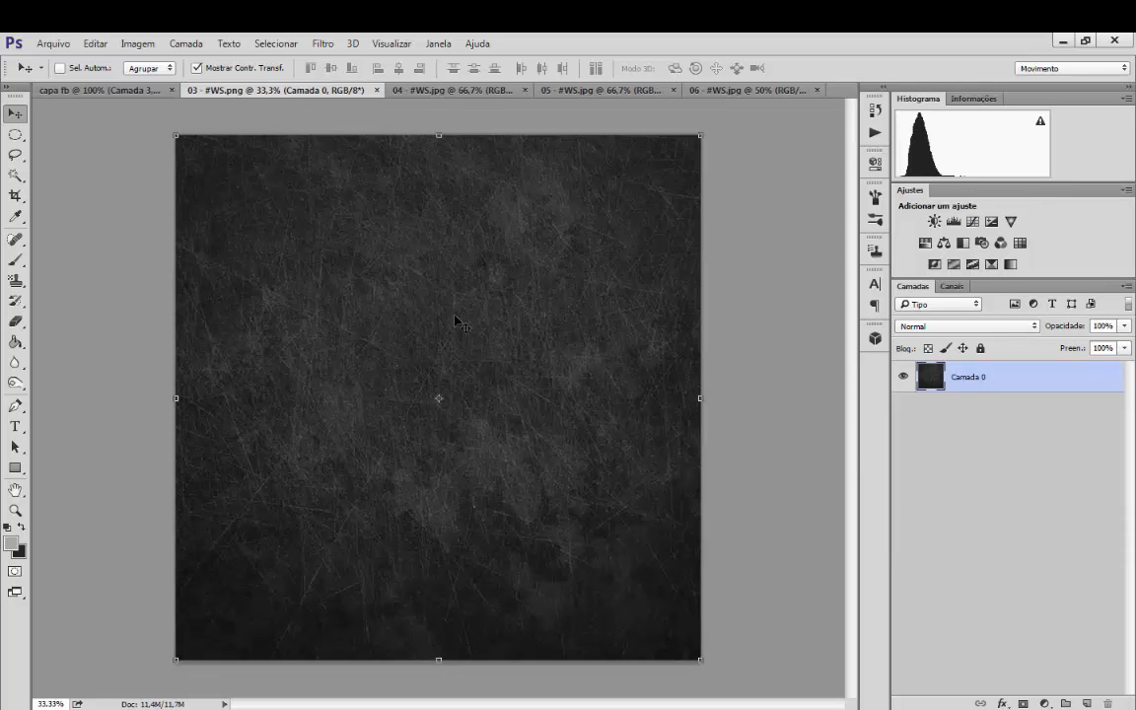
left_click_drag(533, 344, 254, 328)
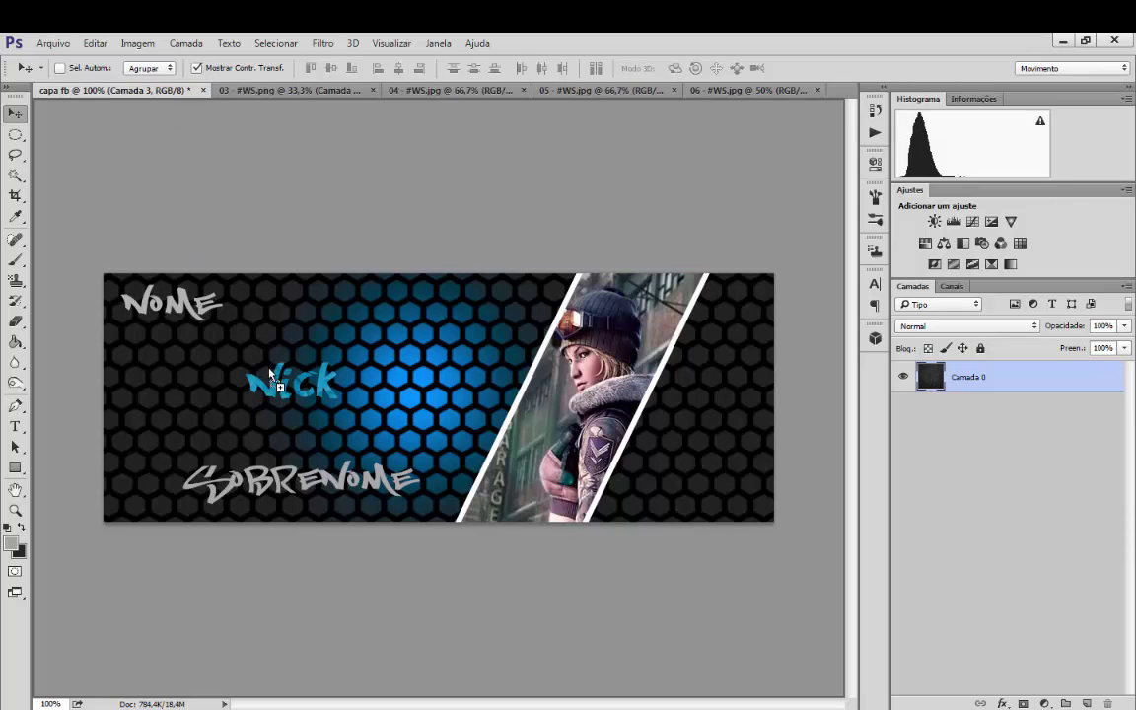
left_click_drag(270, 370, 275, 382)
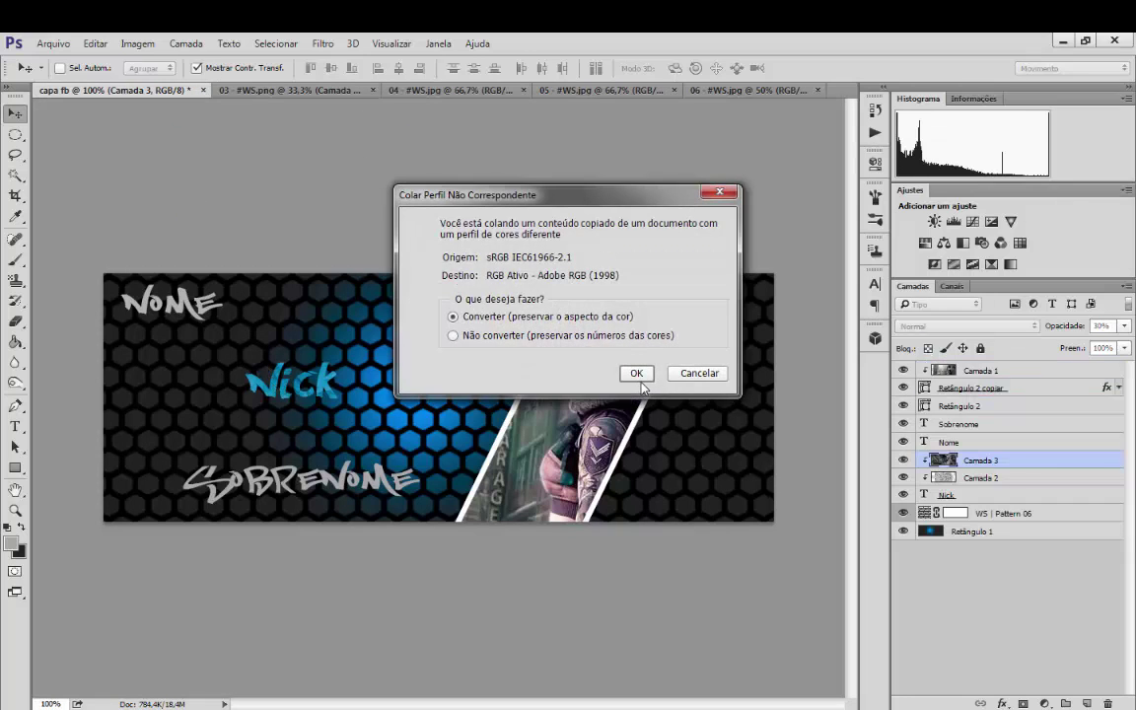
left_click(637, 373)
left_click_drag(291, 350, 358, 350)
Clip the scratched 03 - #WS texture layer to the Nick text with a clipping mask and shift it across the letters
right_click(930, 459)
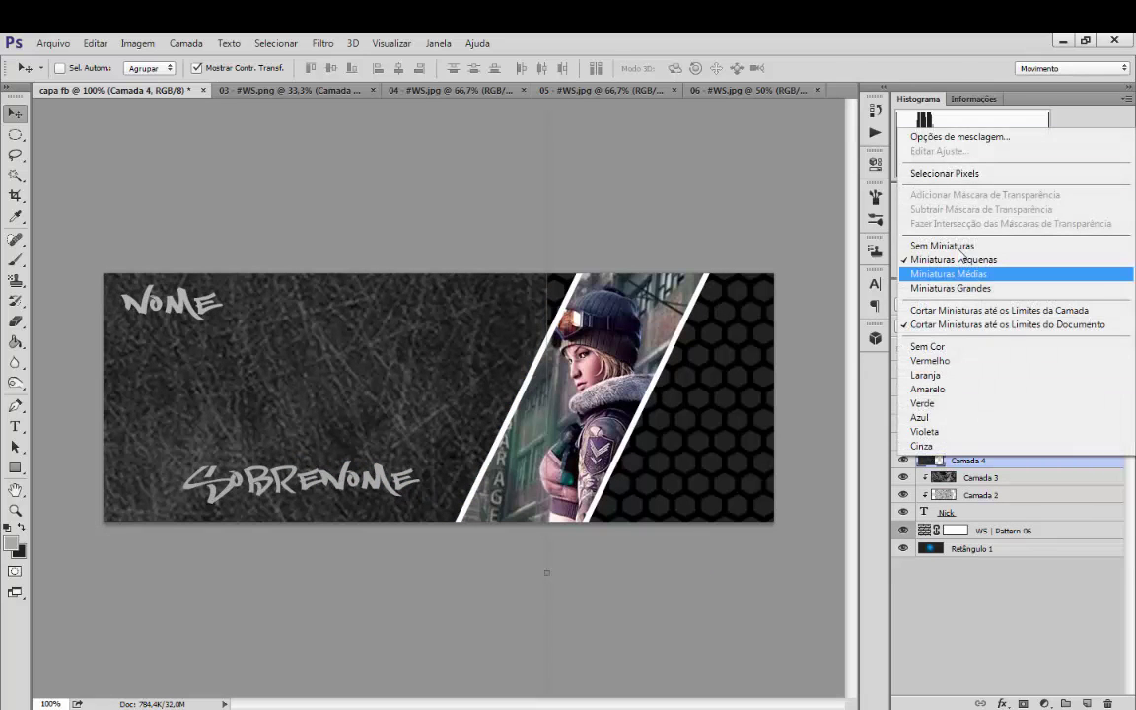
left_click(993, 467)
right_click(992, 464)
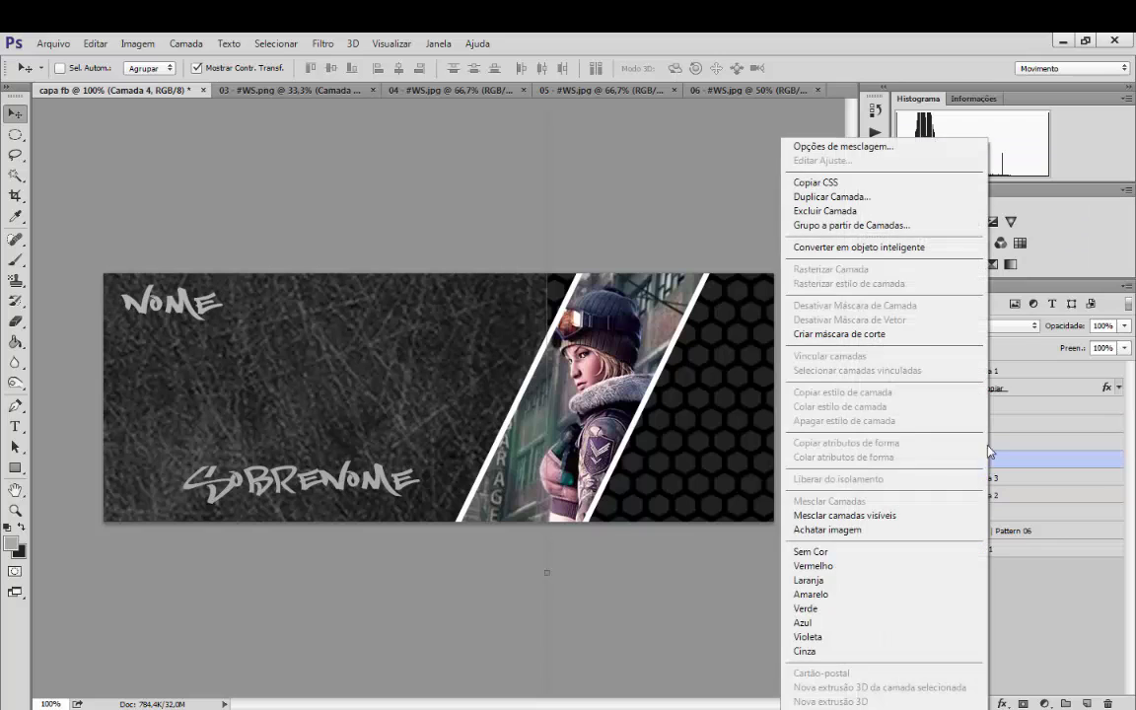
left_click(848, 300)
left_click_drag(290, 379, 325, 381)
Set the opacity of the scratched 03 - #WS texture layer to 30%
left_click(1103, 327)
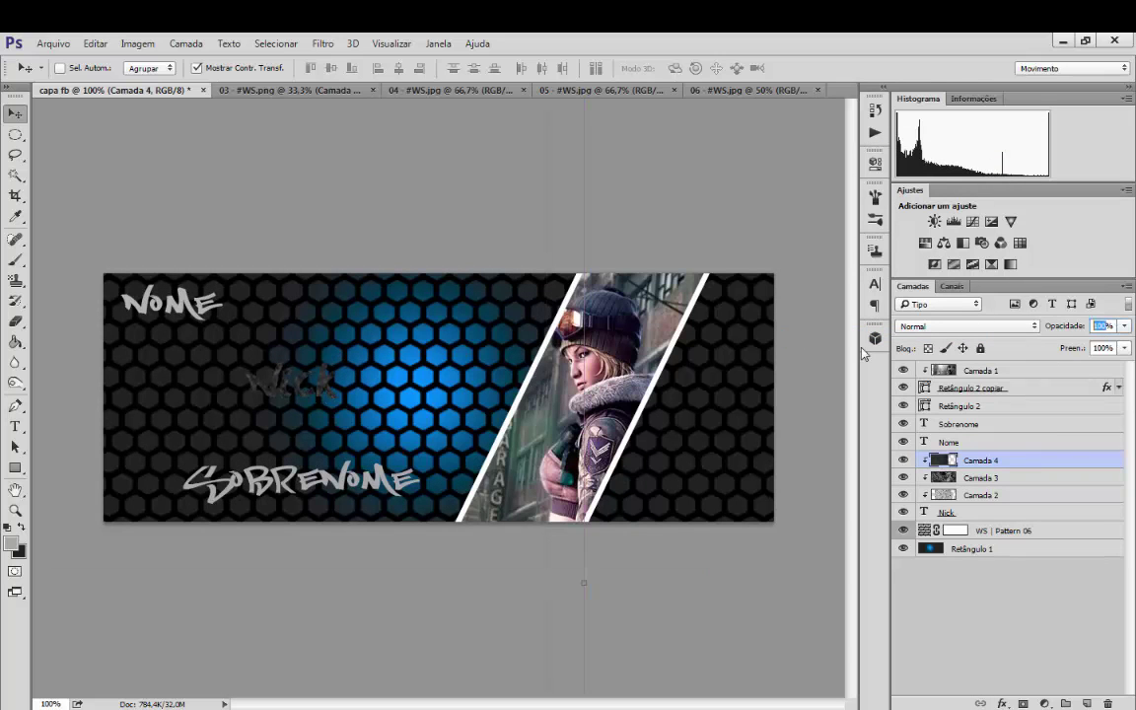
type("20")
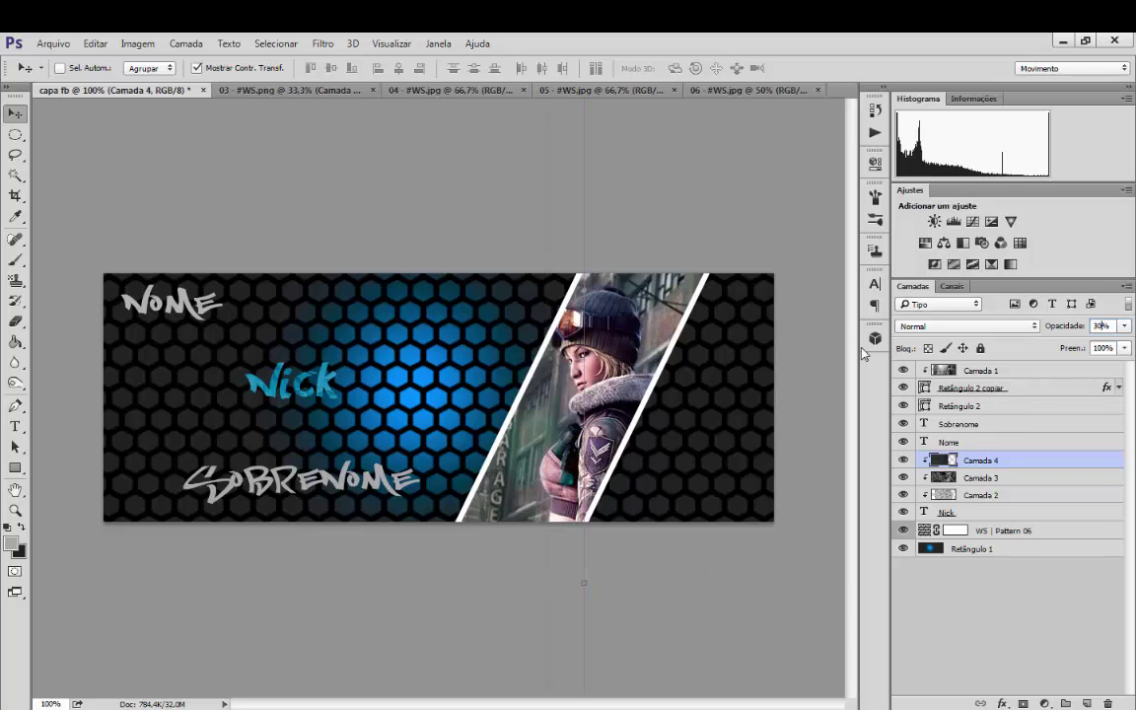
key("Return")
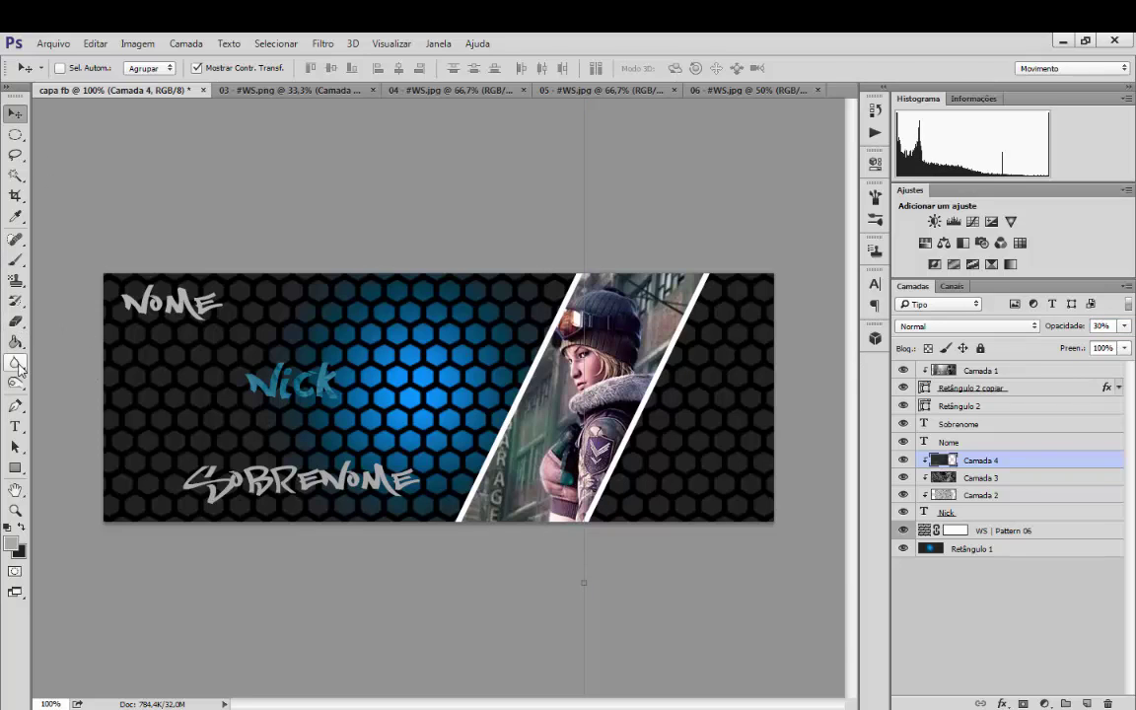
Erase the scratched 03 - #WS texture over the Nick letters with a soft 26 px Eraser
left_click(15, 321)
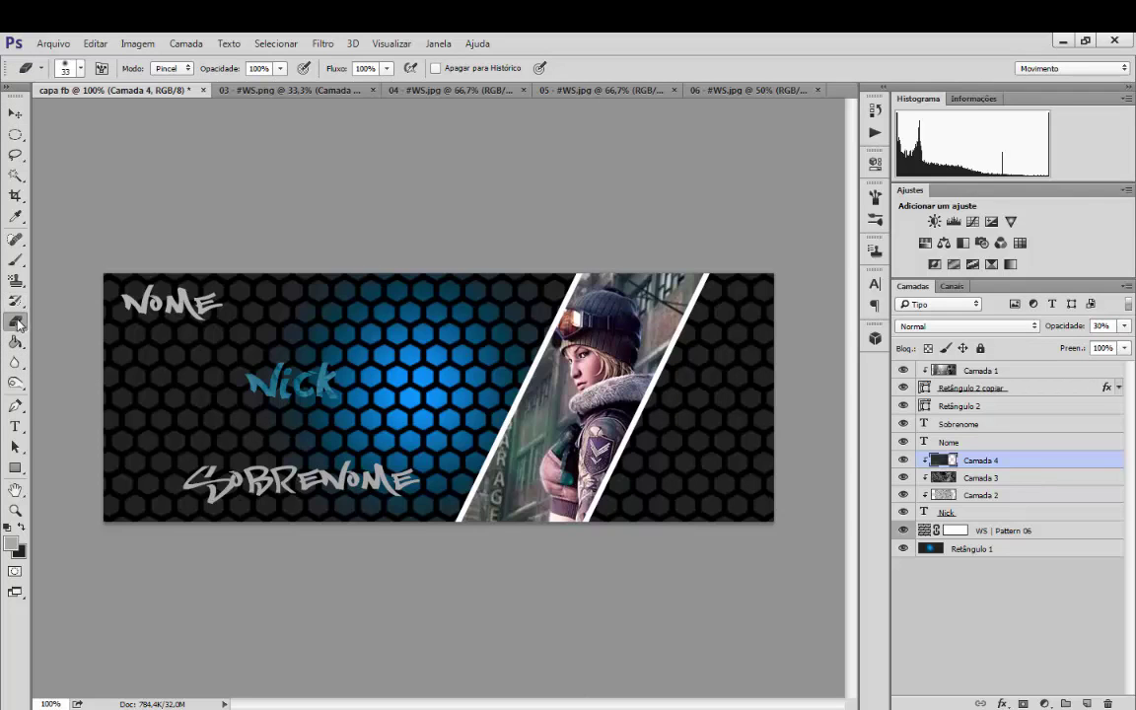
right_click(258, 383)
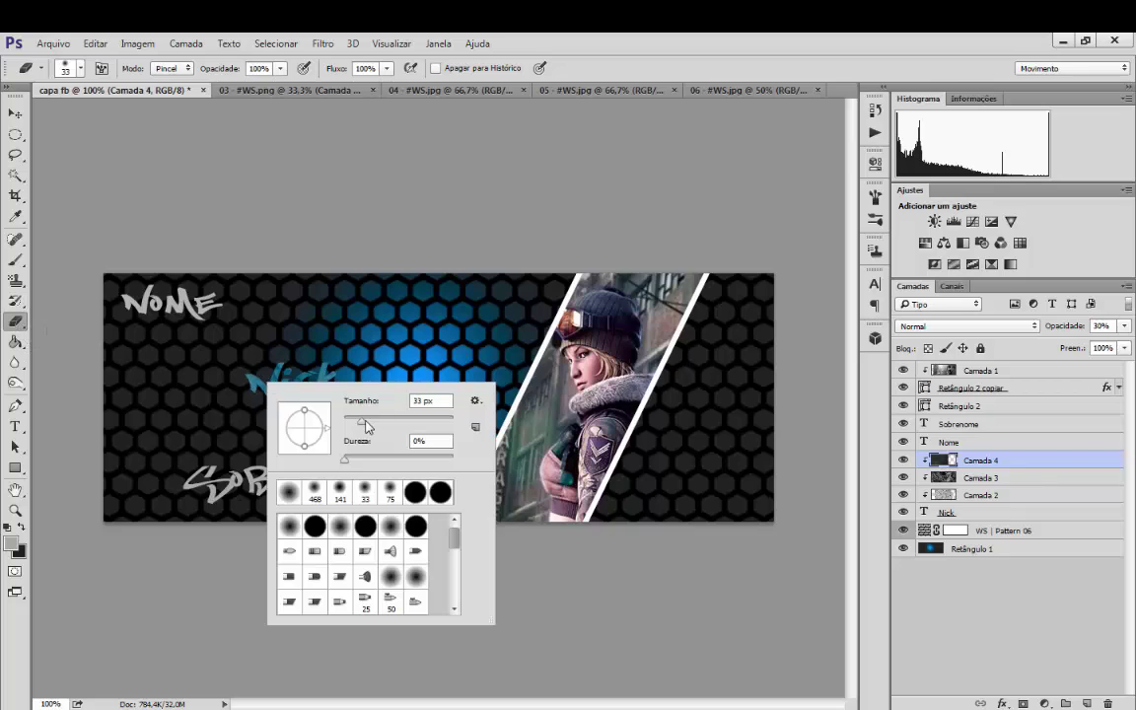
left_click_drag(366, 425, 360, 430)
left_click(253, 383)
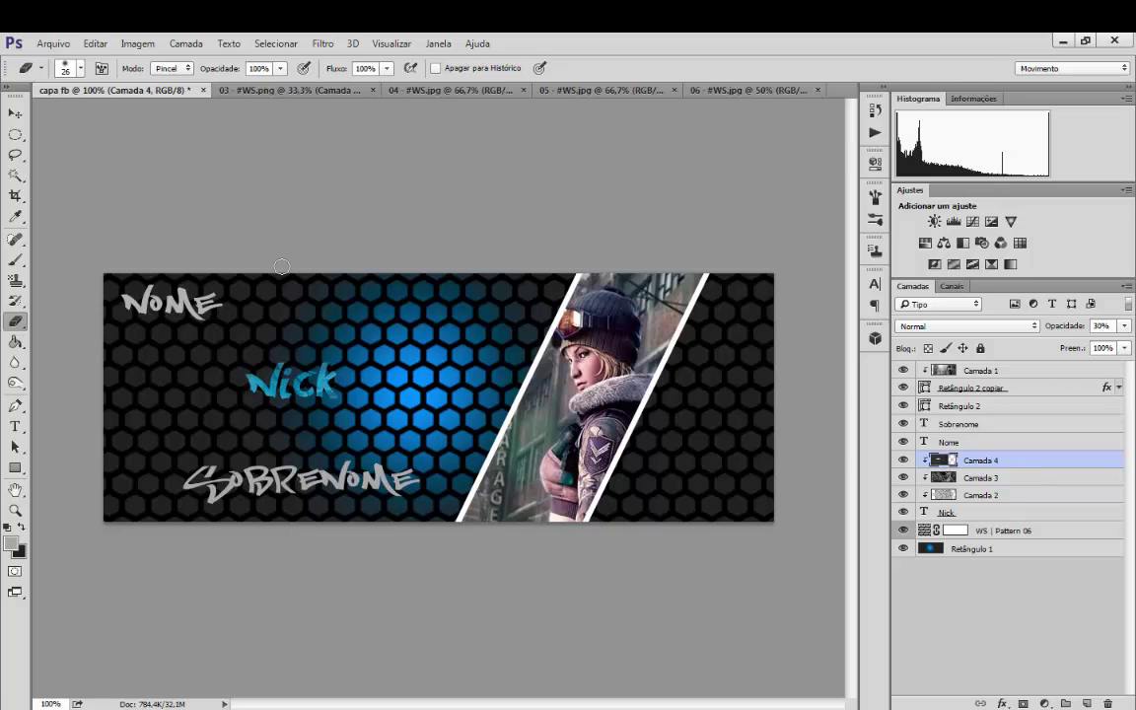
Close 03 - #WS and copy the rocky 04 - #WS texture into capa fb over the Nick text, converting its colours
left_click(286, 90)
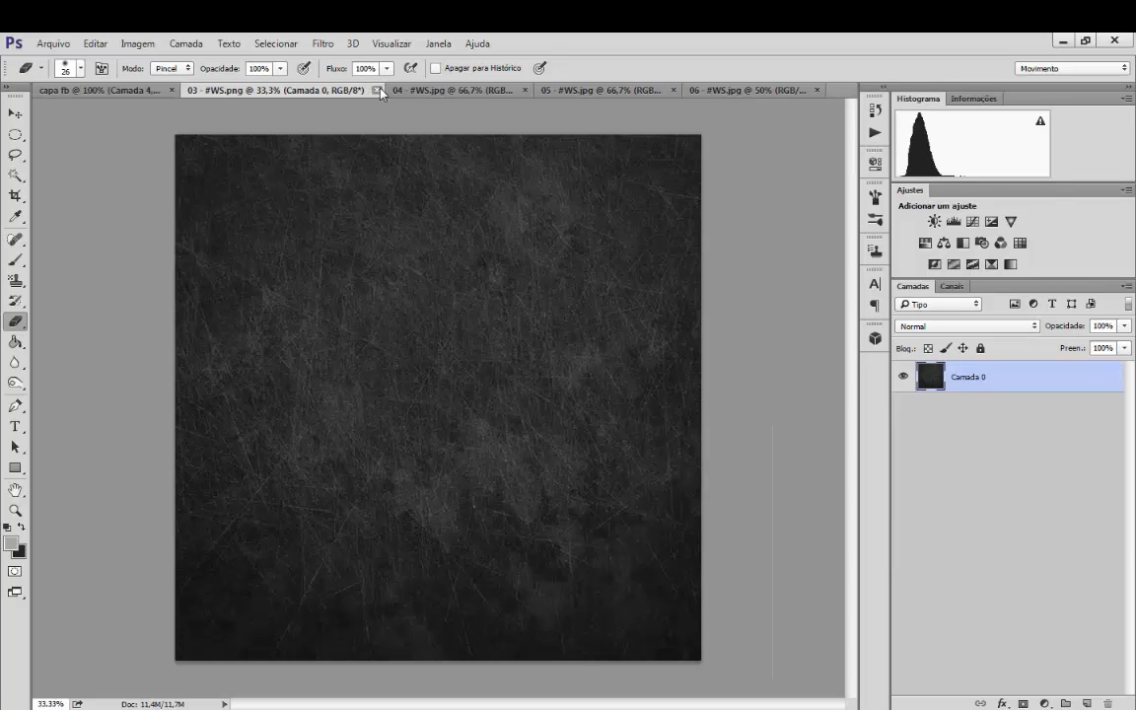
left_click(371, 90)
left_click(327, 91)
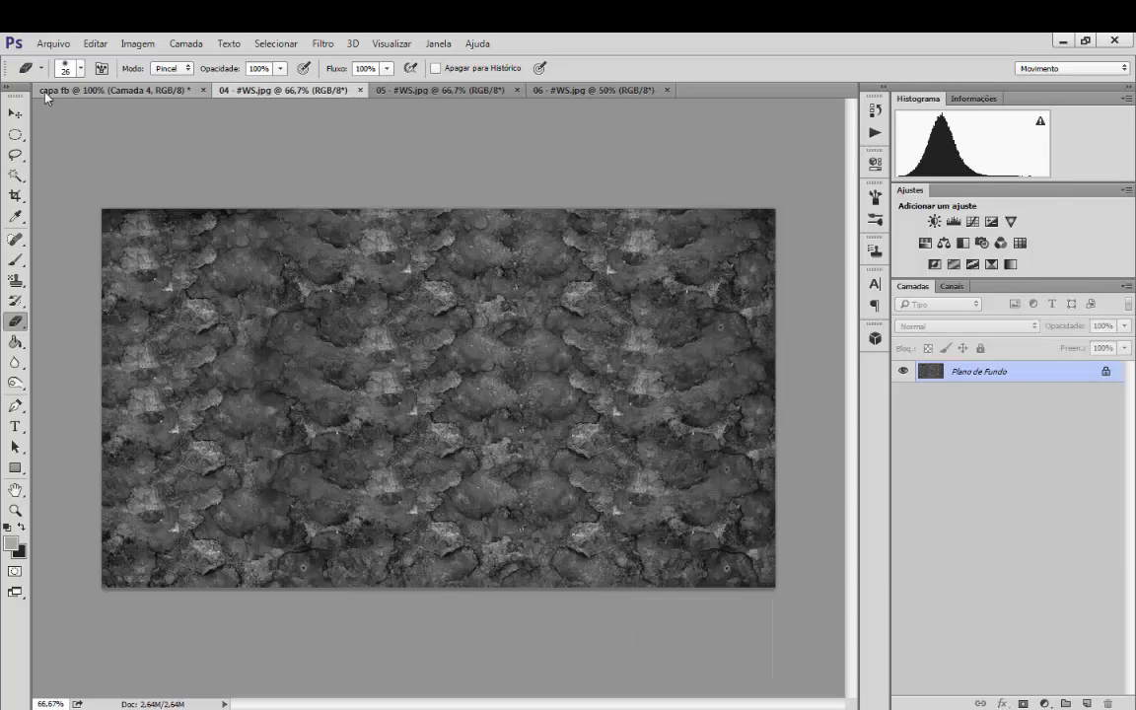
left_click(17, 111)
left_click_drag(490, 449, 326, 392)
left_click(636, 375)
Clip the rocky 04 - #WS texture layer to the Nick text and set its opacity to 50%
right_click(972, 461)
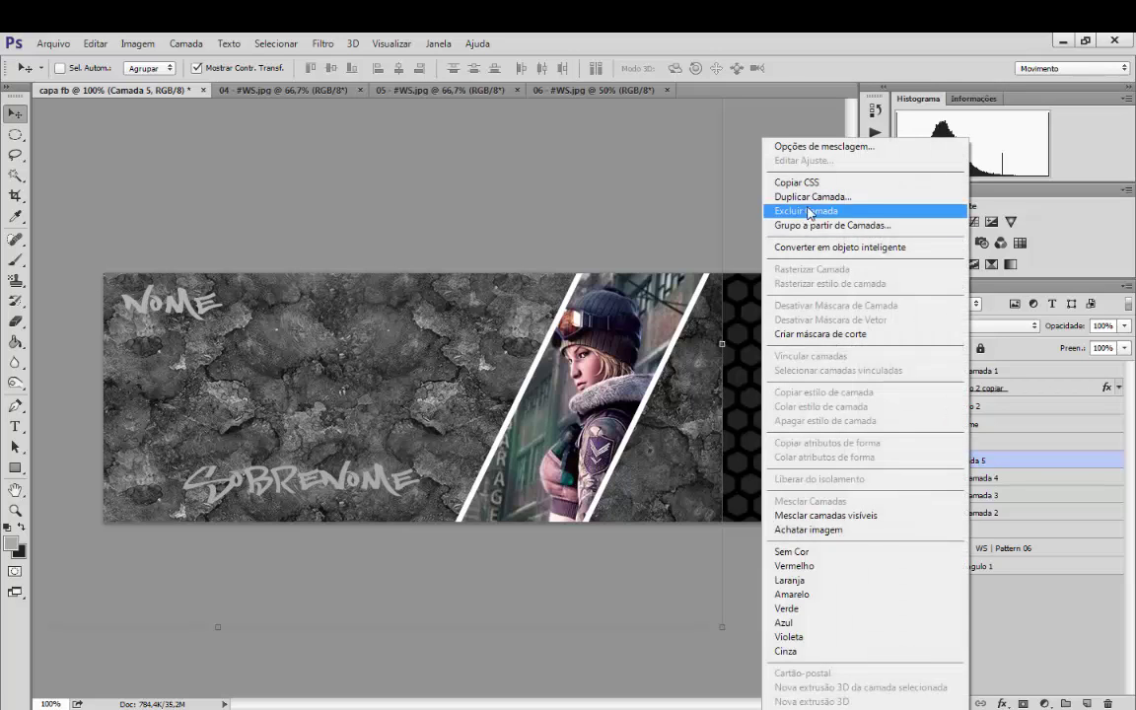
left_click(730, 310)
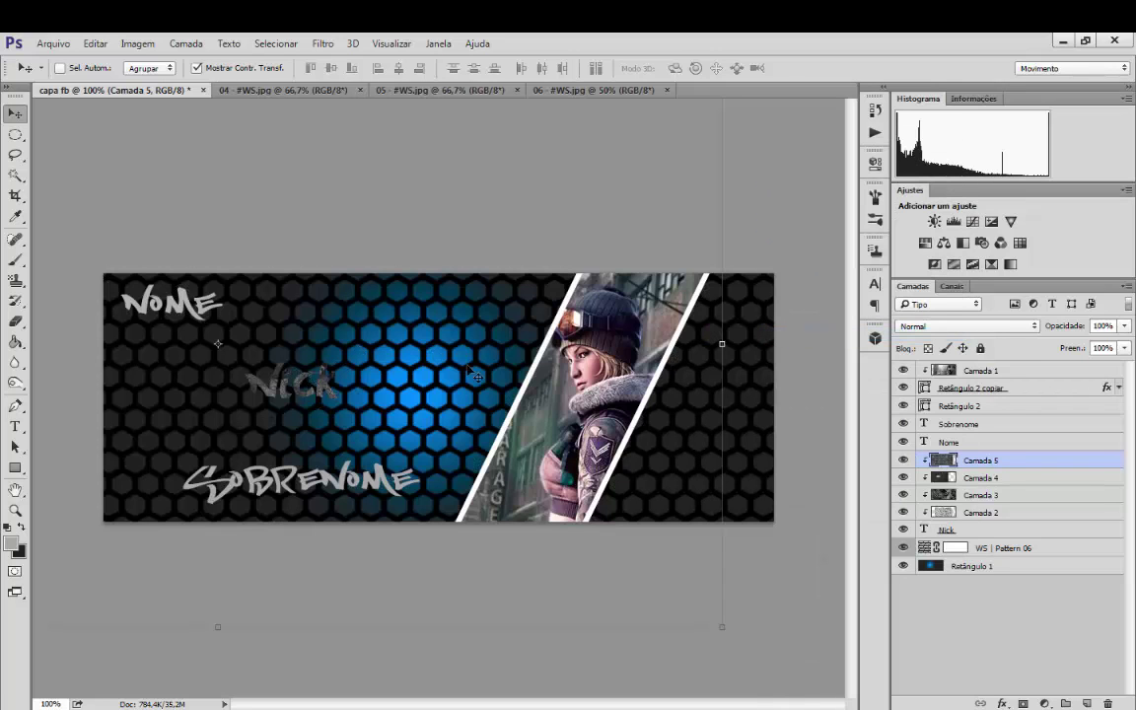
left_click(1103, 325)
type("50")
key("Return")
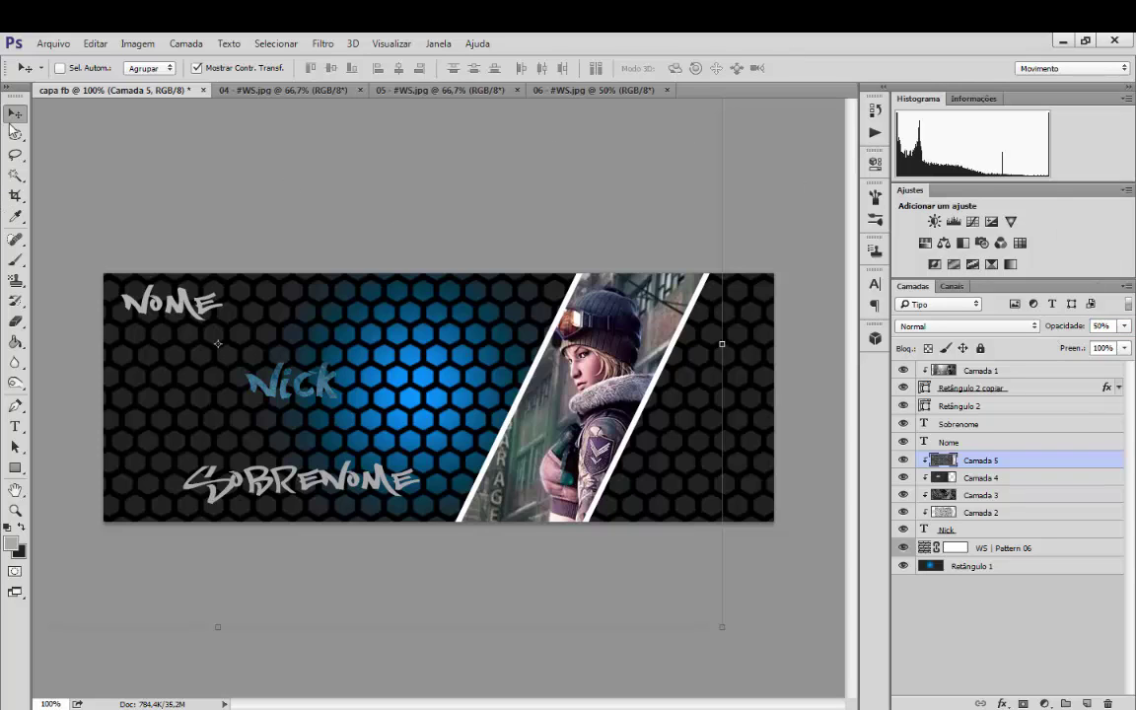
Close 04 - #WS and copy the fiery cloud texture 05 - #WS into capa fb over the Nick text, converting its colours
left_click(298, 89)
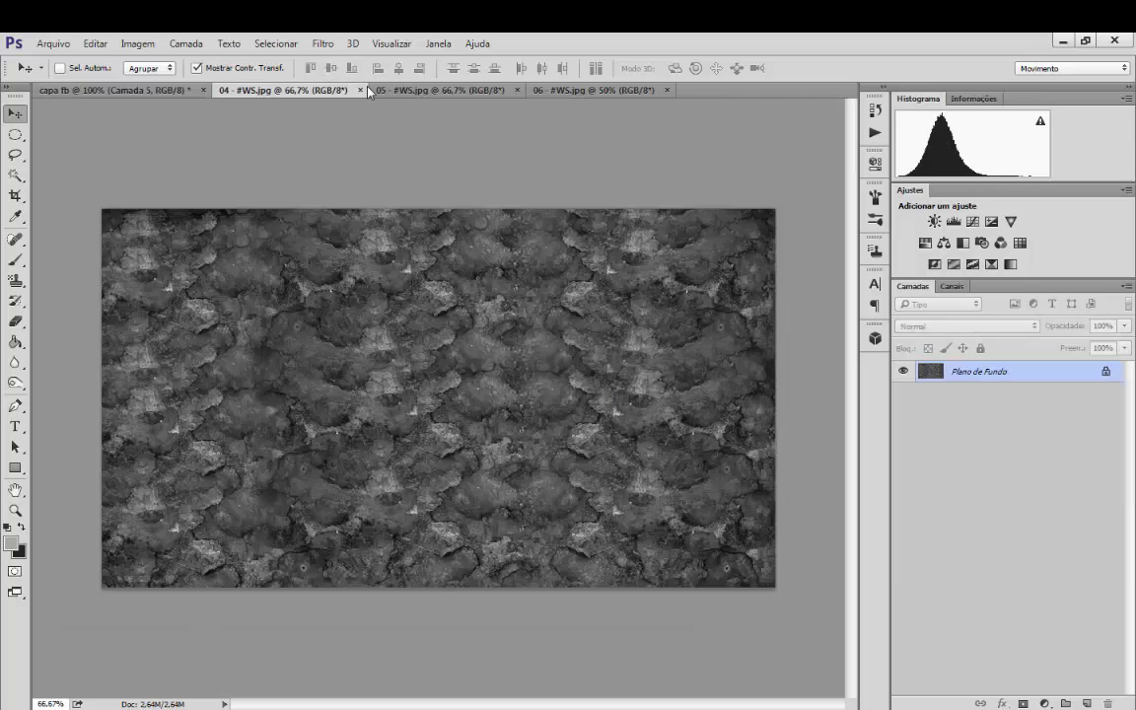
left_click(362, 90)
left_click(276, 89)
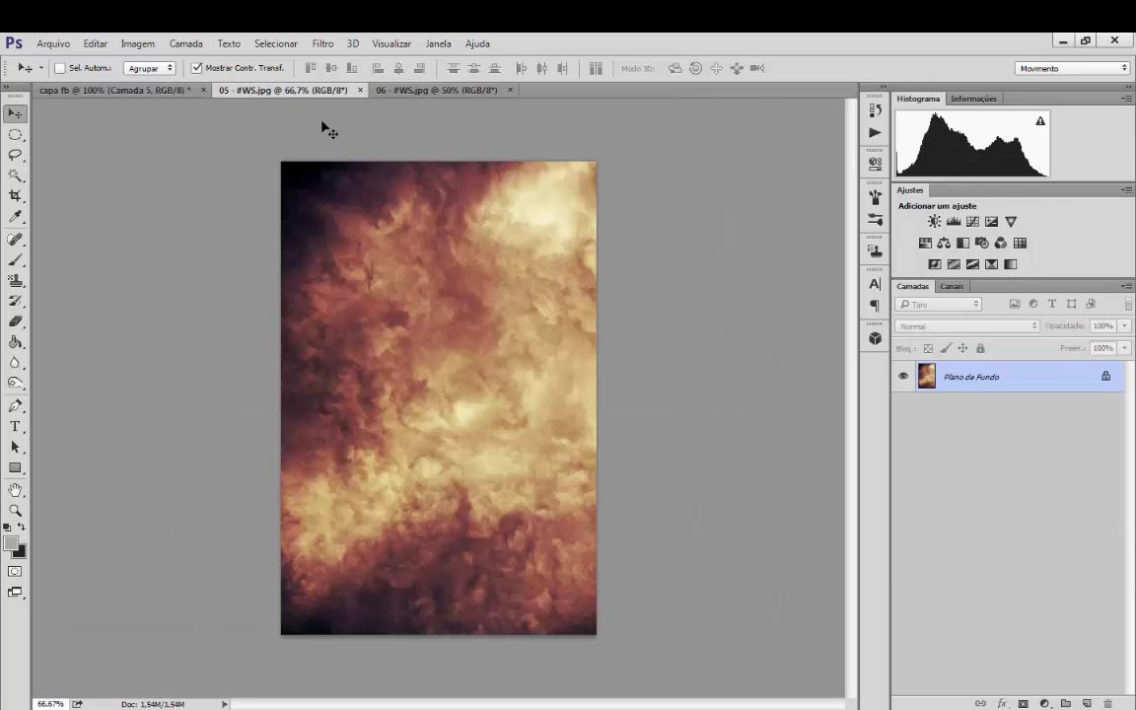
left_click_drag(507, 401, 252, 281)
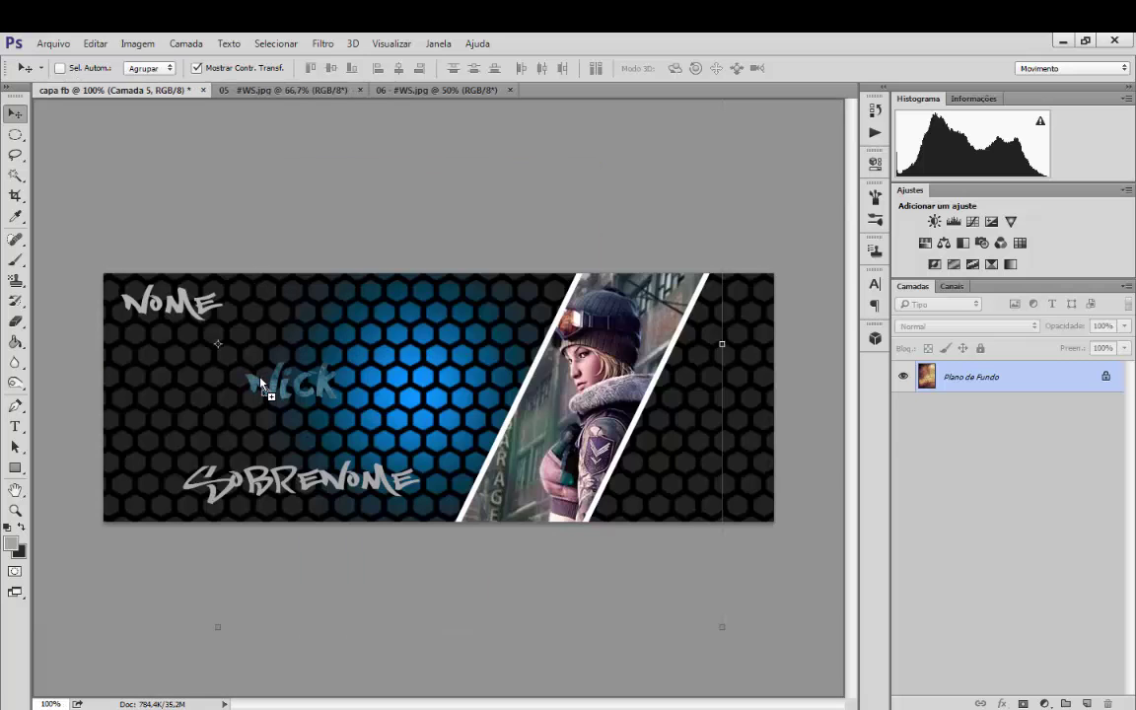
left_click_drag(261, 383, 366, 452)
key("Return")
Clip the fiery cloud texture layer to the Nick text and set its opacity to 20%
right_click(1007, 467)
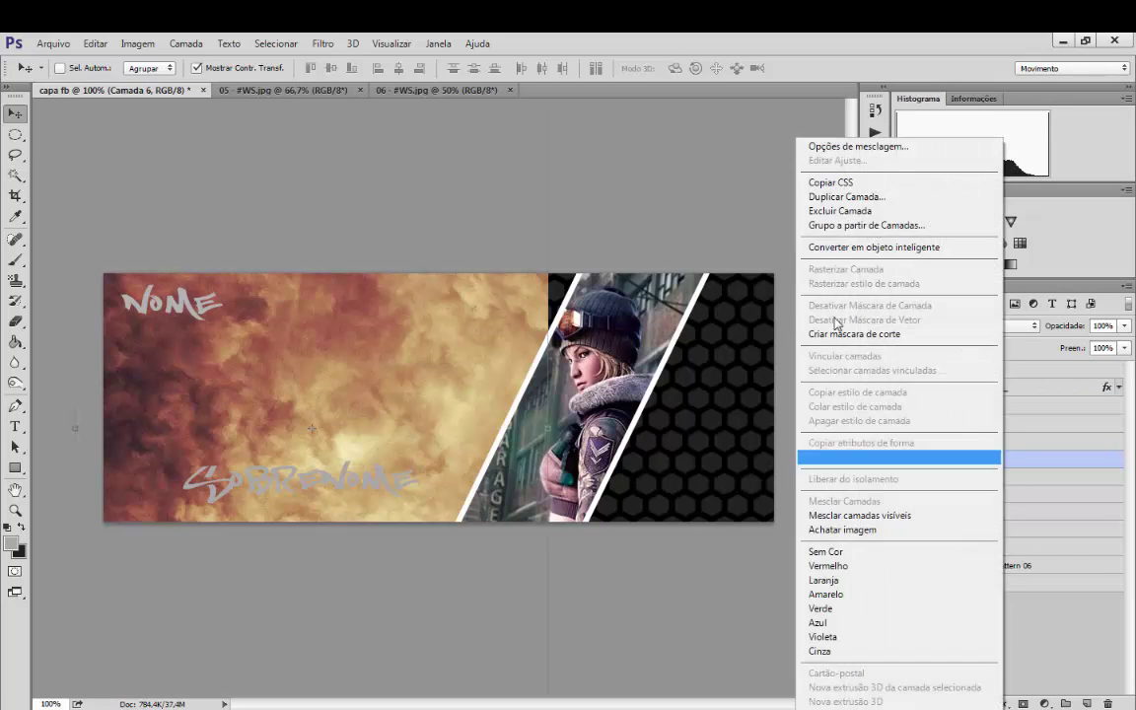
left_click(864, 335)
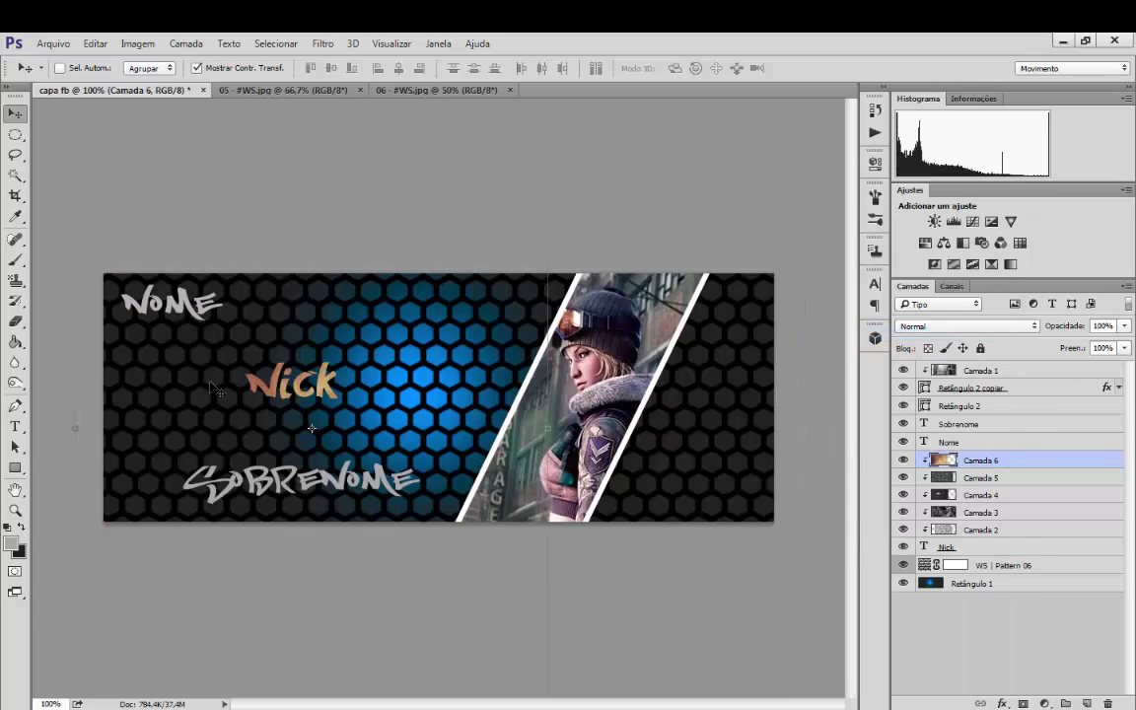
left_click(1105, 327)
type("40")
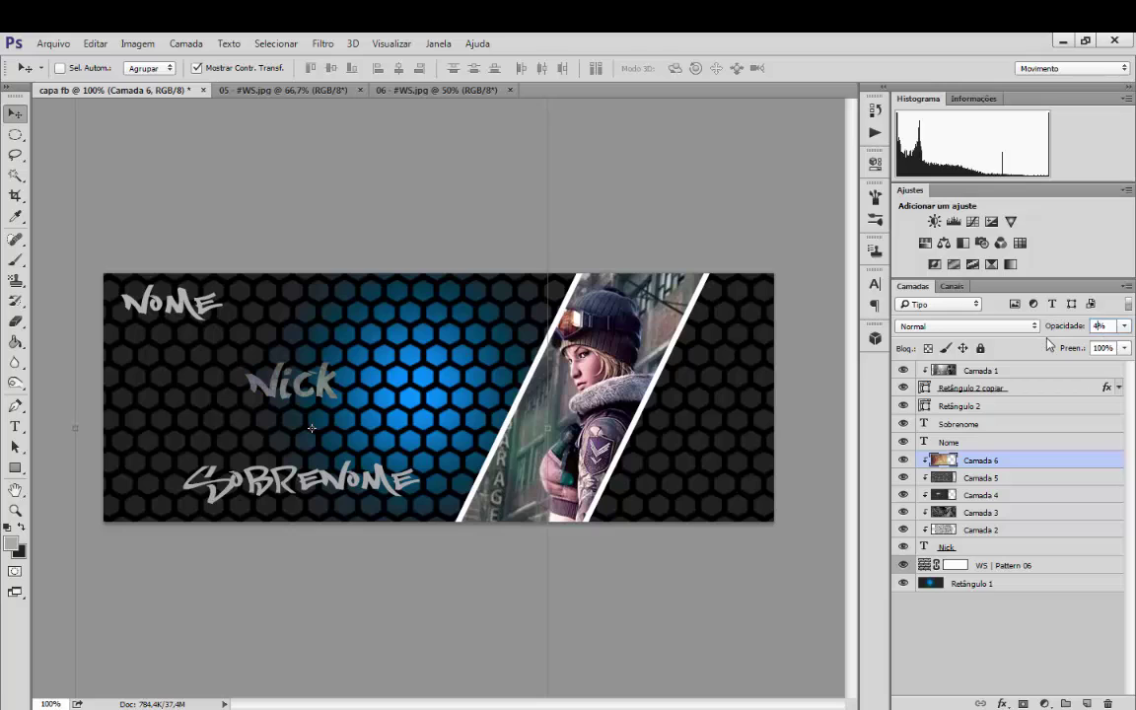
key("BackSpace")
type("30")
key("BackSpace")
key("BackSpace")
type("20")
Shift the clipped fiery cloud texture slightly across the Nick text and close the 05 - #WS document
left_click_drag(299, 395, 326, 404)
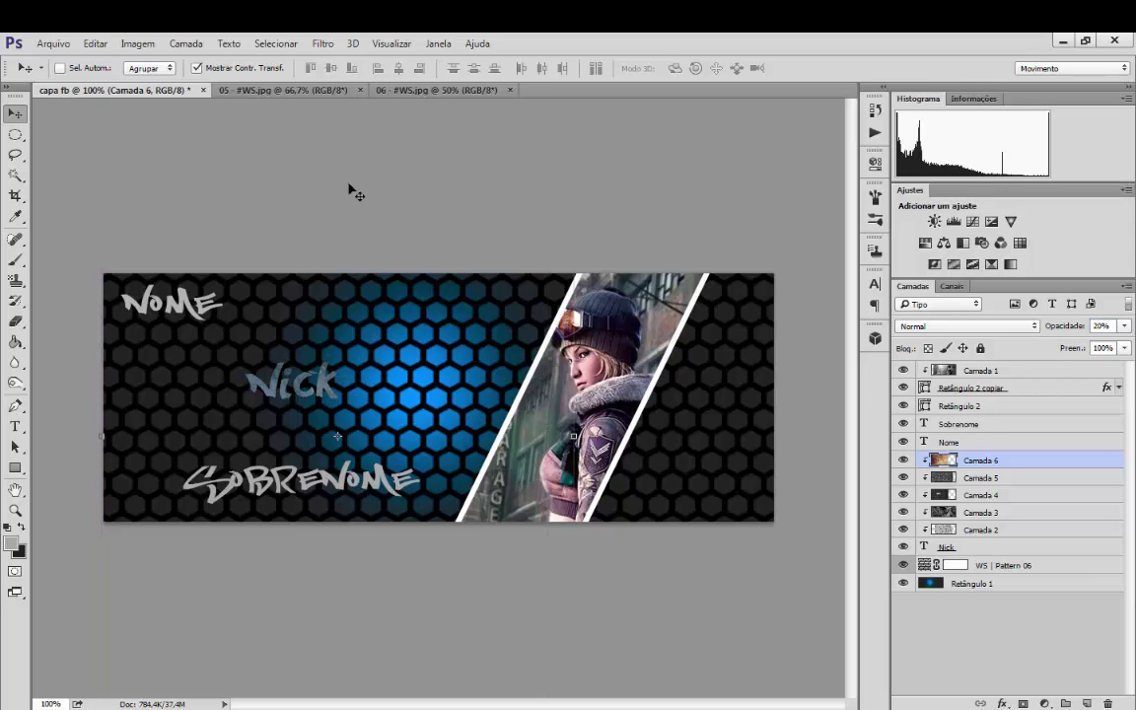
left_click(286, 90)
left_click(360, 89)
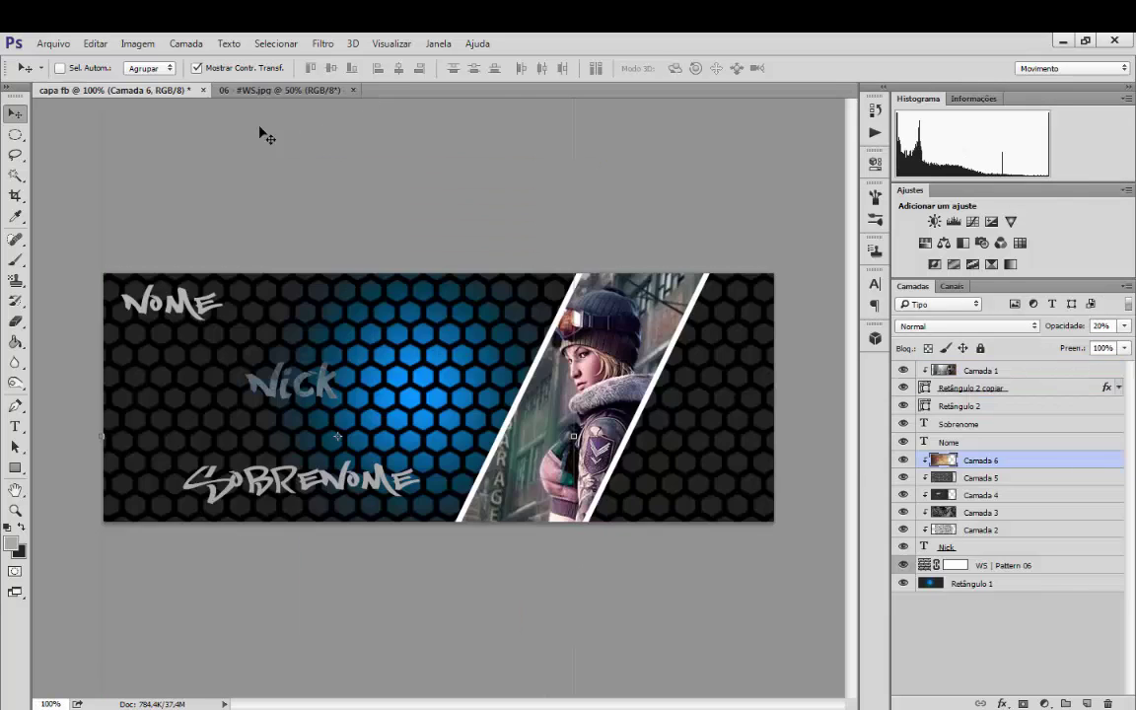
Copy the cracked concrete texture from 06 - #WS into capa fb over the Nick text, converting its colours
left_click(251, 90)
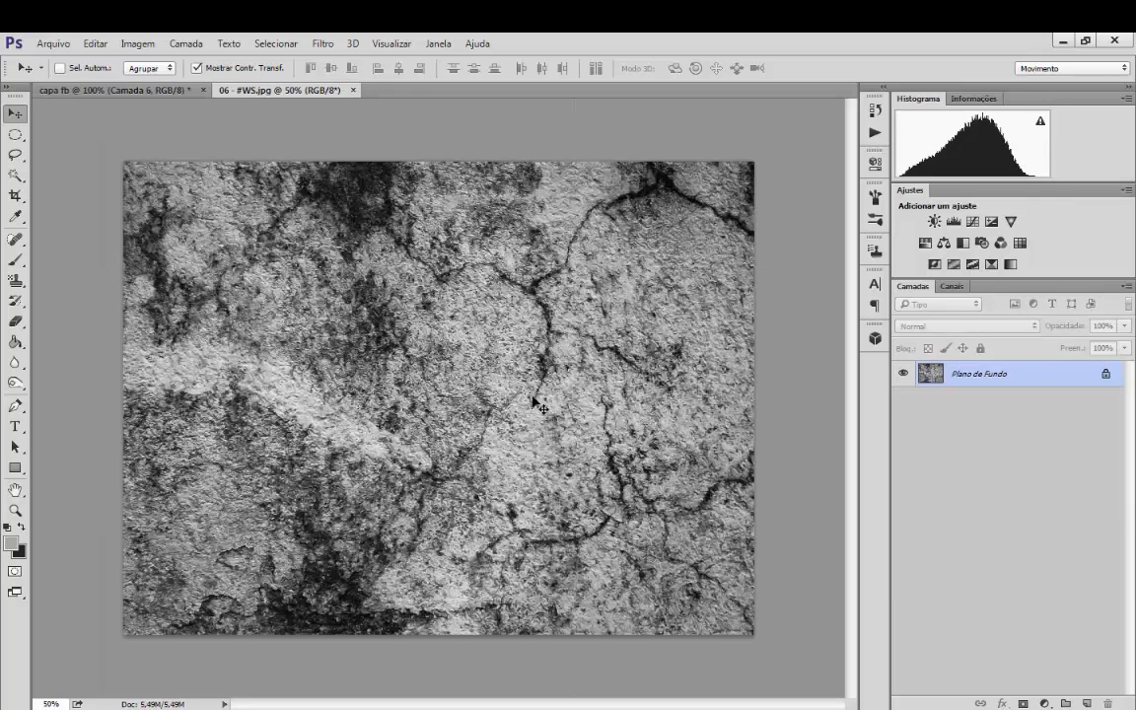
left_click_drag(533, 399, 226, 249)
left_click_drag(271, 369, 272, 372)
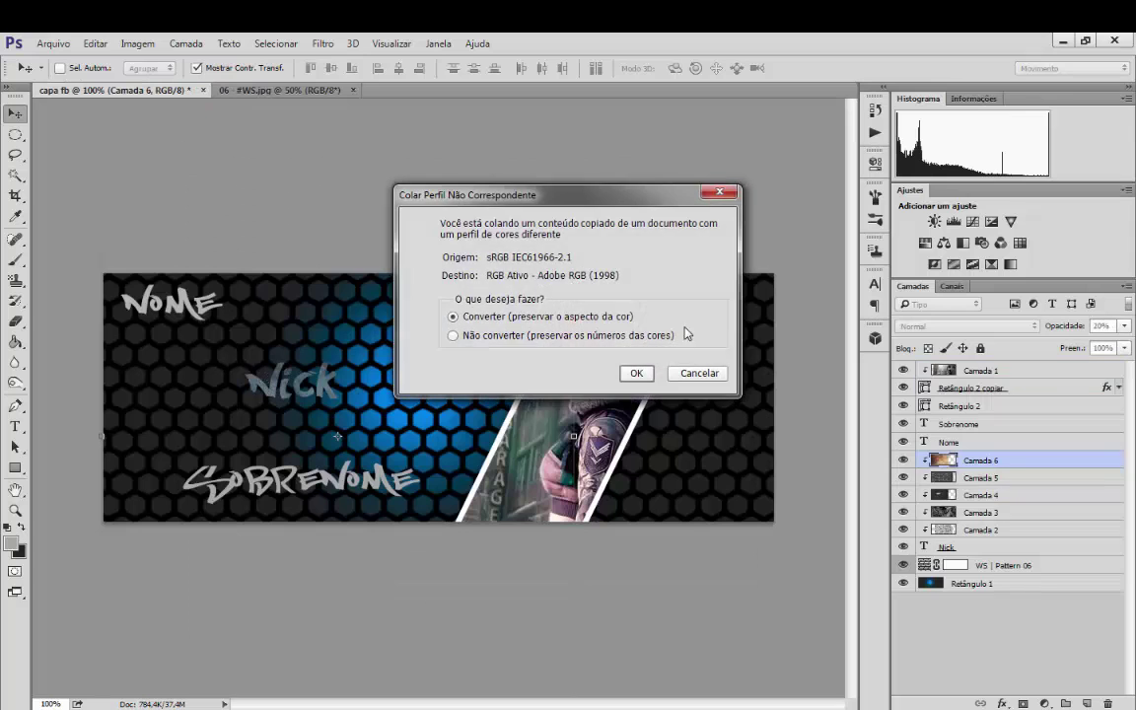
left_click(636, 374)
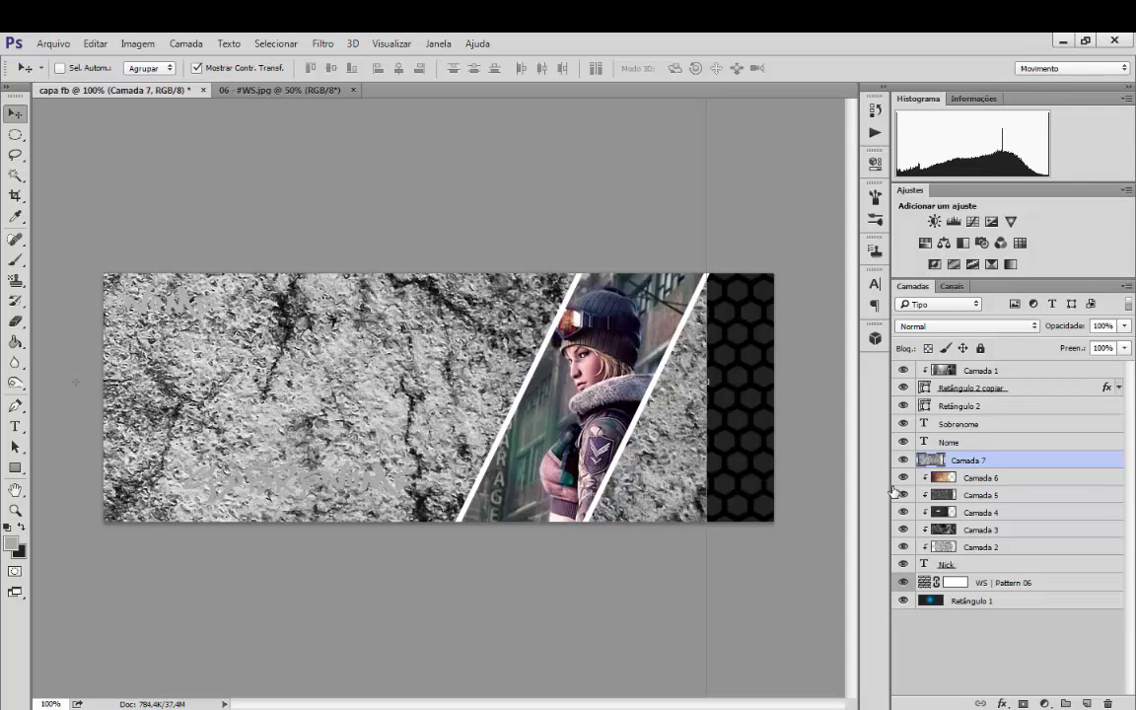
Clip the cracked concrete texture layer to the Nick text and set its opacity to 20%
right_click(962, 462)
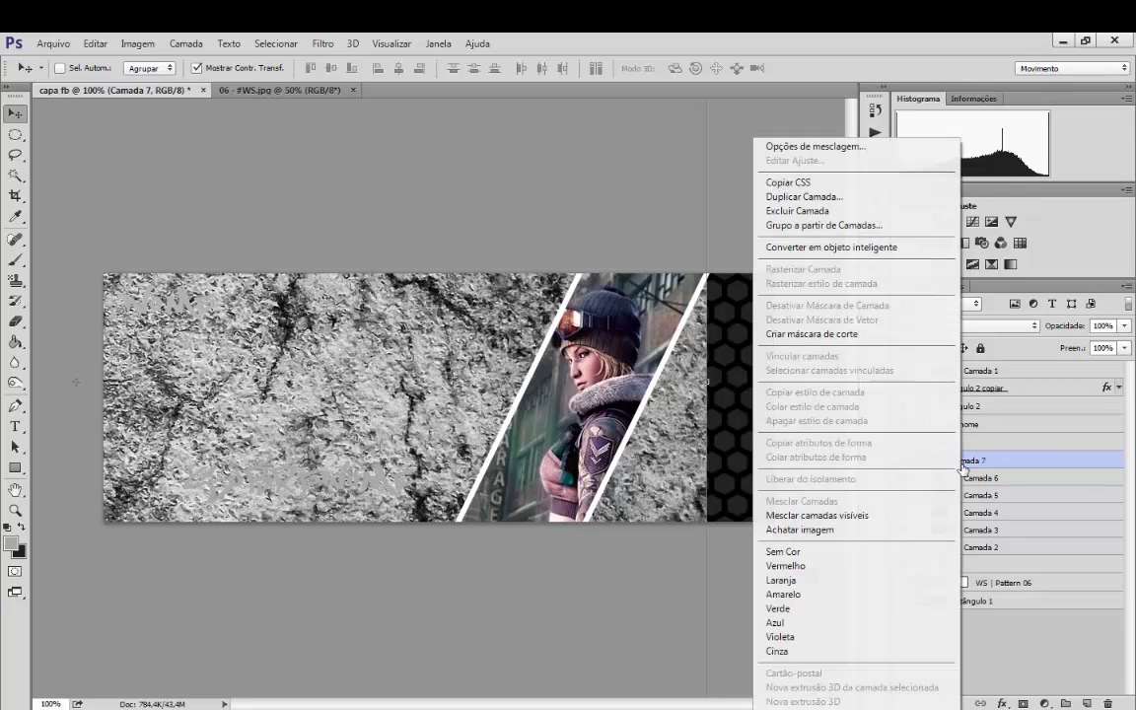
left_click(816, 333)
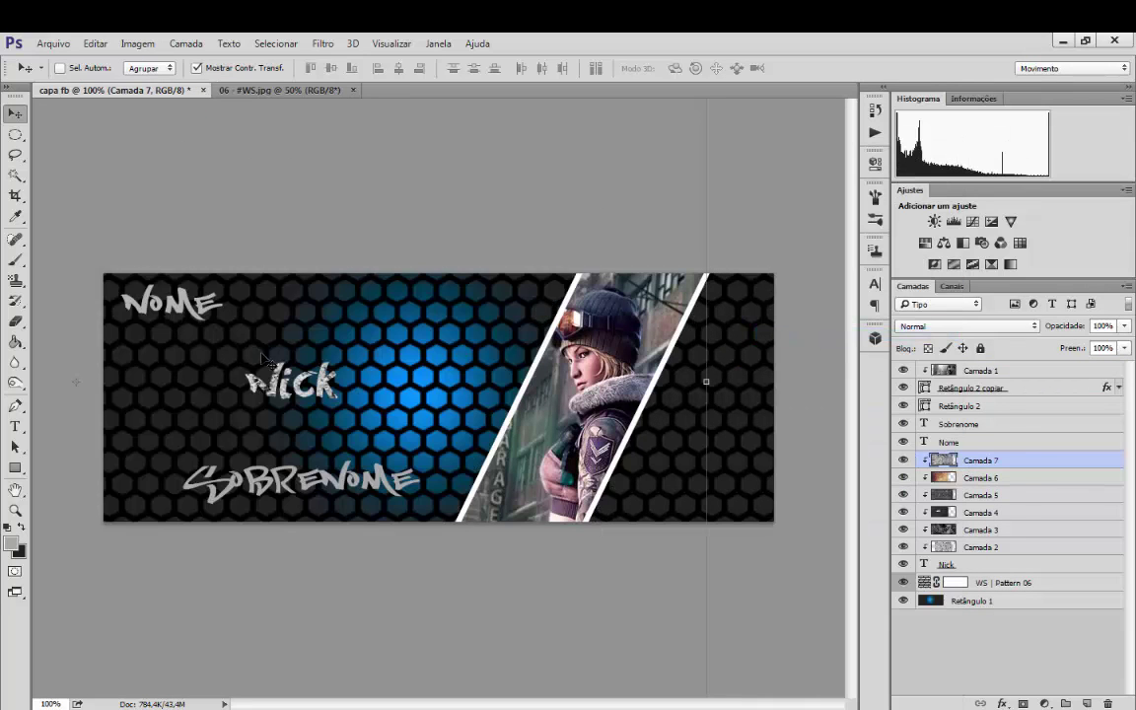
left_click(1103, 326)
type("20")
key("Return")
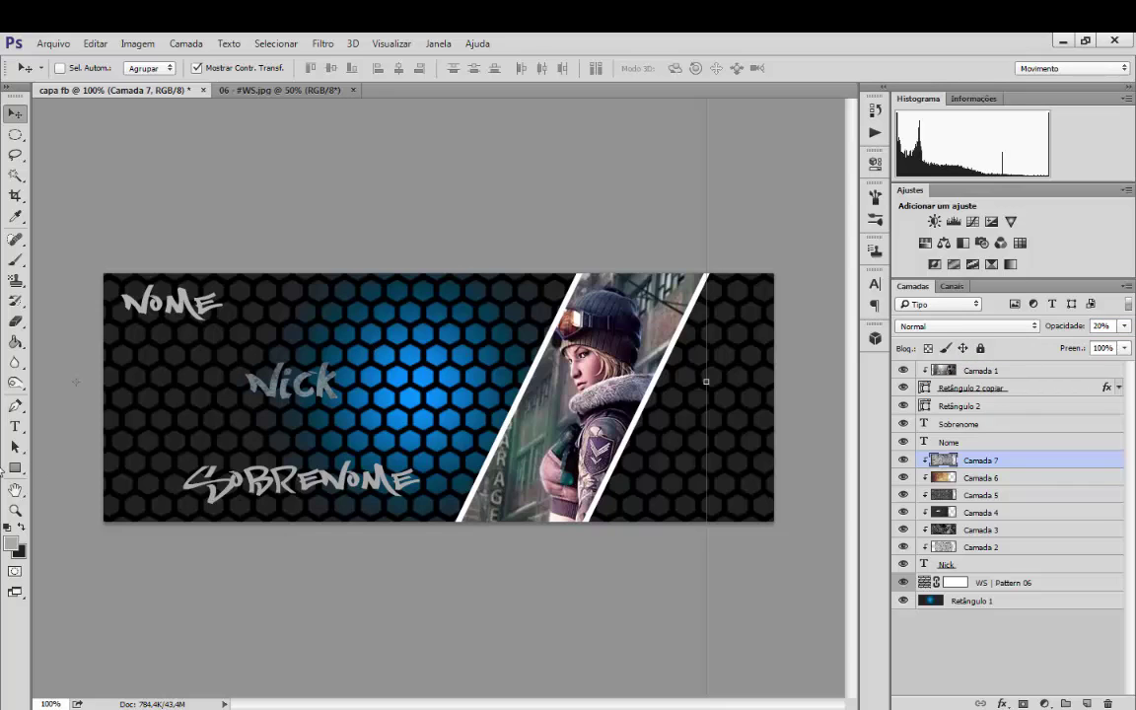
Erase the concrete texture over the first letter of the Nick text with a 26 px eraser
left_click(15, 321)
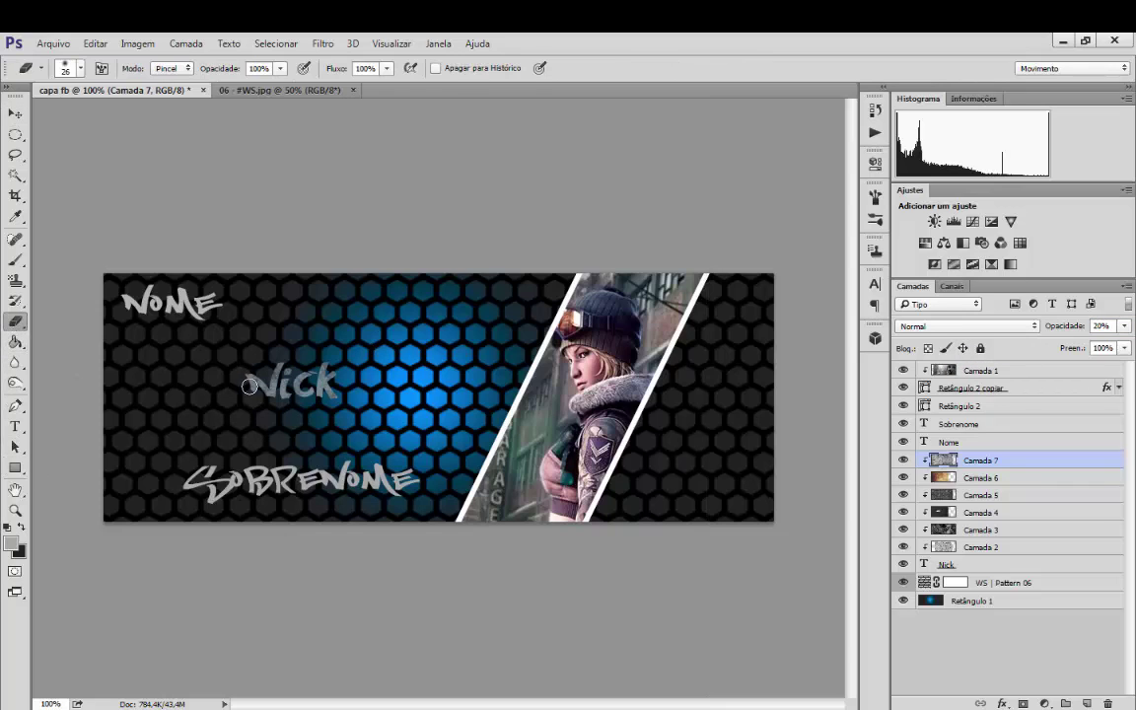
mouse_move(279, 382)
left_mouse_down()
mouse_move(335, 382)
mouse_move(253, 385)
left_mouse_up()
left_click(15, 114)
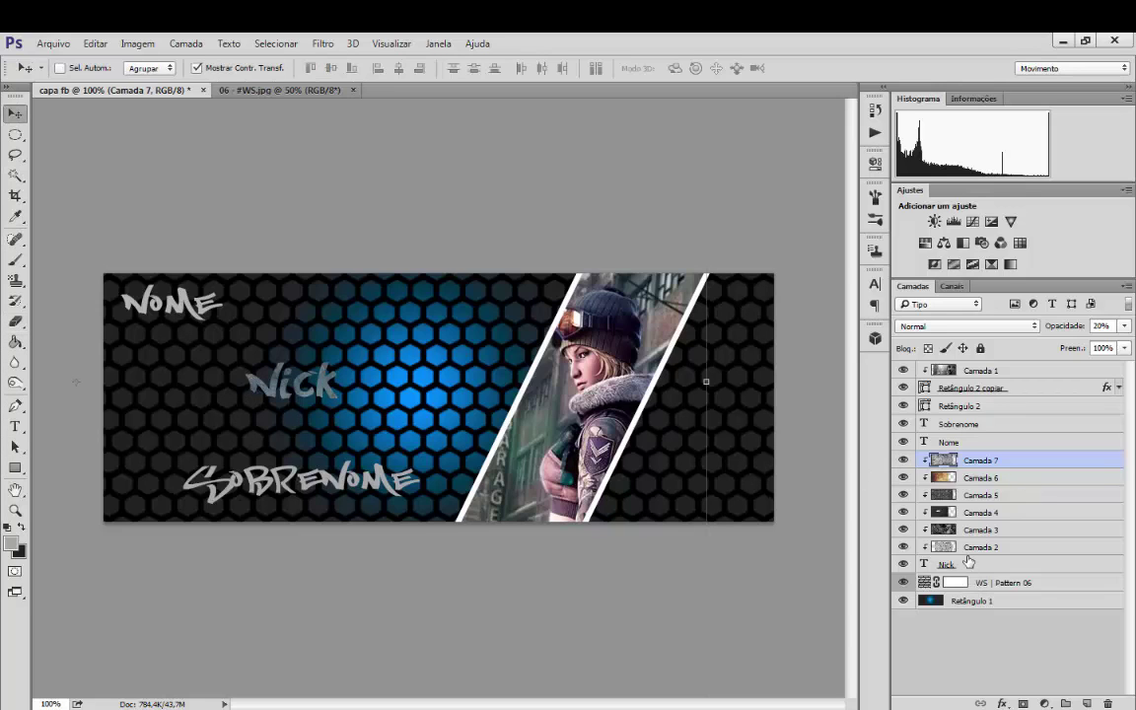
Add a 3 px outside stroke to the Nick text through its layer style
left_click(967, 565)
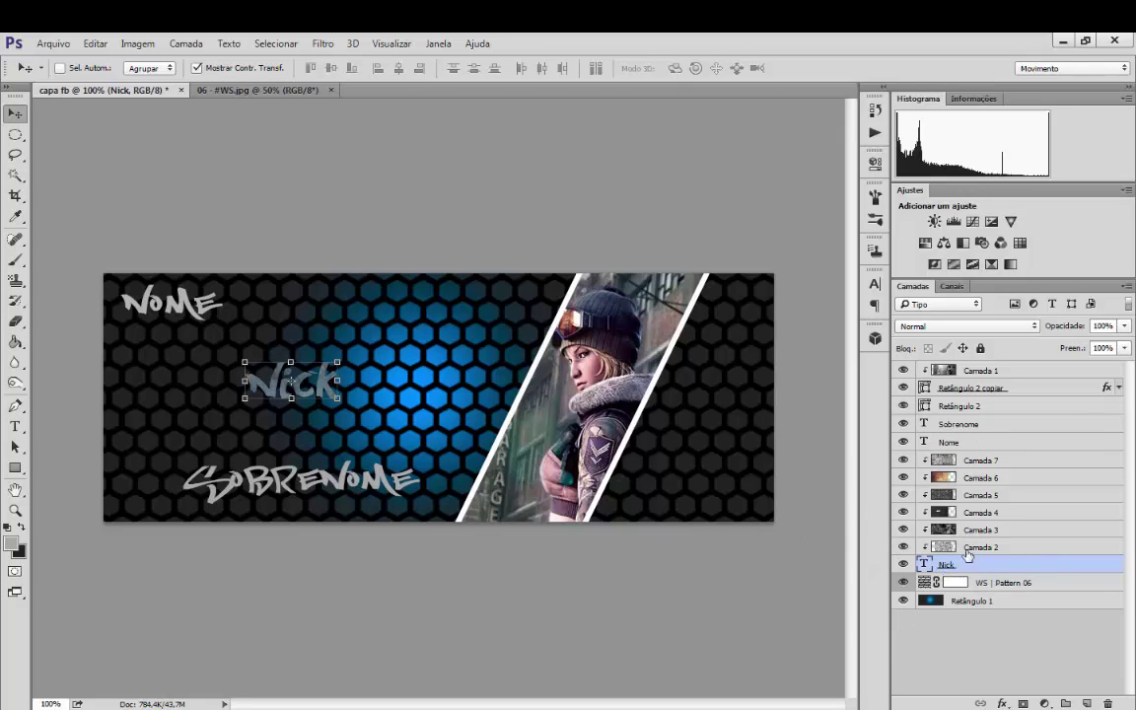
right_click(956, 571)
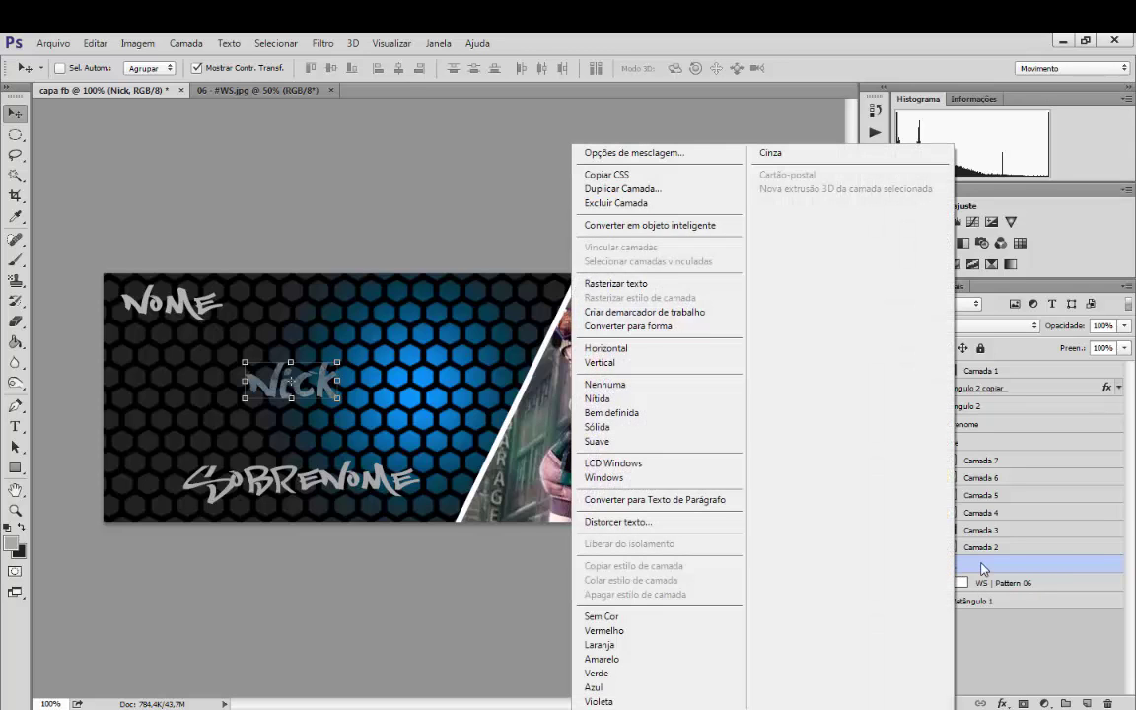
left_click(983, 569)
right_click(979, 566)
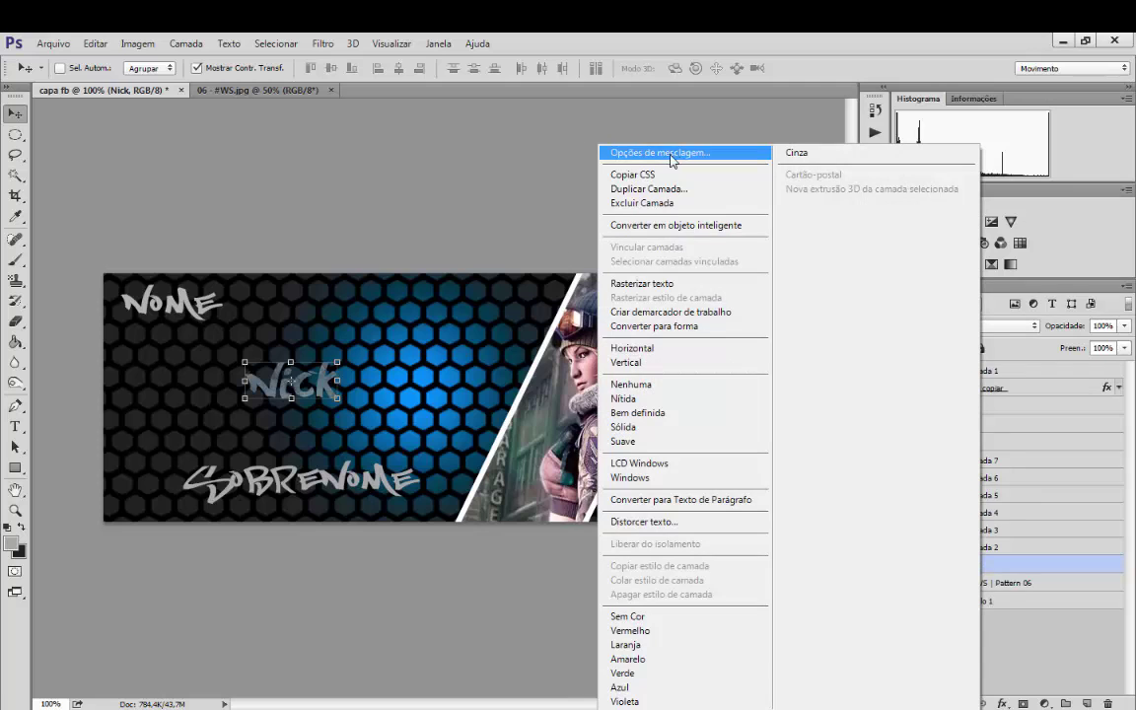
left_click(696, 157)
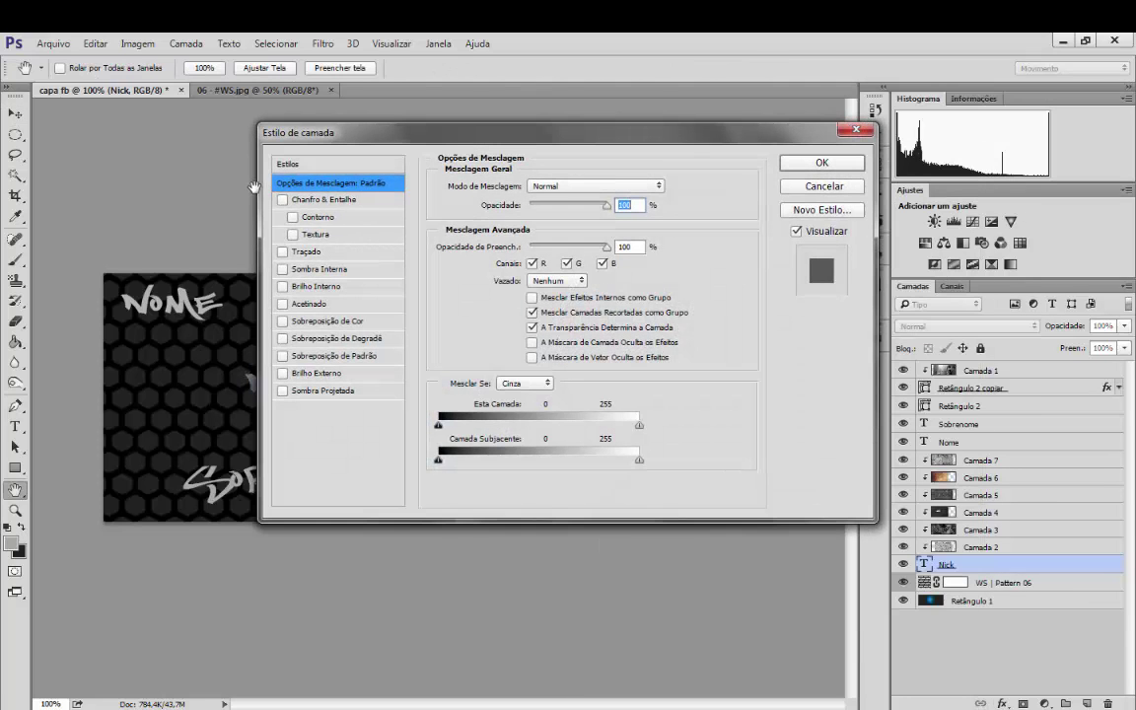
left_click_drag(424, 132, 769, 165)
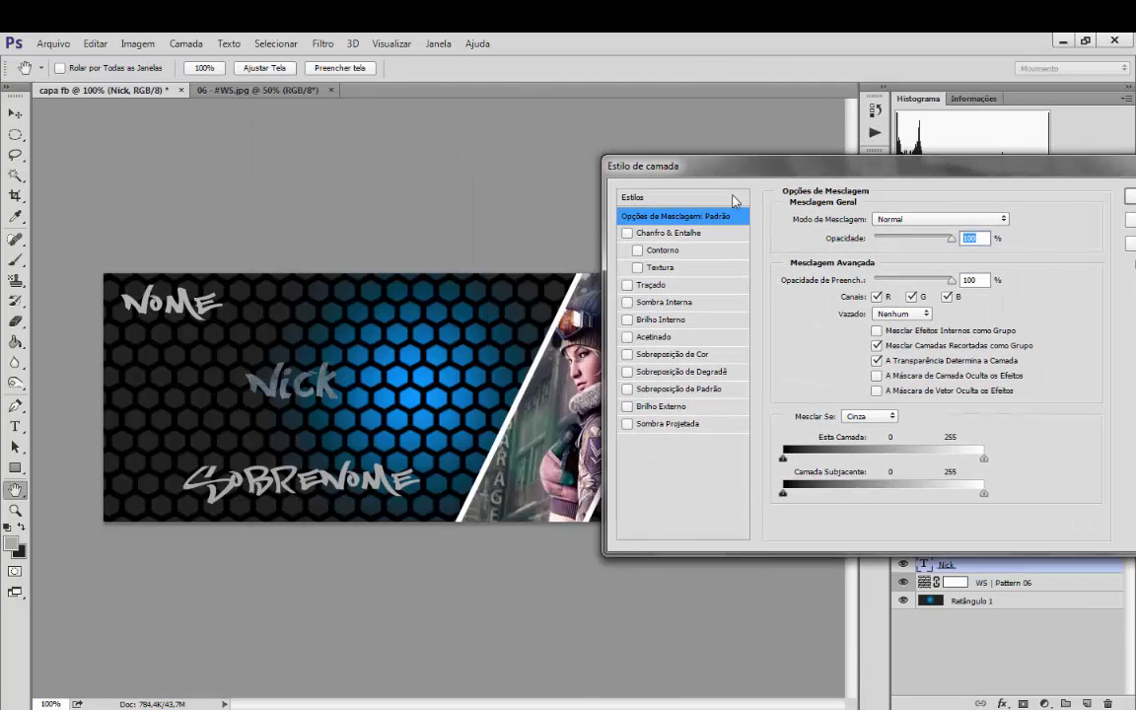
left_click(629, 286)
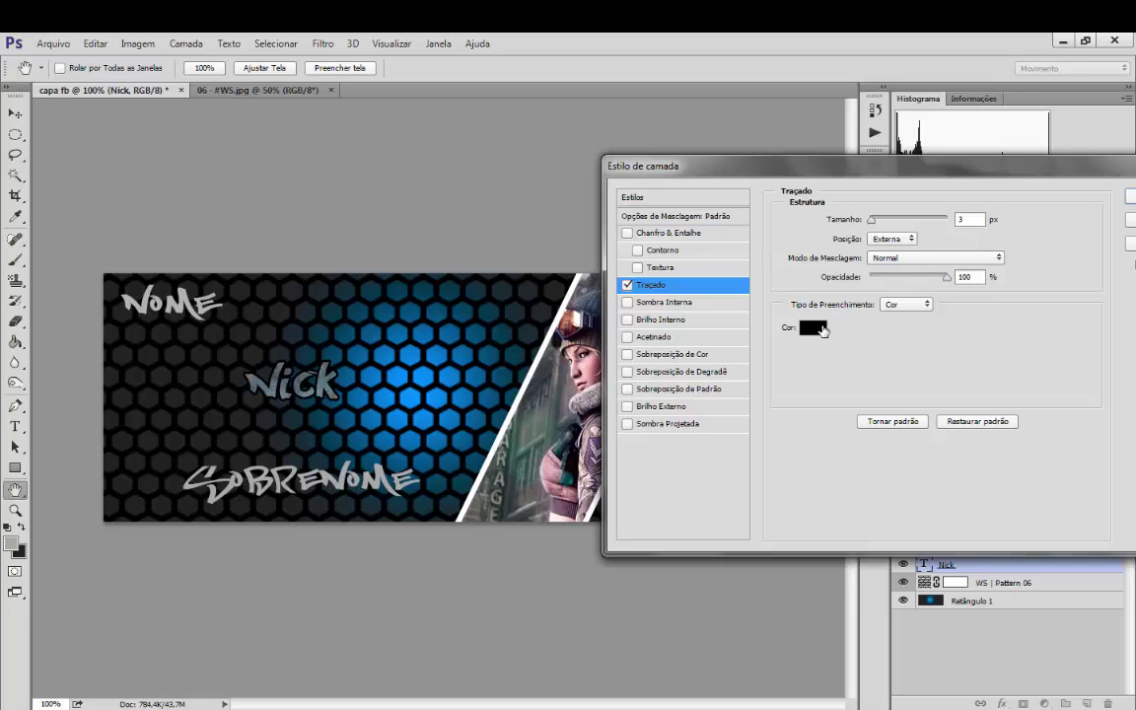
Set the Nick text's stroke colour to a dark shade of the blue 008fff
left_click(823, 330)
left_click_drag(667, 334, 784, 358)
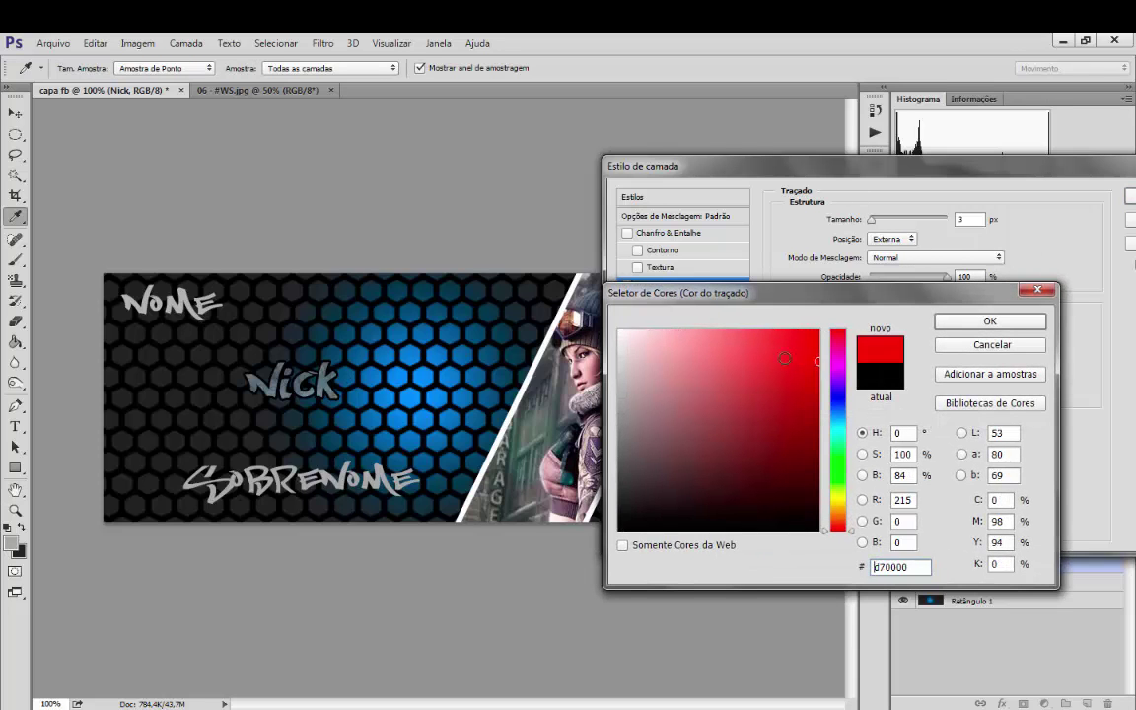
left_click(620, 332)
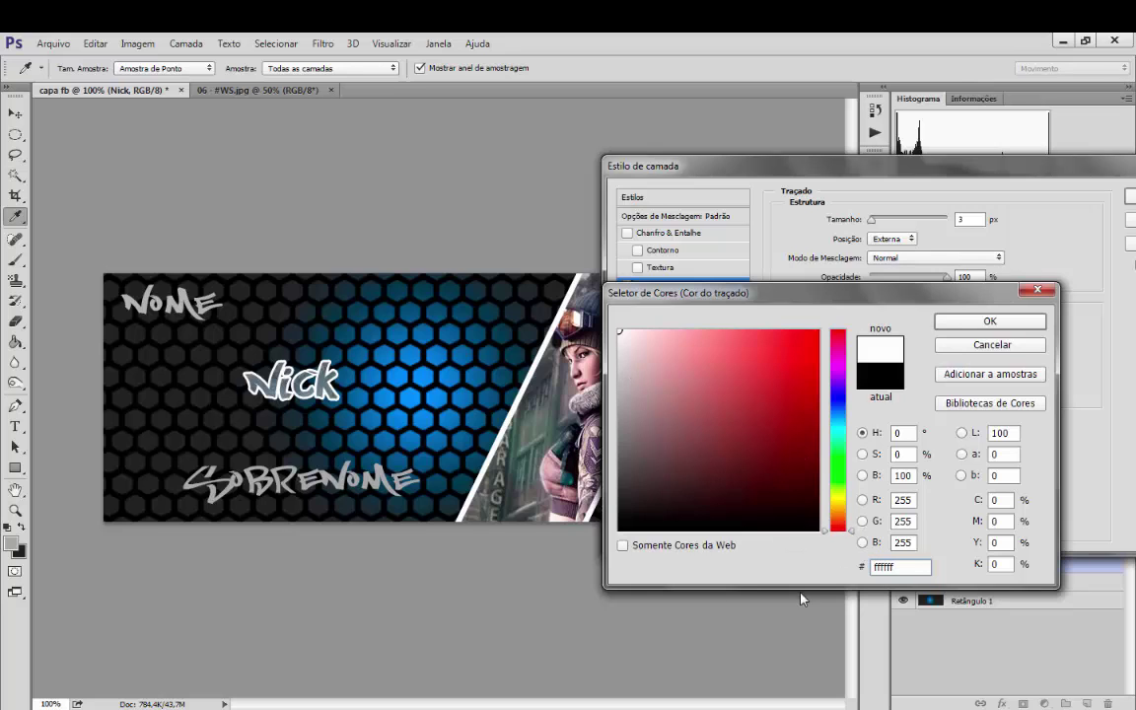
type("008")
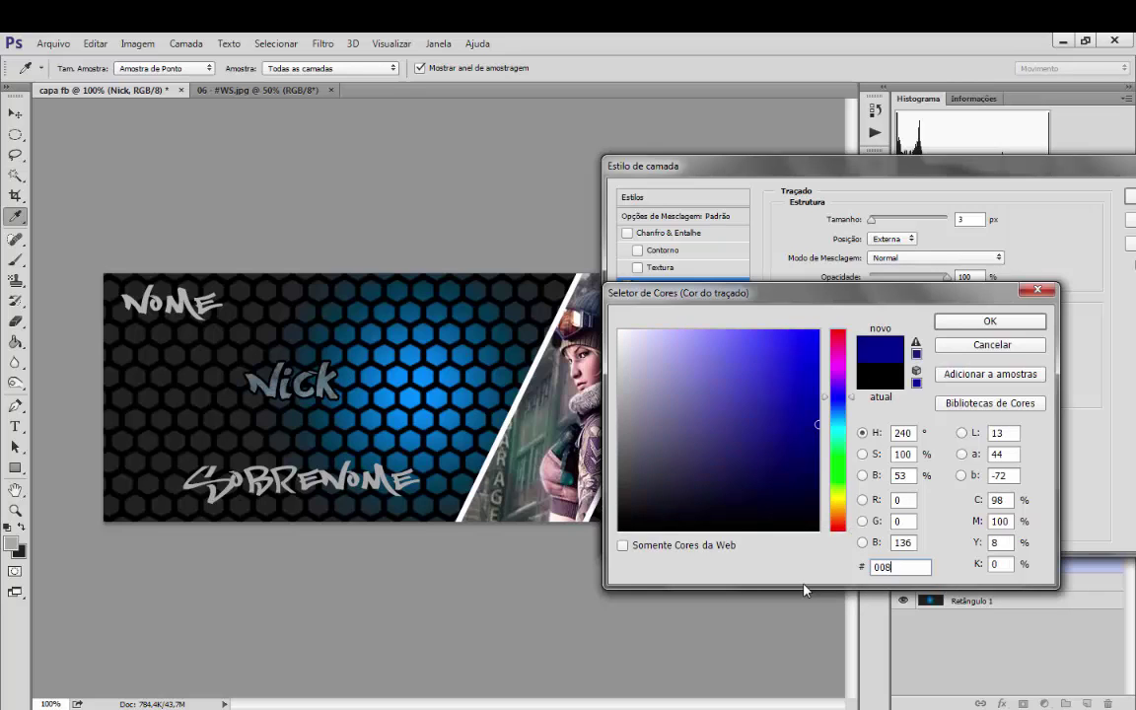
type("fff")
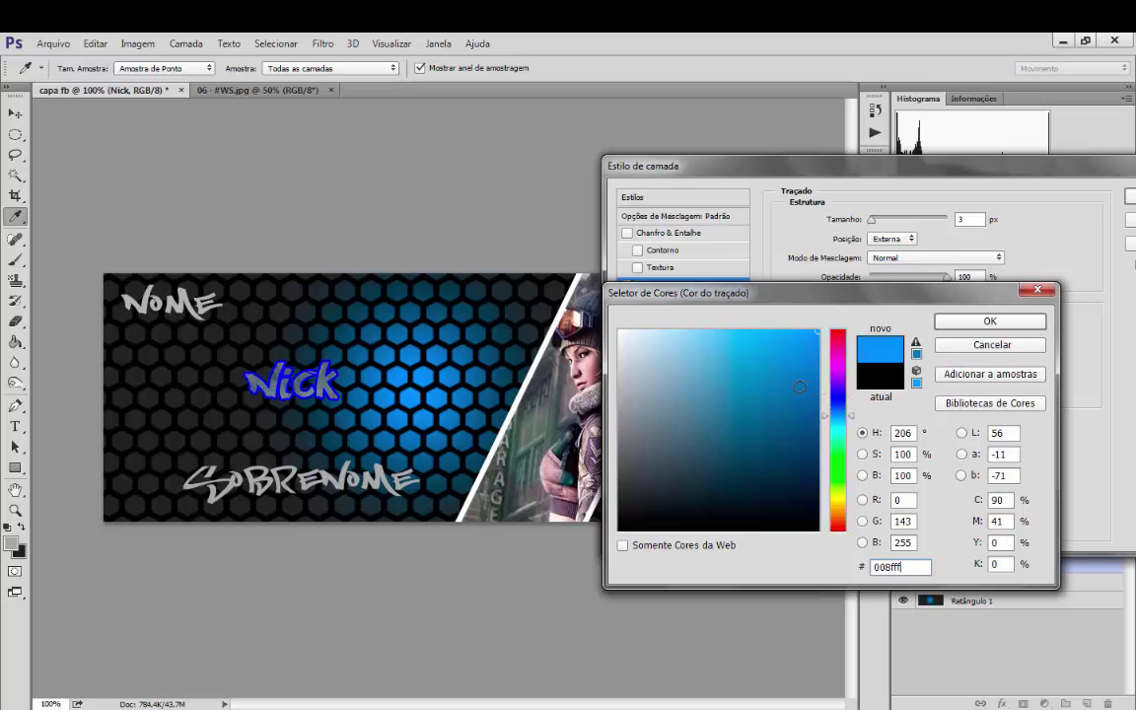
mouse_move(798, 372)
left_mouse_down()
mouse_move(761, 408)
mouse_move(776, 440)
mouse_move(772, 449)
mouse_move(755, 436)
mouse_move(763, 467)
left_mouse_up()
left_click(988, 321)
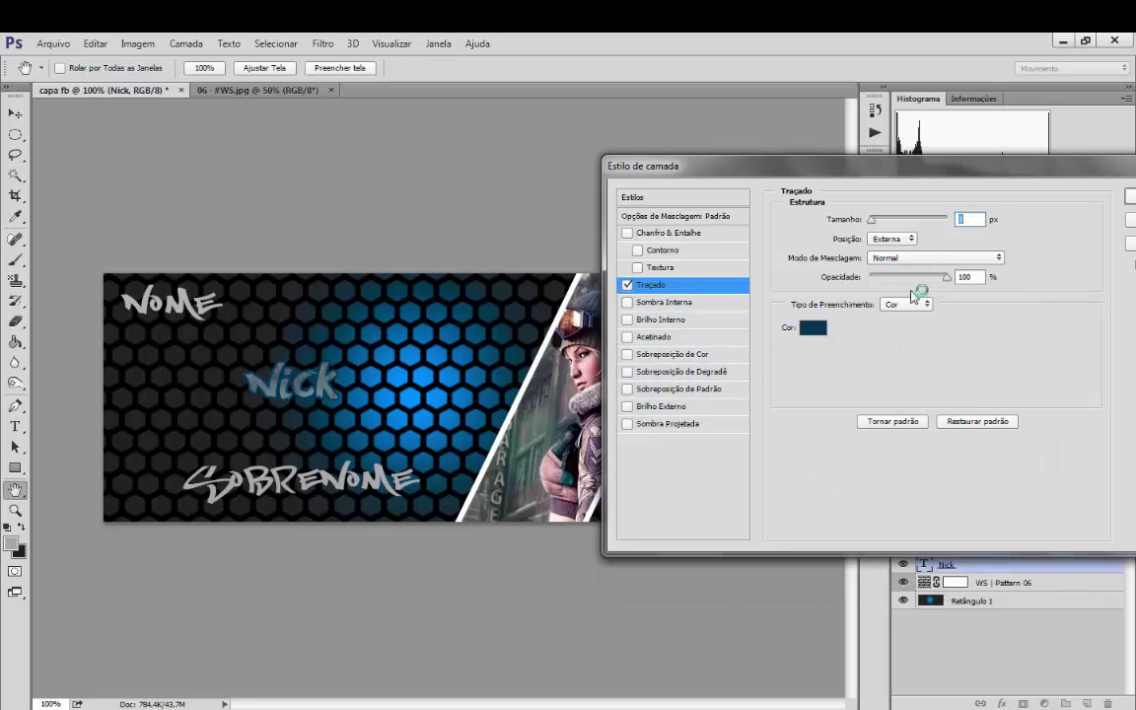
Try a drop shadow on the Nick text, switch it off again, and apply the layer style with only the stroke
left_click_drag(994, 176, 666, 160)
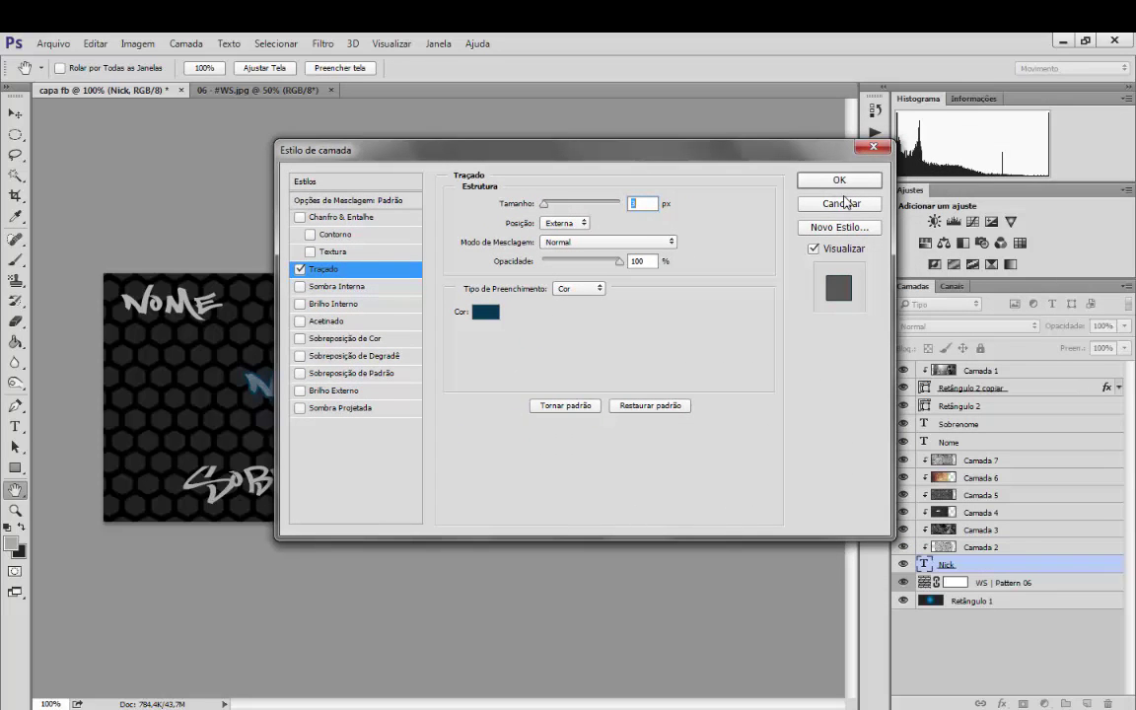
left_click_drag(429, 157, 658, 129)
left_click(555, 379)
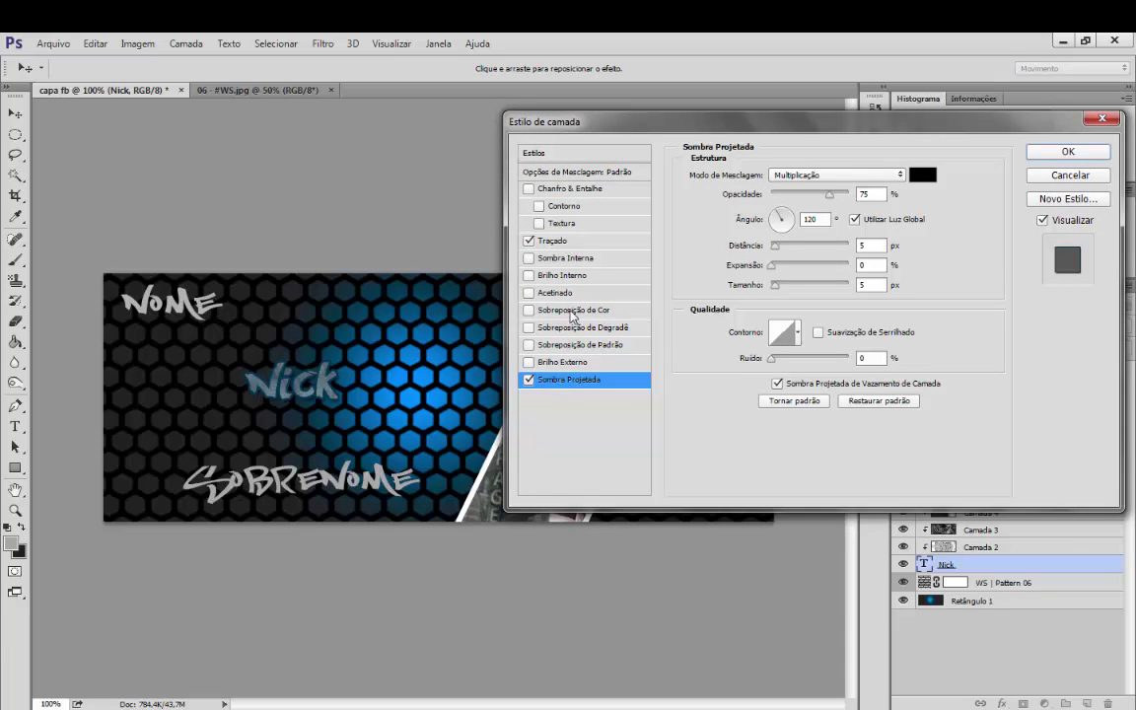
left_click(530, 380)
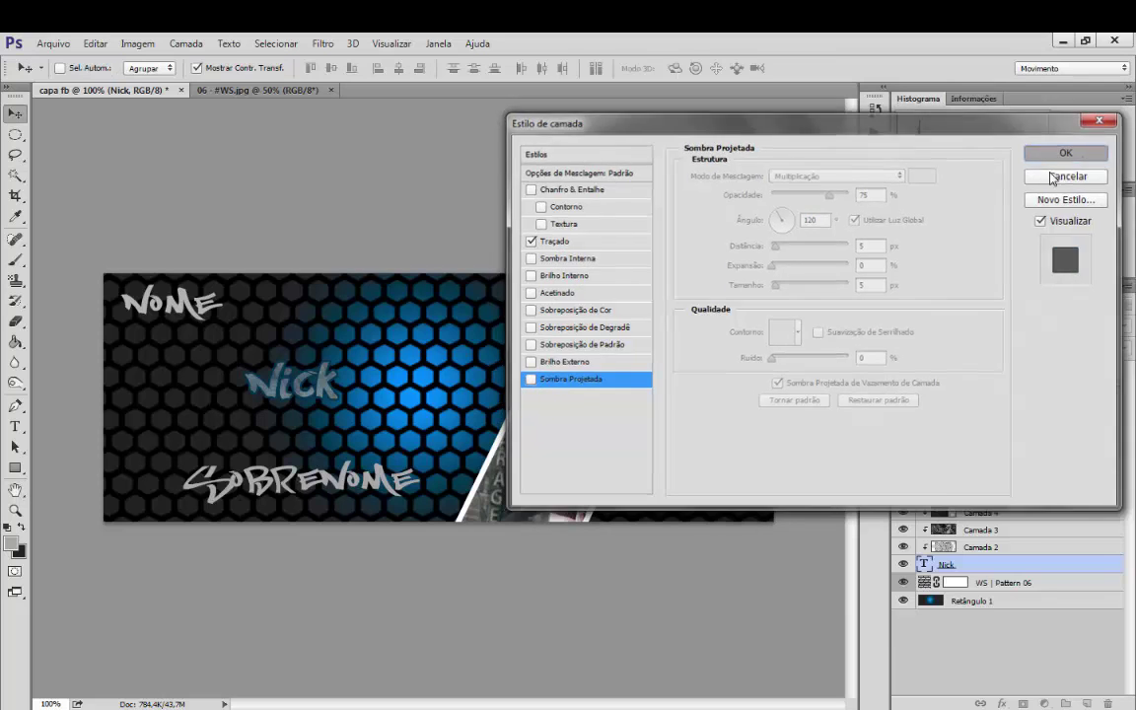
left_click(1074, 153)
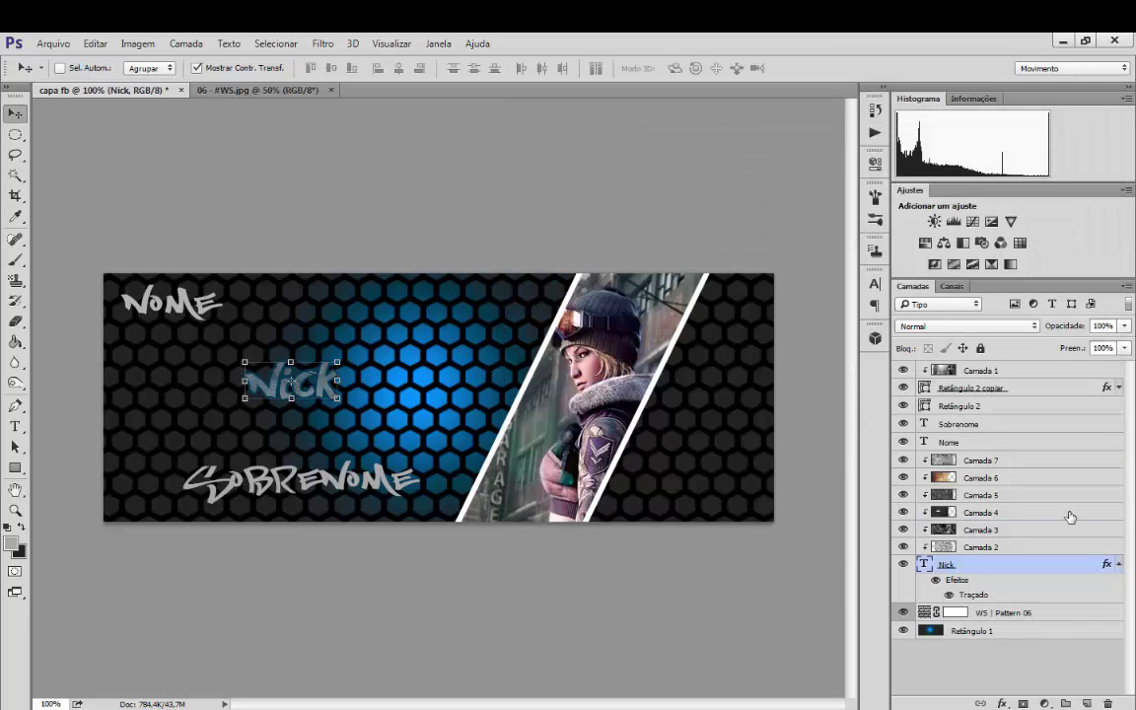
left_click(1120, 566)
left_click(949, 426)
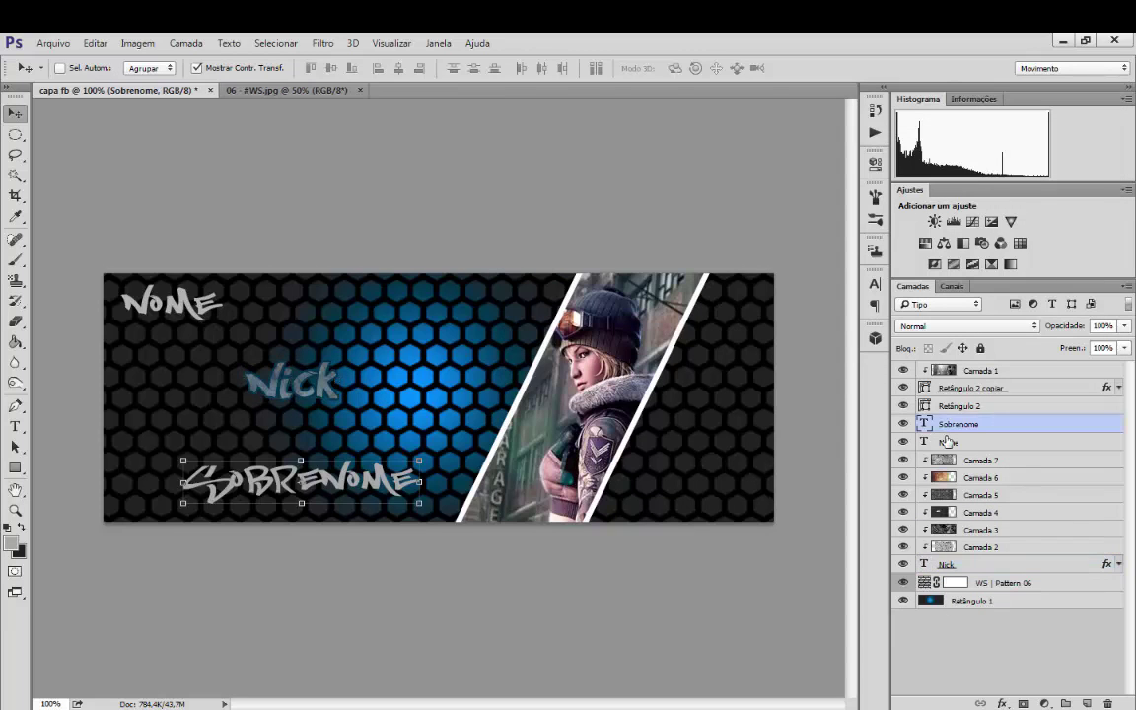
left_click(949, 443, "ctrl")
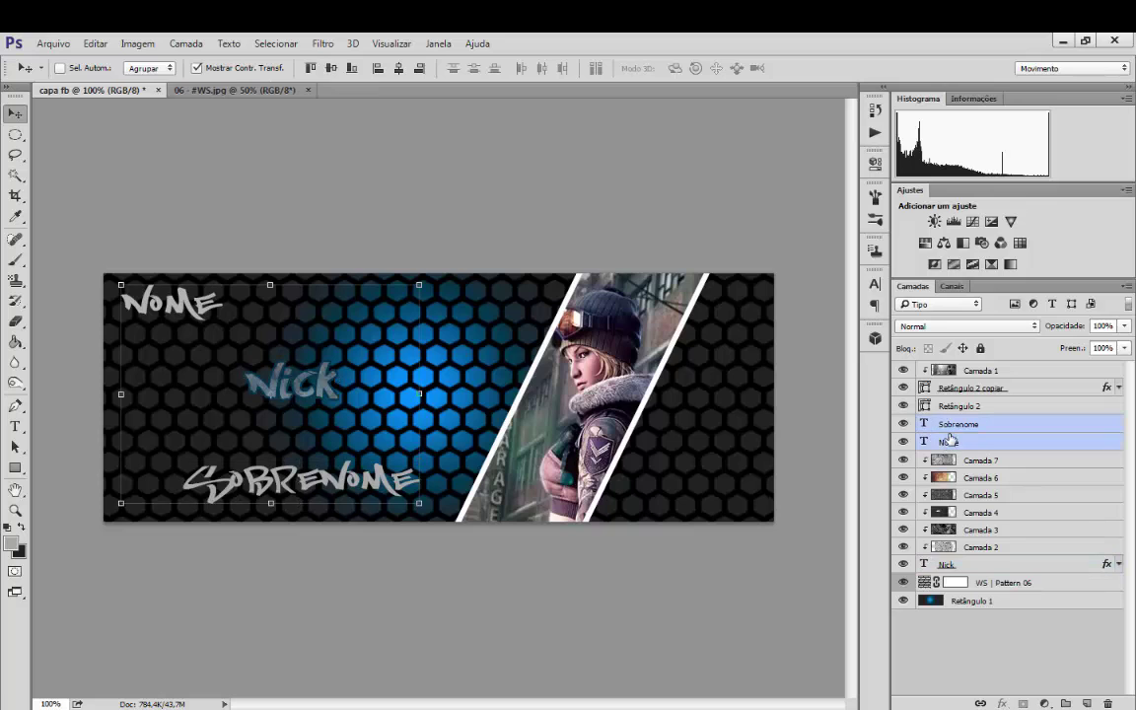
right_click(949, 443)
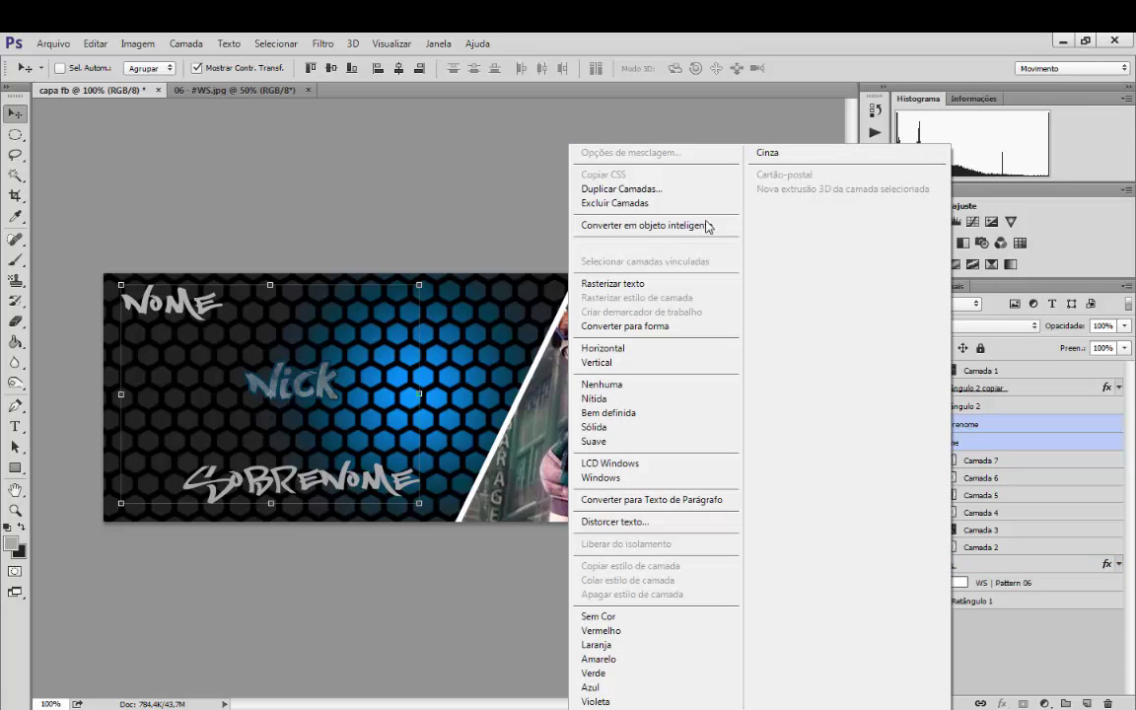
left_click(992, 426)
Add a 3 px outside stroke to the Sobrenome text through its layer style
left_click(993, 427)
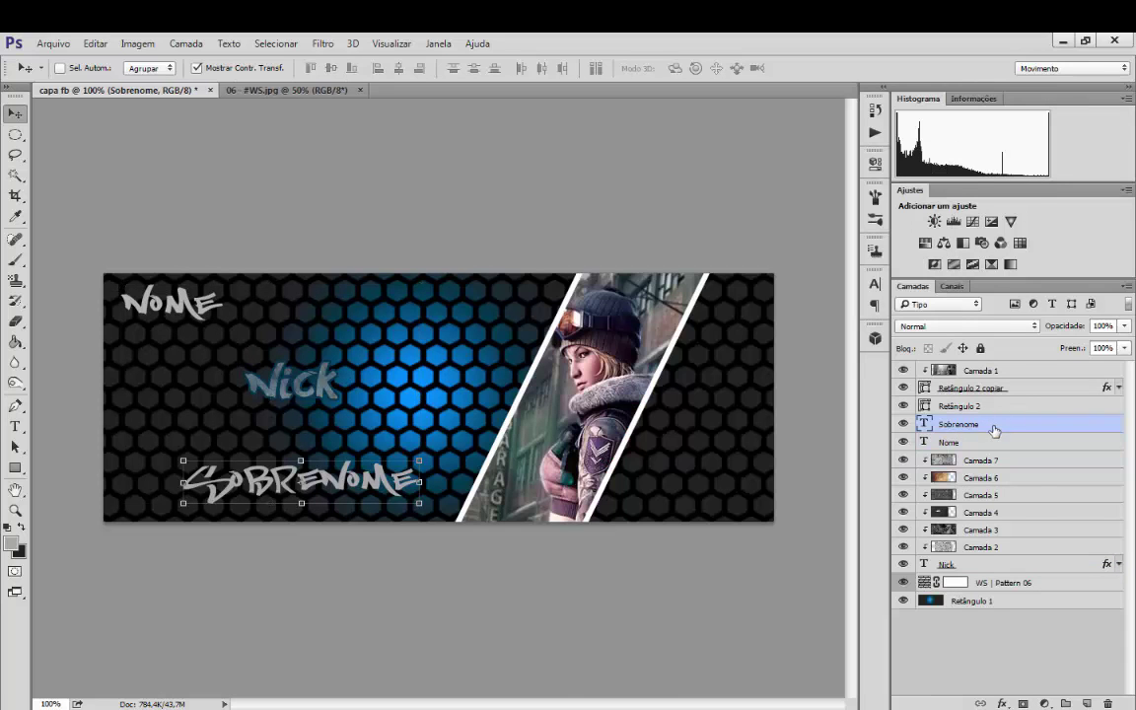
right_click(993, 429)
left_click(677, 147)
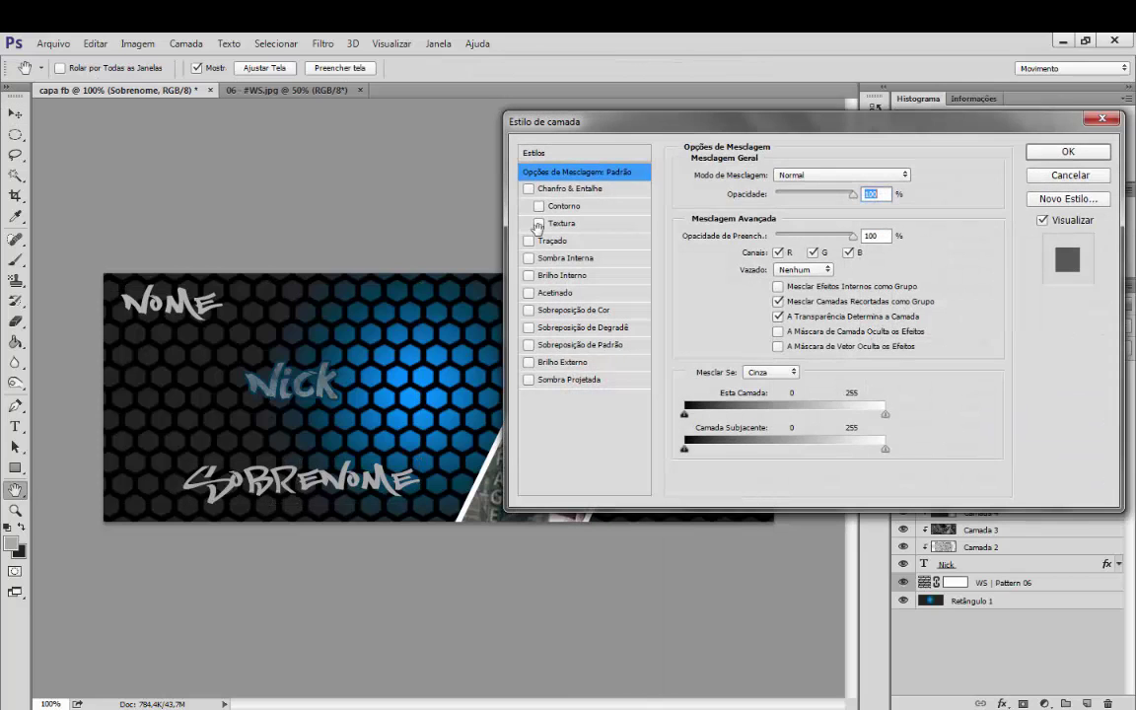
left_click(552, 242)
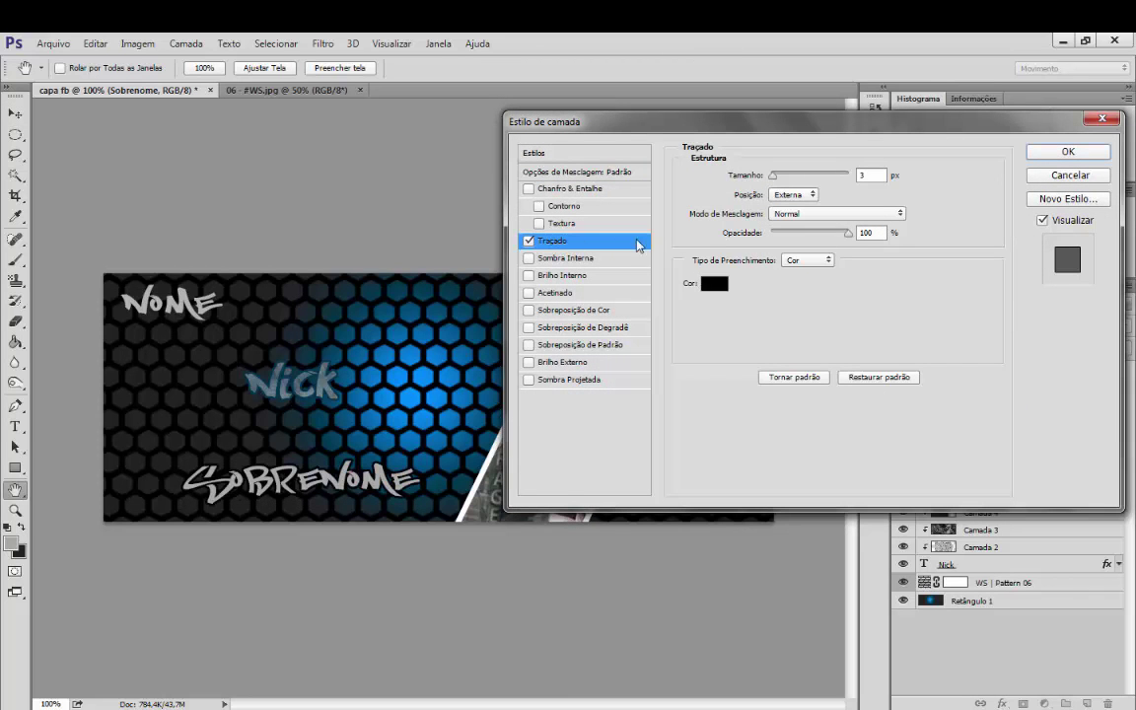
Set the Sobrenome text's stroke colour to dark red 612222 and apply the layer style
left_click(705, 283)
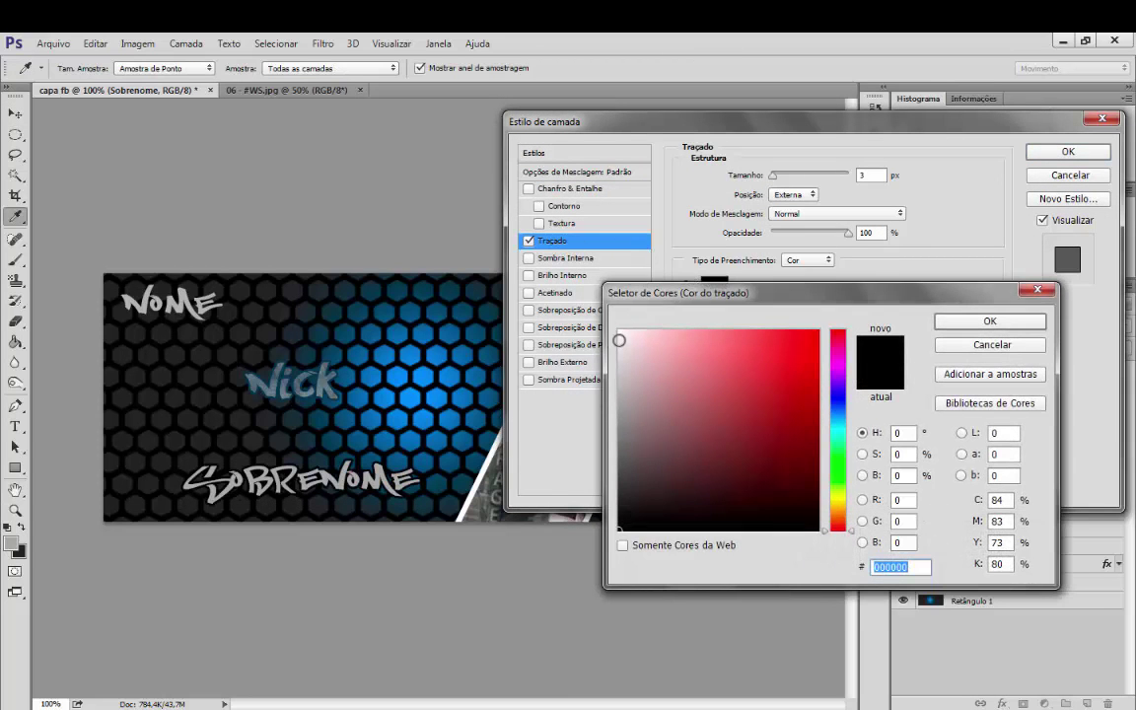
left_click_drag(619, 340, 614, 333)
left_click_drag(627, 438, 625, 515)
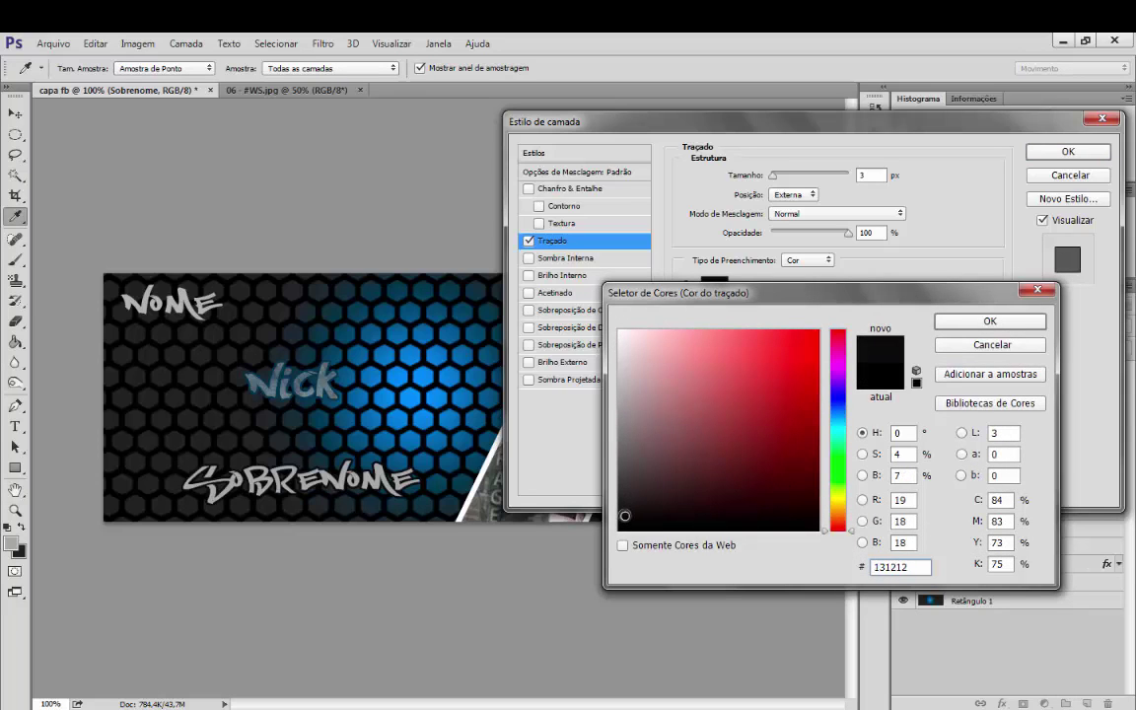
left_click(560, 465)
left_click(543, 476)
left_click(752, 441)
mouse_move(752, 441)
left_mouse_down()
mouse_move(793, 328)
mouse_move(747, 471)
mouse_move(725, 462)
left_mouse_up()
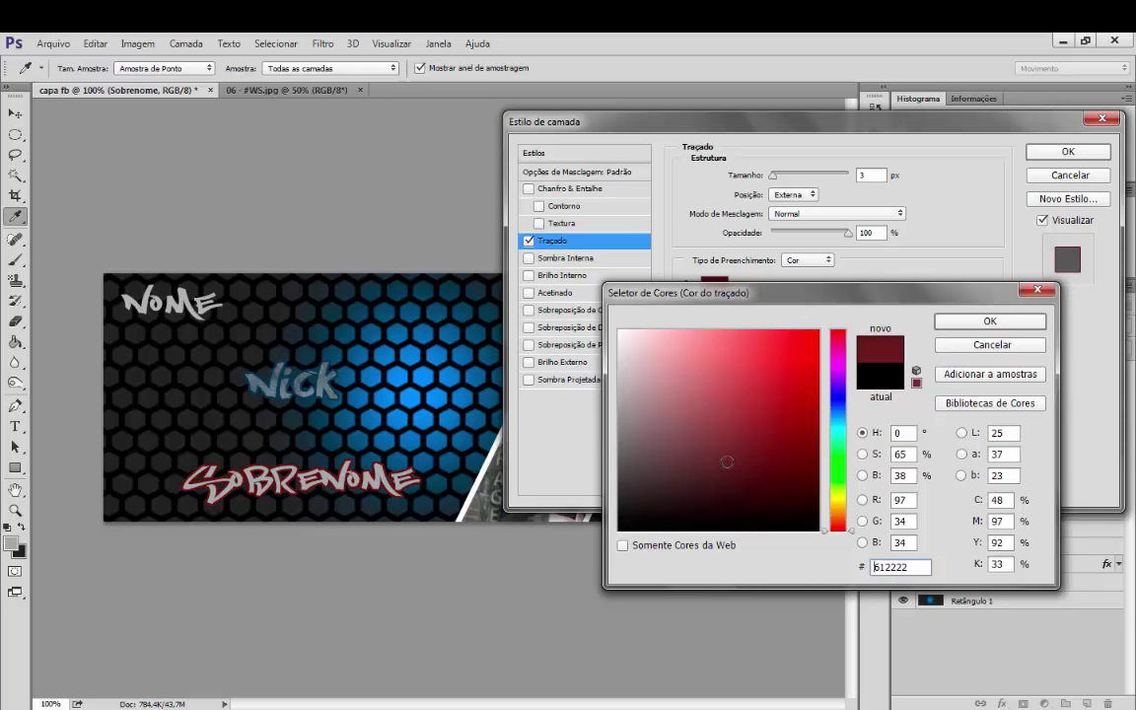
left_click(1002, 321)
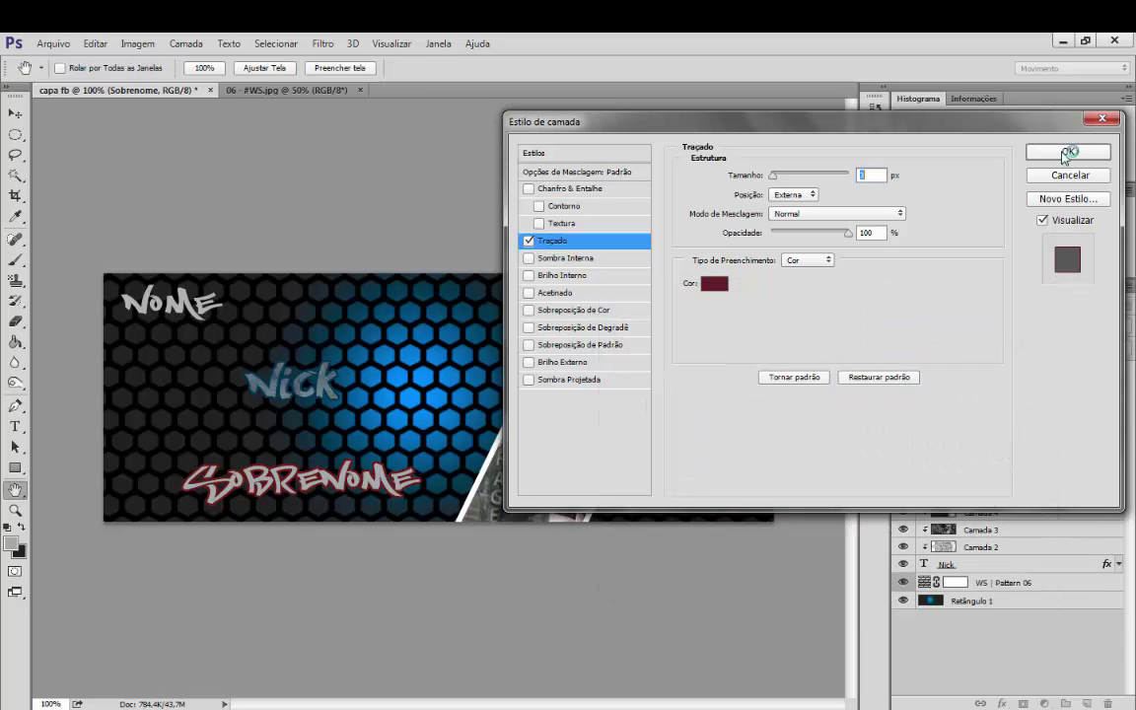
left_click(1068, 151)
key("v")
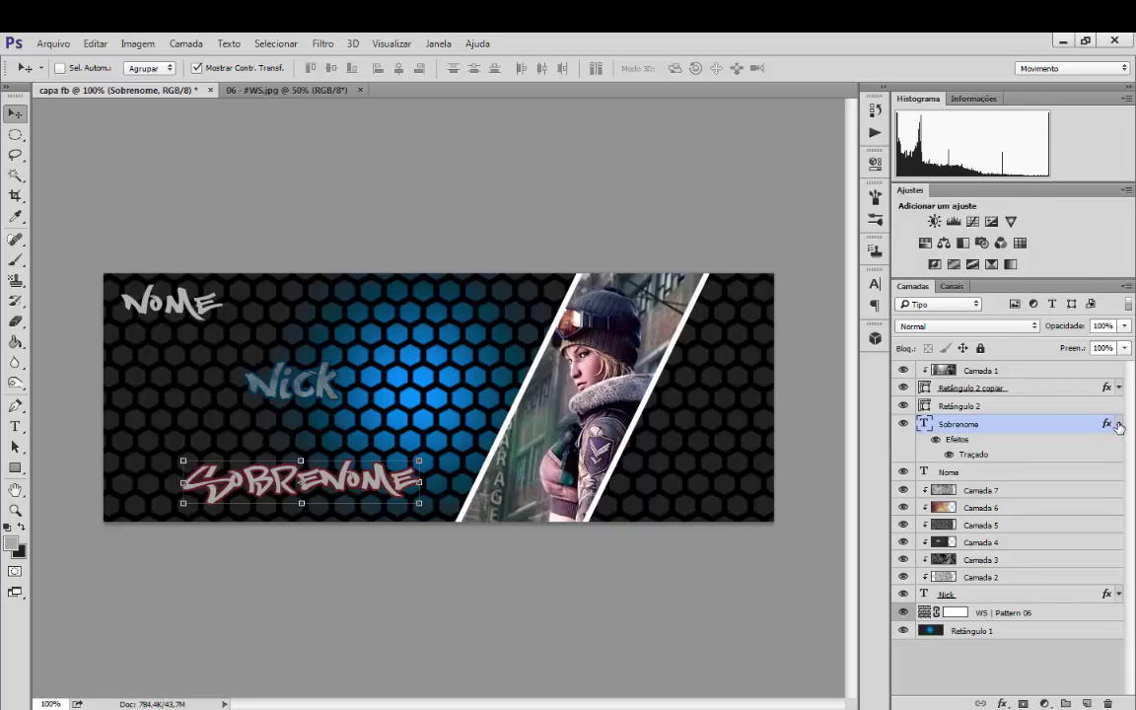
left_click(1118, 425)
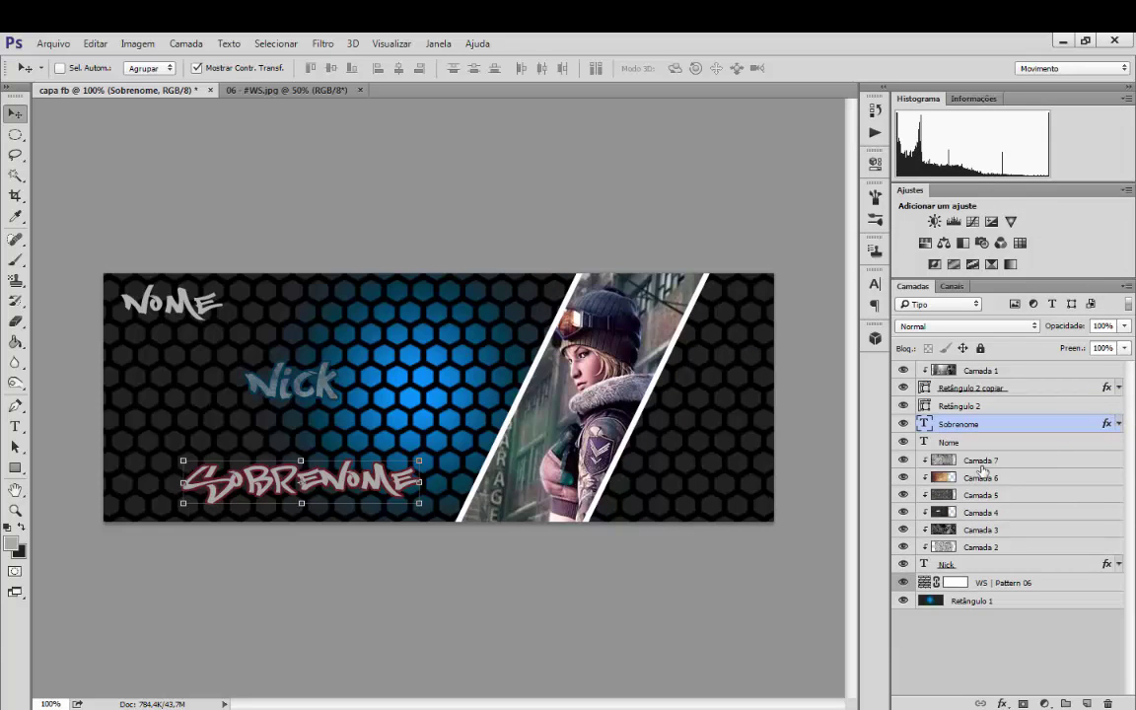
Add a 3 px outside stroke to the Nome text through its layer style
left_click(975, 446)
right_click(974, 446)
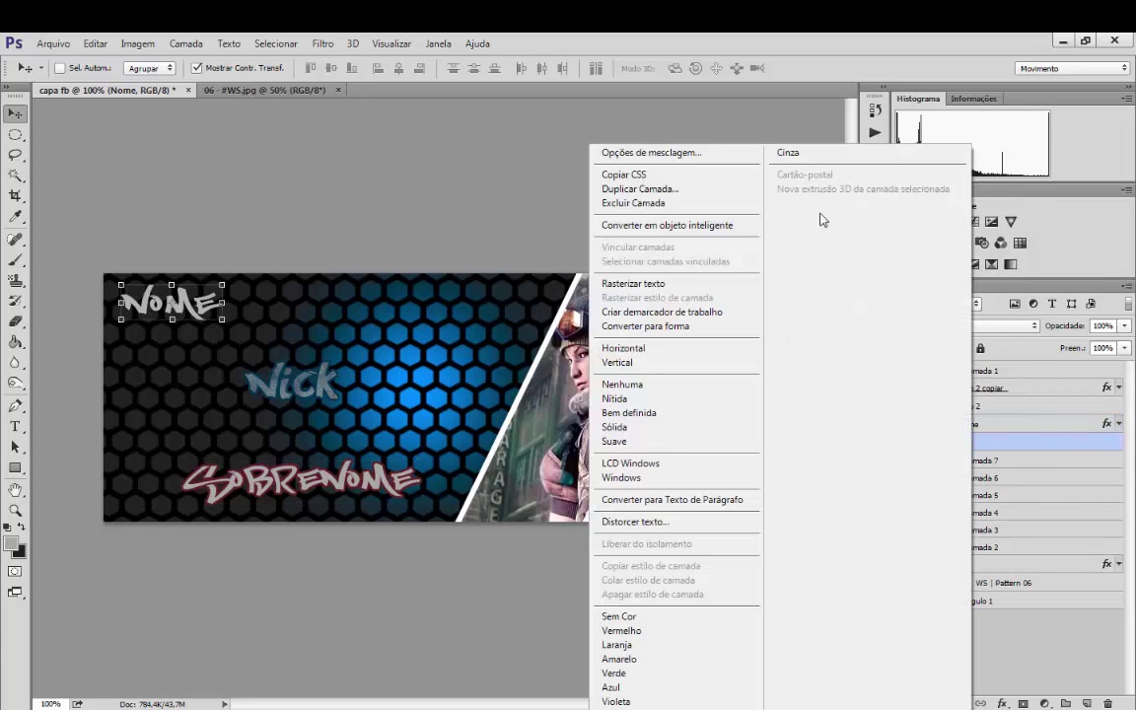
left_click(611, 150)
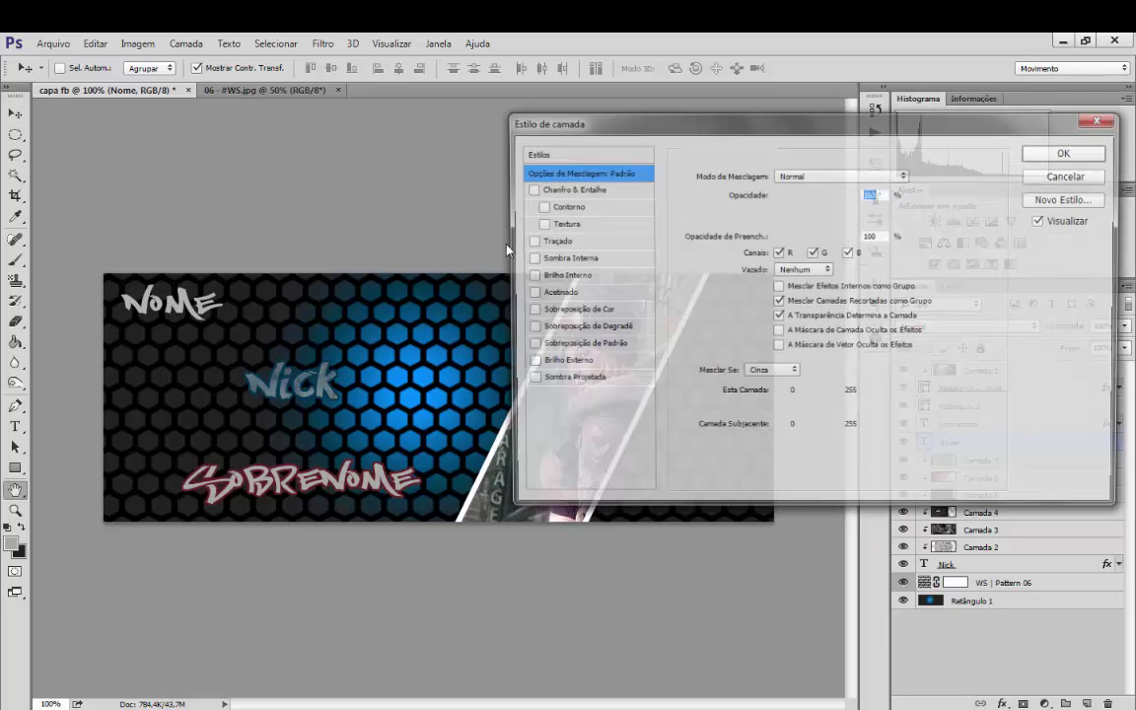
left_click(568, 241)
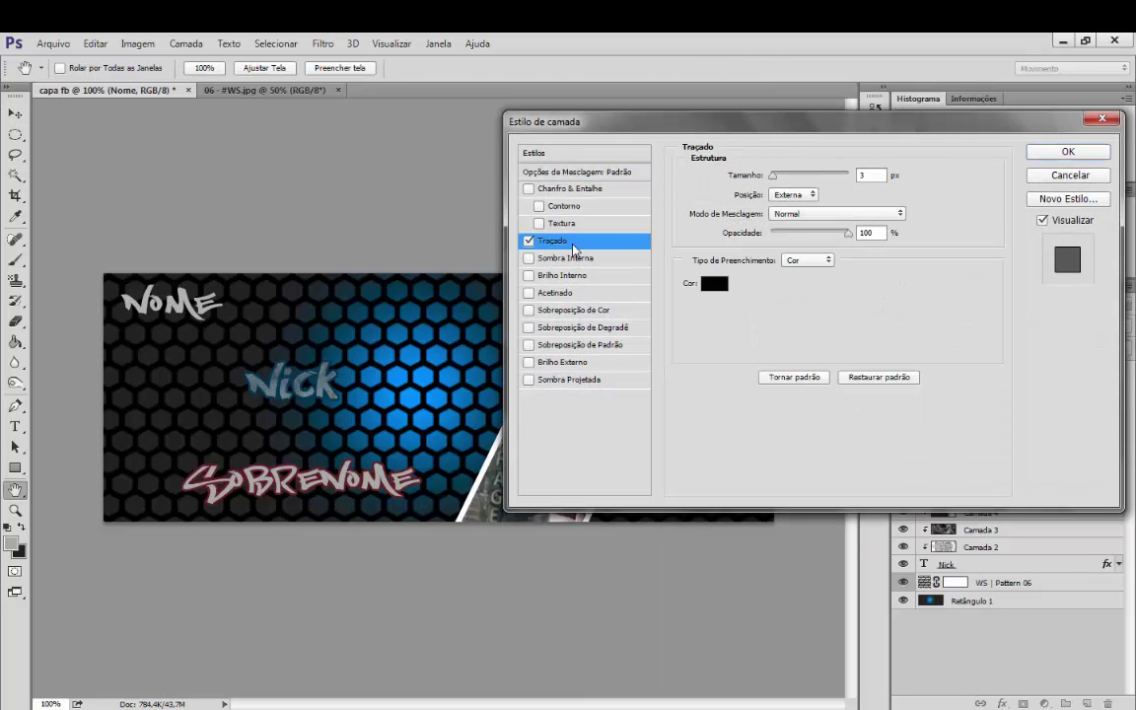
Set the Nome text's stroke colour to dark red 5a2828 and apply the layer style
left_click(715, 283)
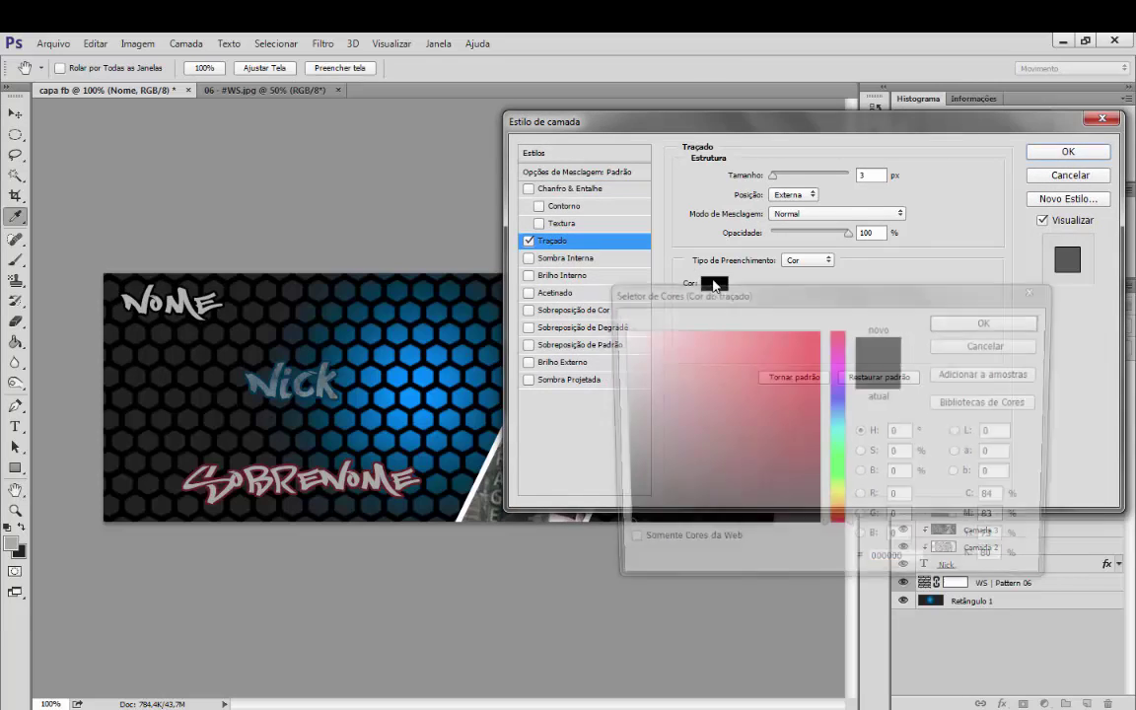
left_click(773, 354)
left_click(783, 346)
left_click_drag(781, 365, 728, 462)
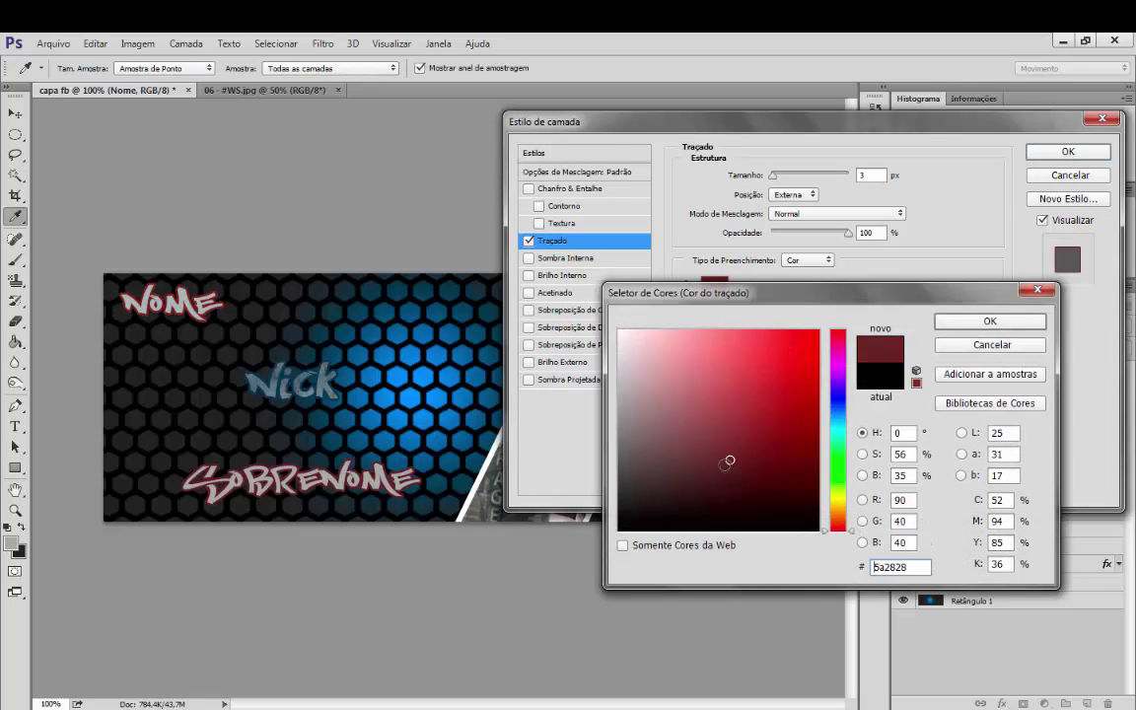
left_click(993, 322)
left_click(1068, 151)
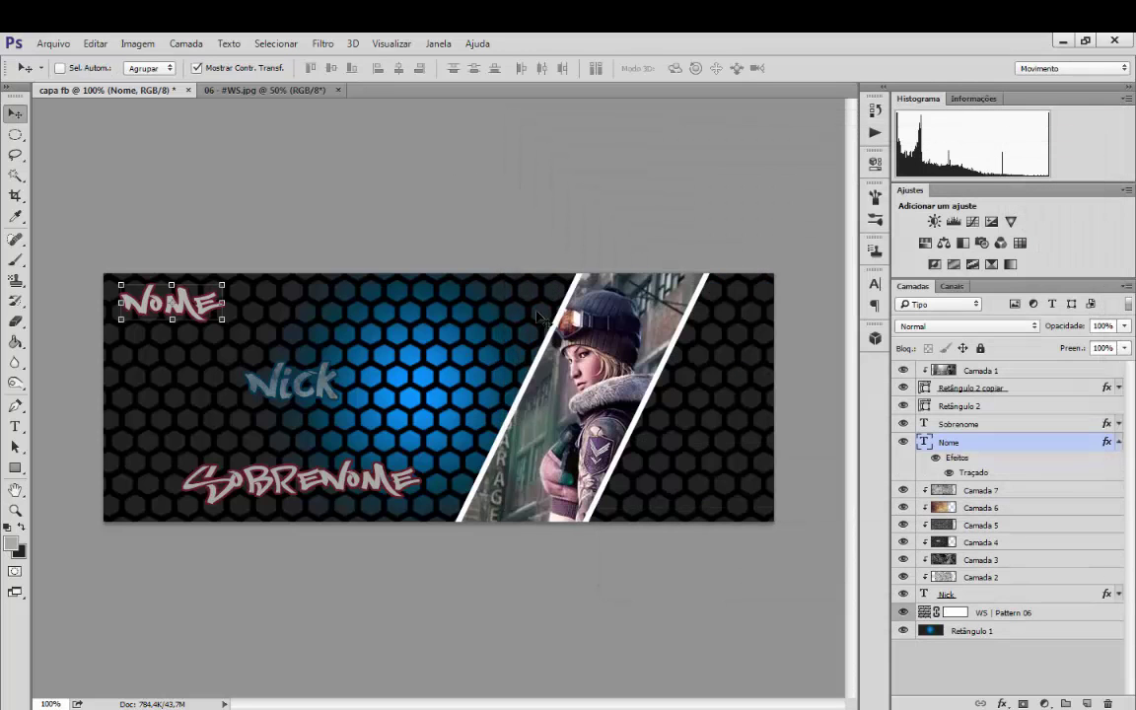
left_click(15, 114)
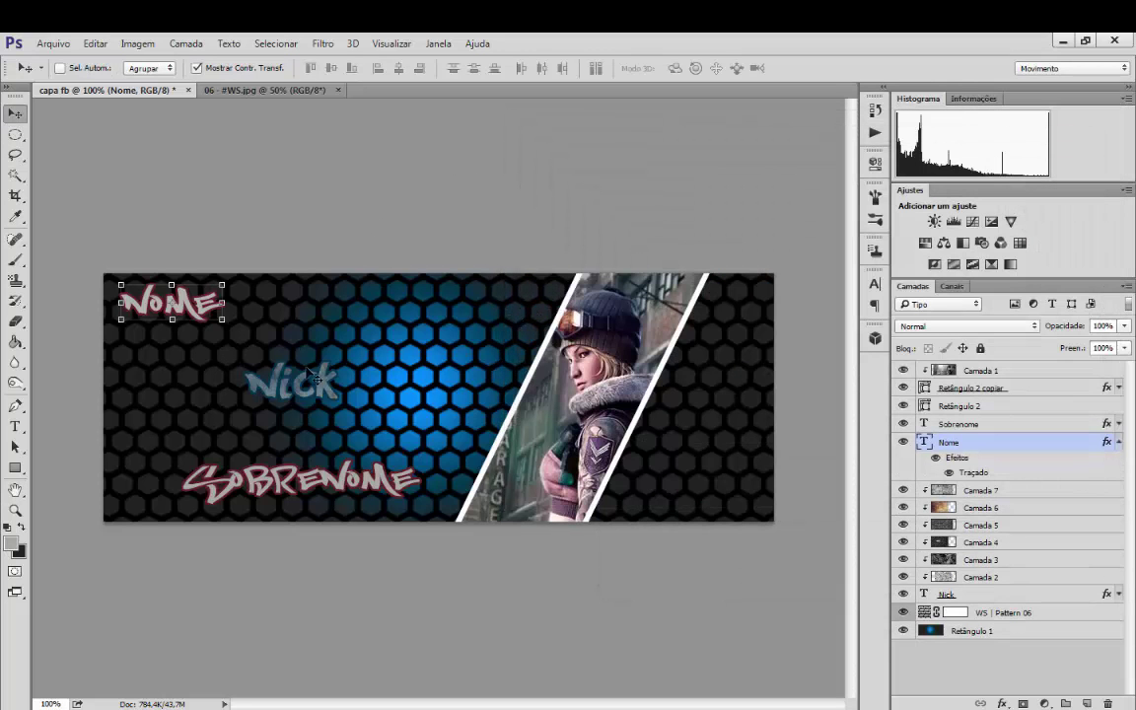